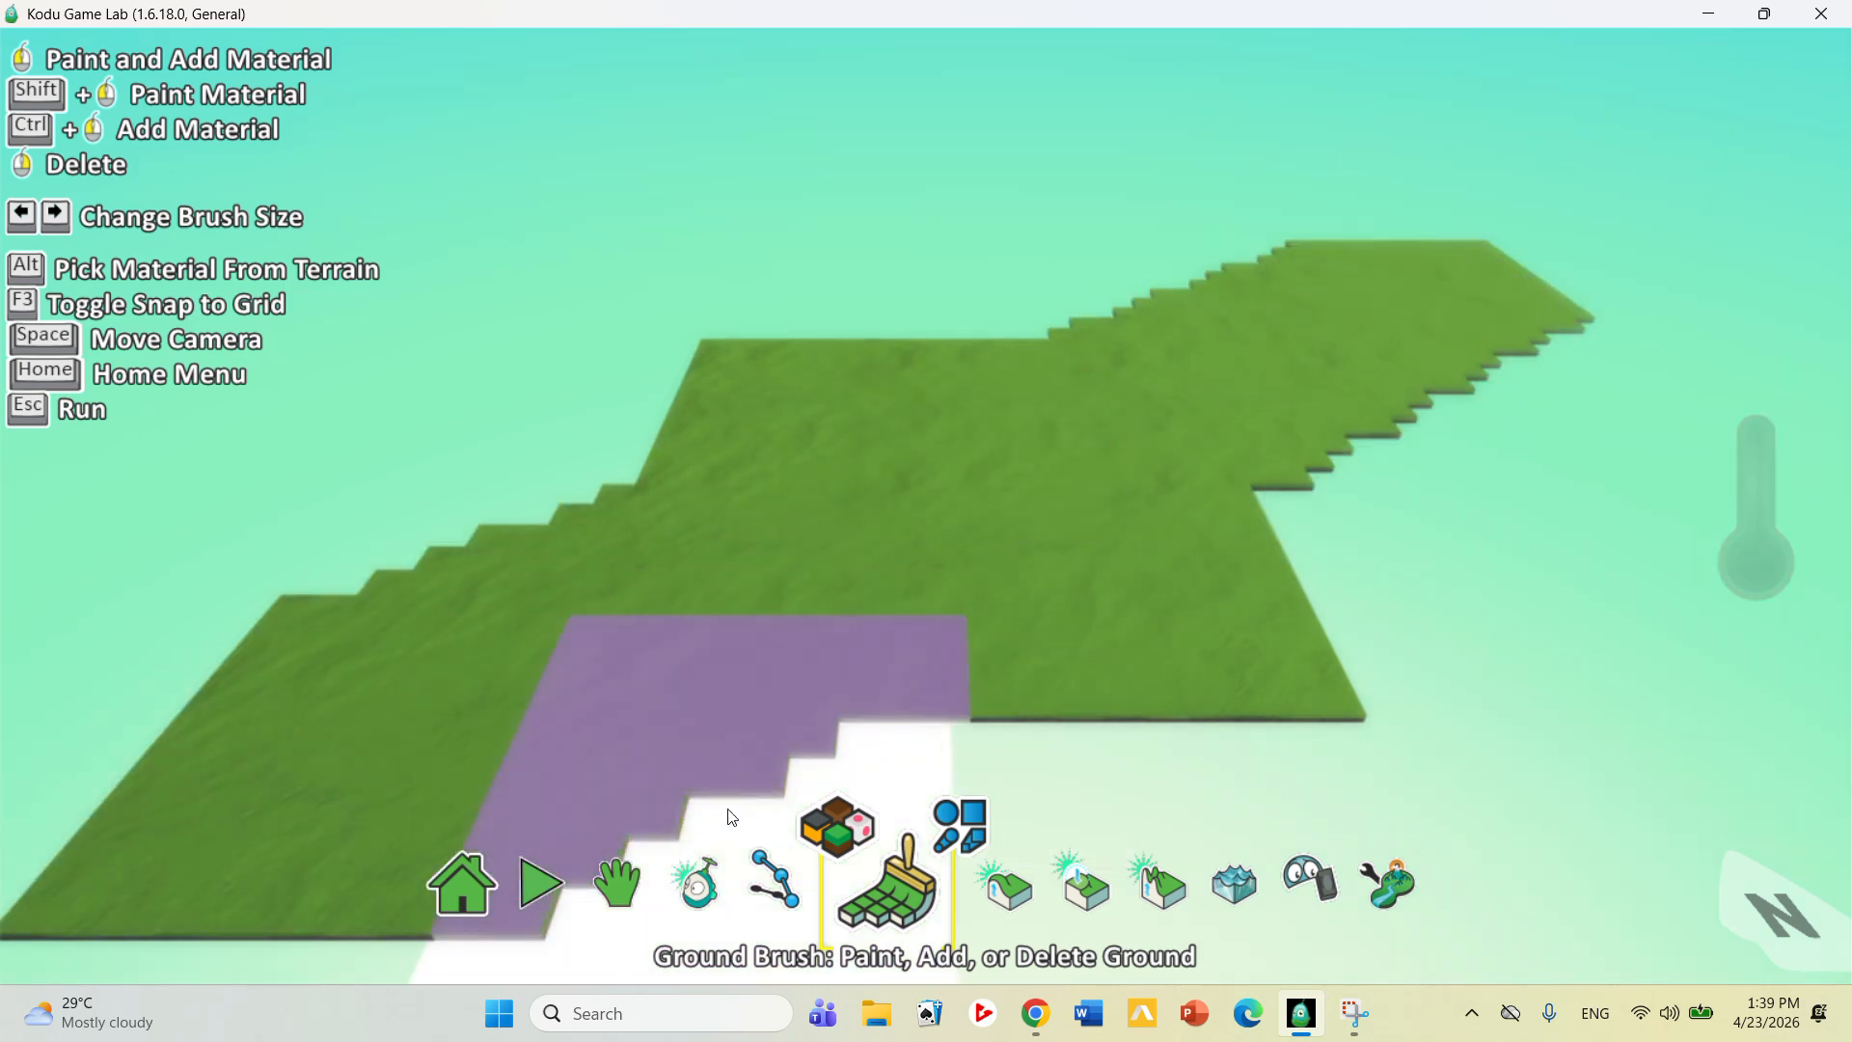
Add several long strips of grass ground around the existing terrain with the linear hard round brush
{"action": "left_click", "coordinate": [961, 826]}
{"action": "left_click", "coordinate": [1102, 829]}
{"action": "left_click", "coordinate": [607, 207]}
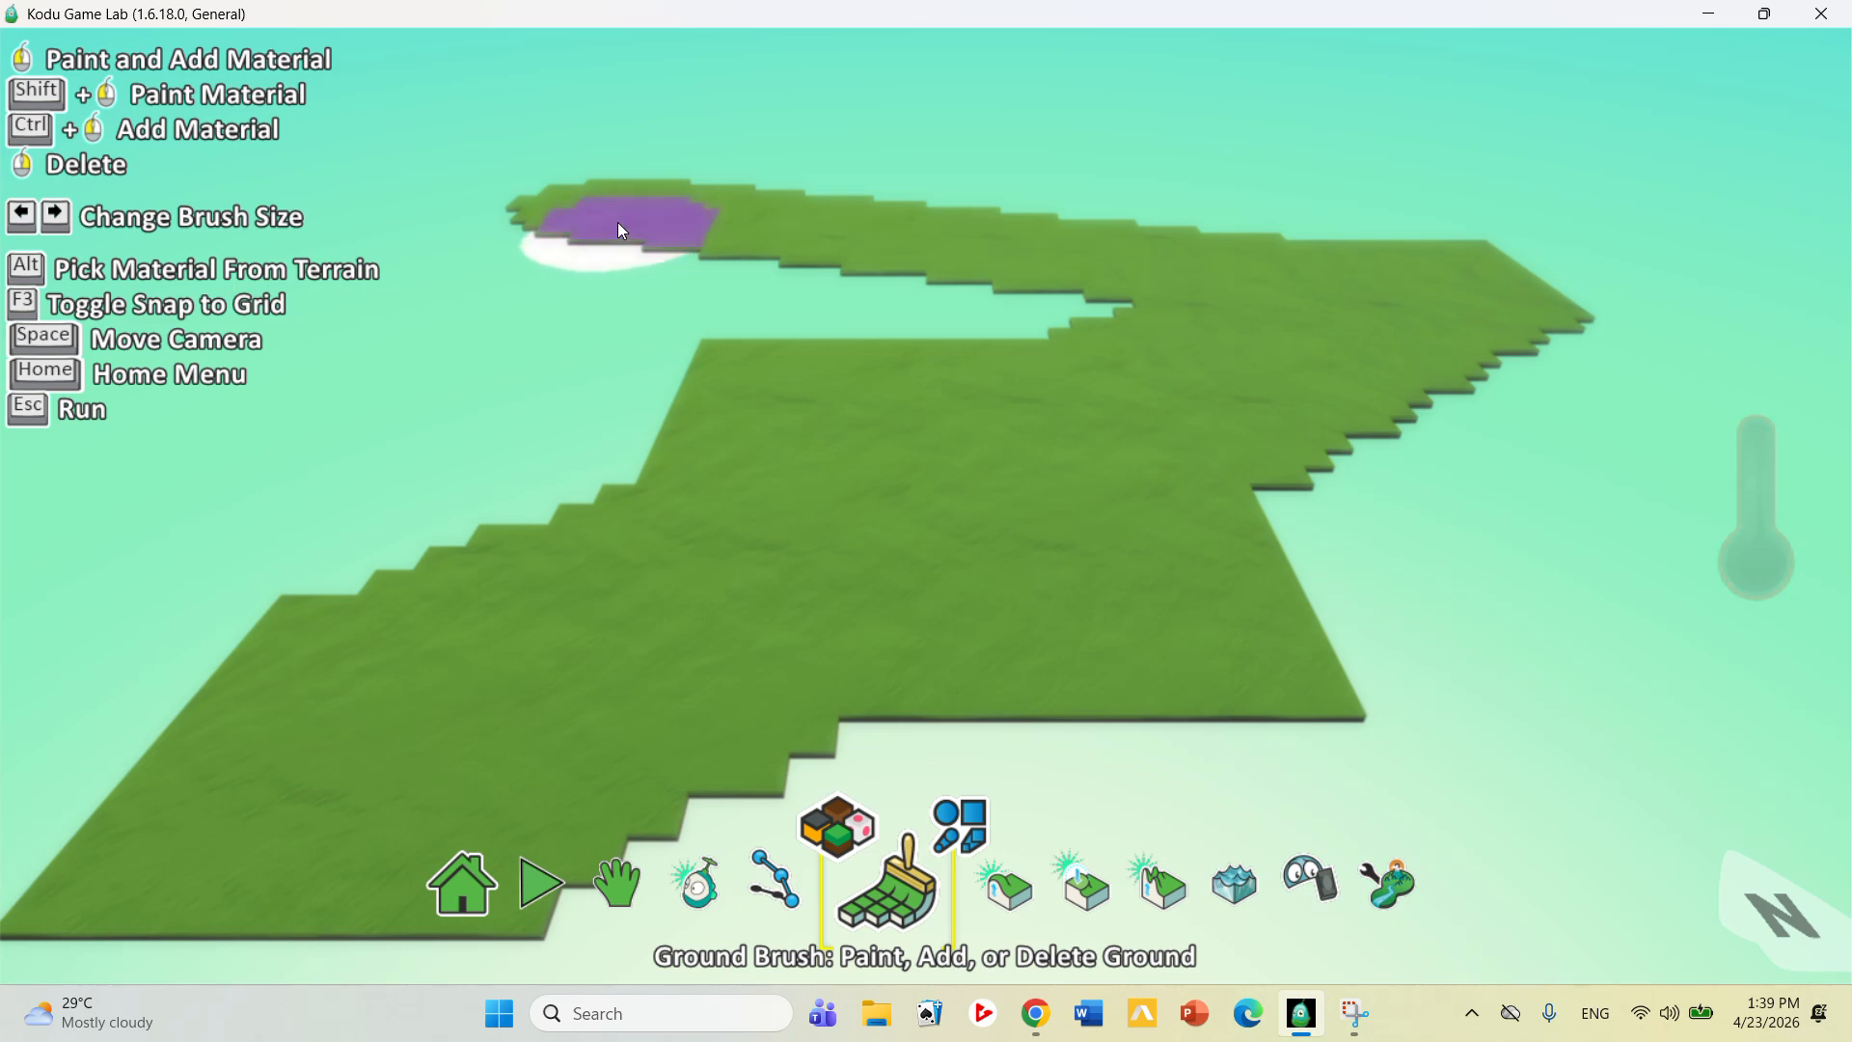
{"action": "left_click", "coordinate": [506, 576]}
{"action": "mouse_move", "coordinate": [599, 589]}
{"action": "left_mouse_down"}
{"action": "mouse_move", "coordinate": [1777, 606]}
{"action": "mouse_move", "coordinate": [1844, 588]}
{"action": "left_mouse_up"}
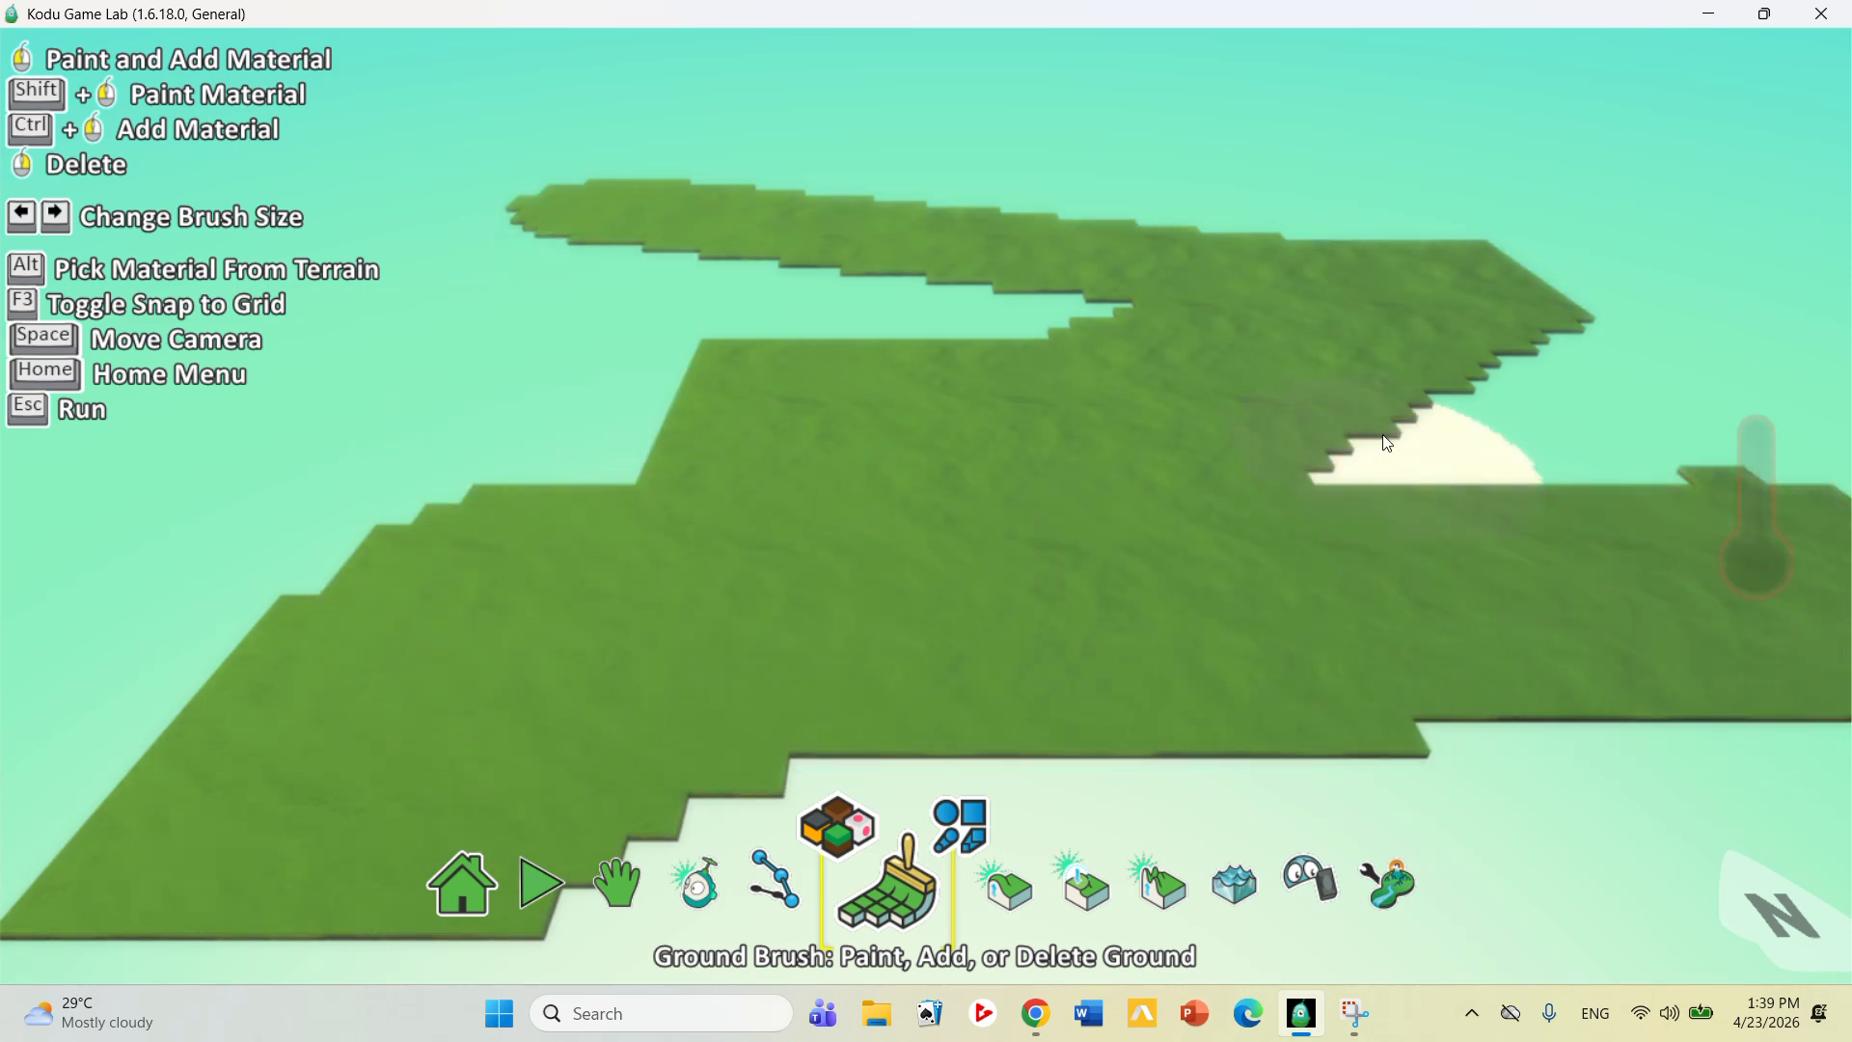
{"action": "mouse_move", "coordinate": [886, 375]}
{"action": "left_mouse_down"}
{"action": "mouse_move", "coordinate": [152, 413]}
{"action": "mouse_move", "coordinate": [865, 174]}
{"action": "mouse_move", "coordinate": [1202, 190]}
{"action": "mouse_move", "coordinate": [1206, 226]}
{"action": "left_mouse_up"}
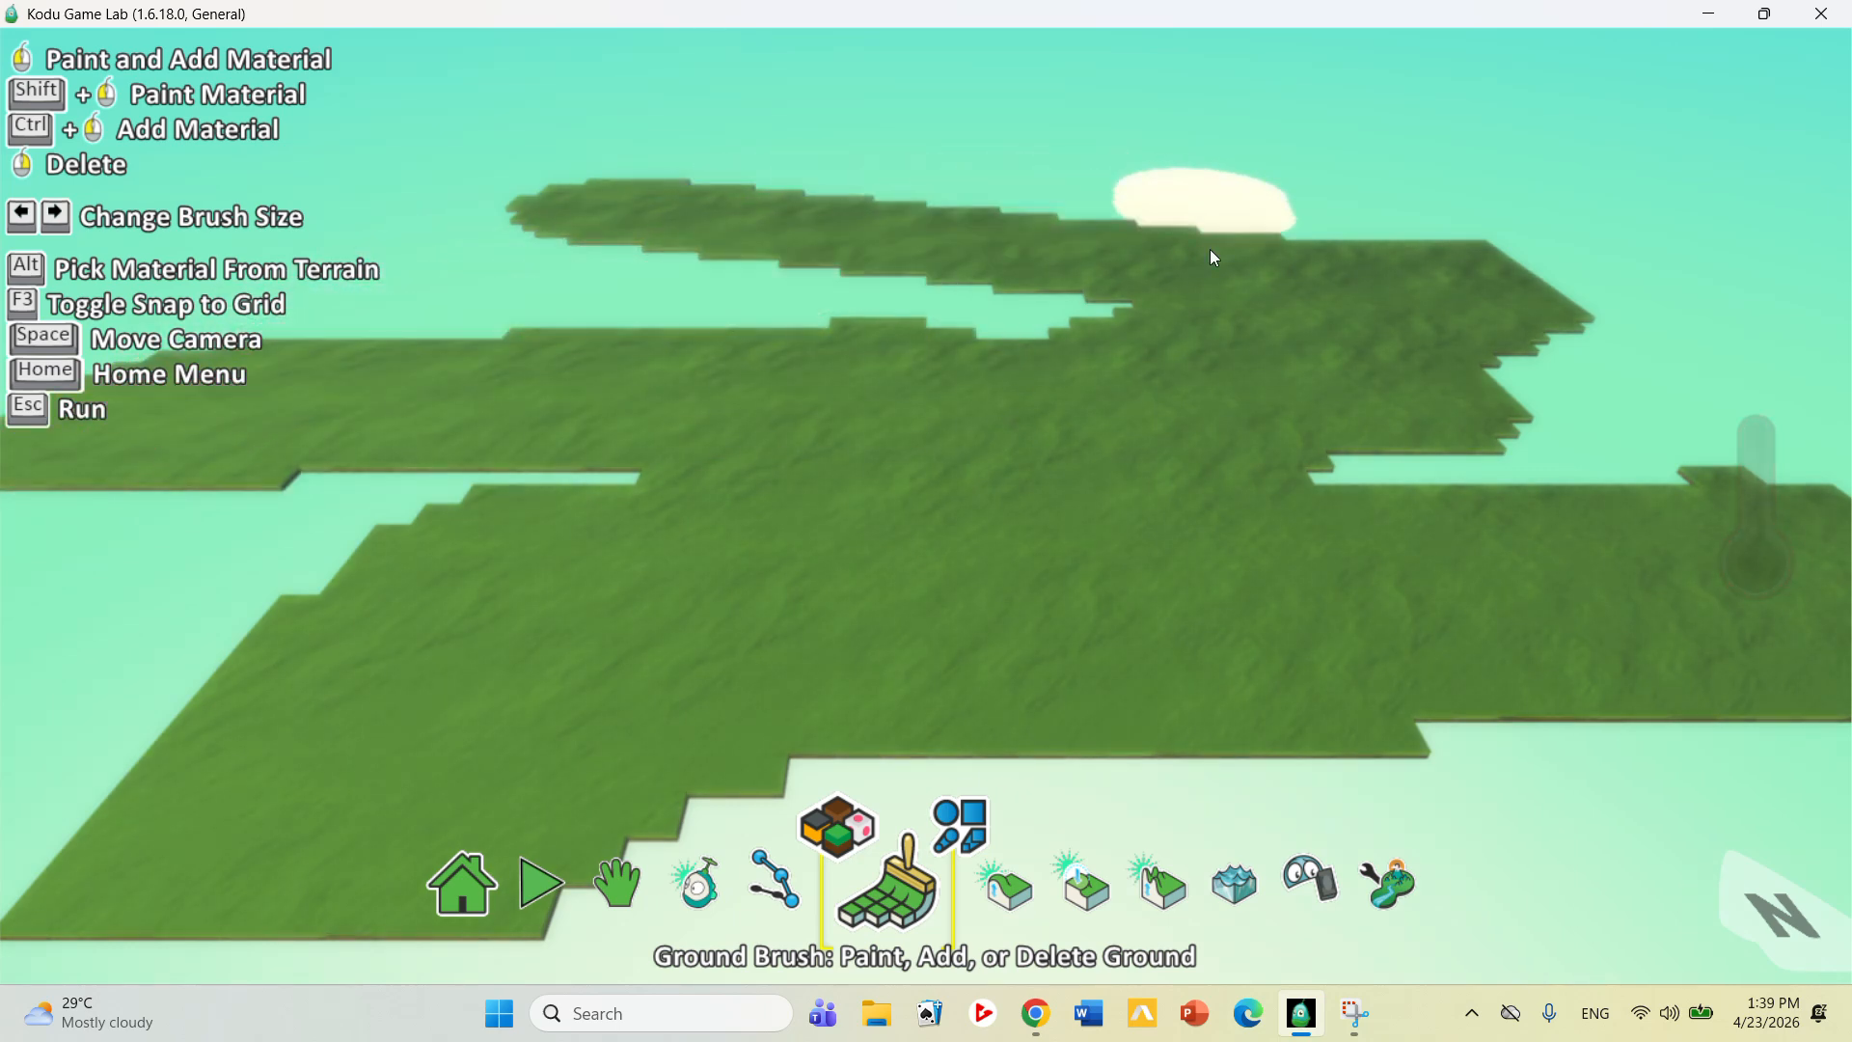
{"action": "left_click_drag", "start_coordinate": [679, 740], "coordinate": [1545, 293]}
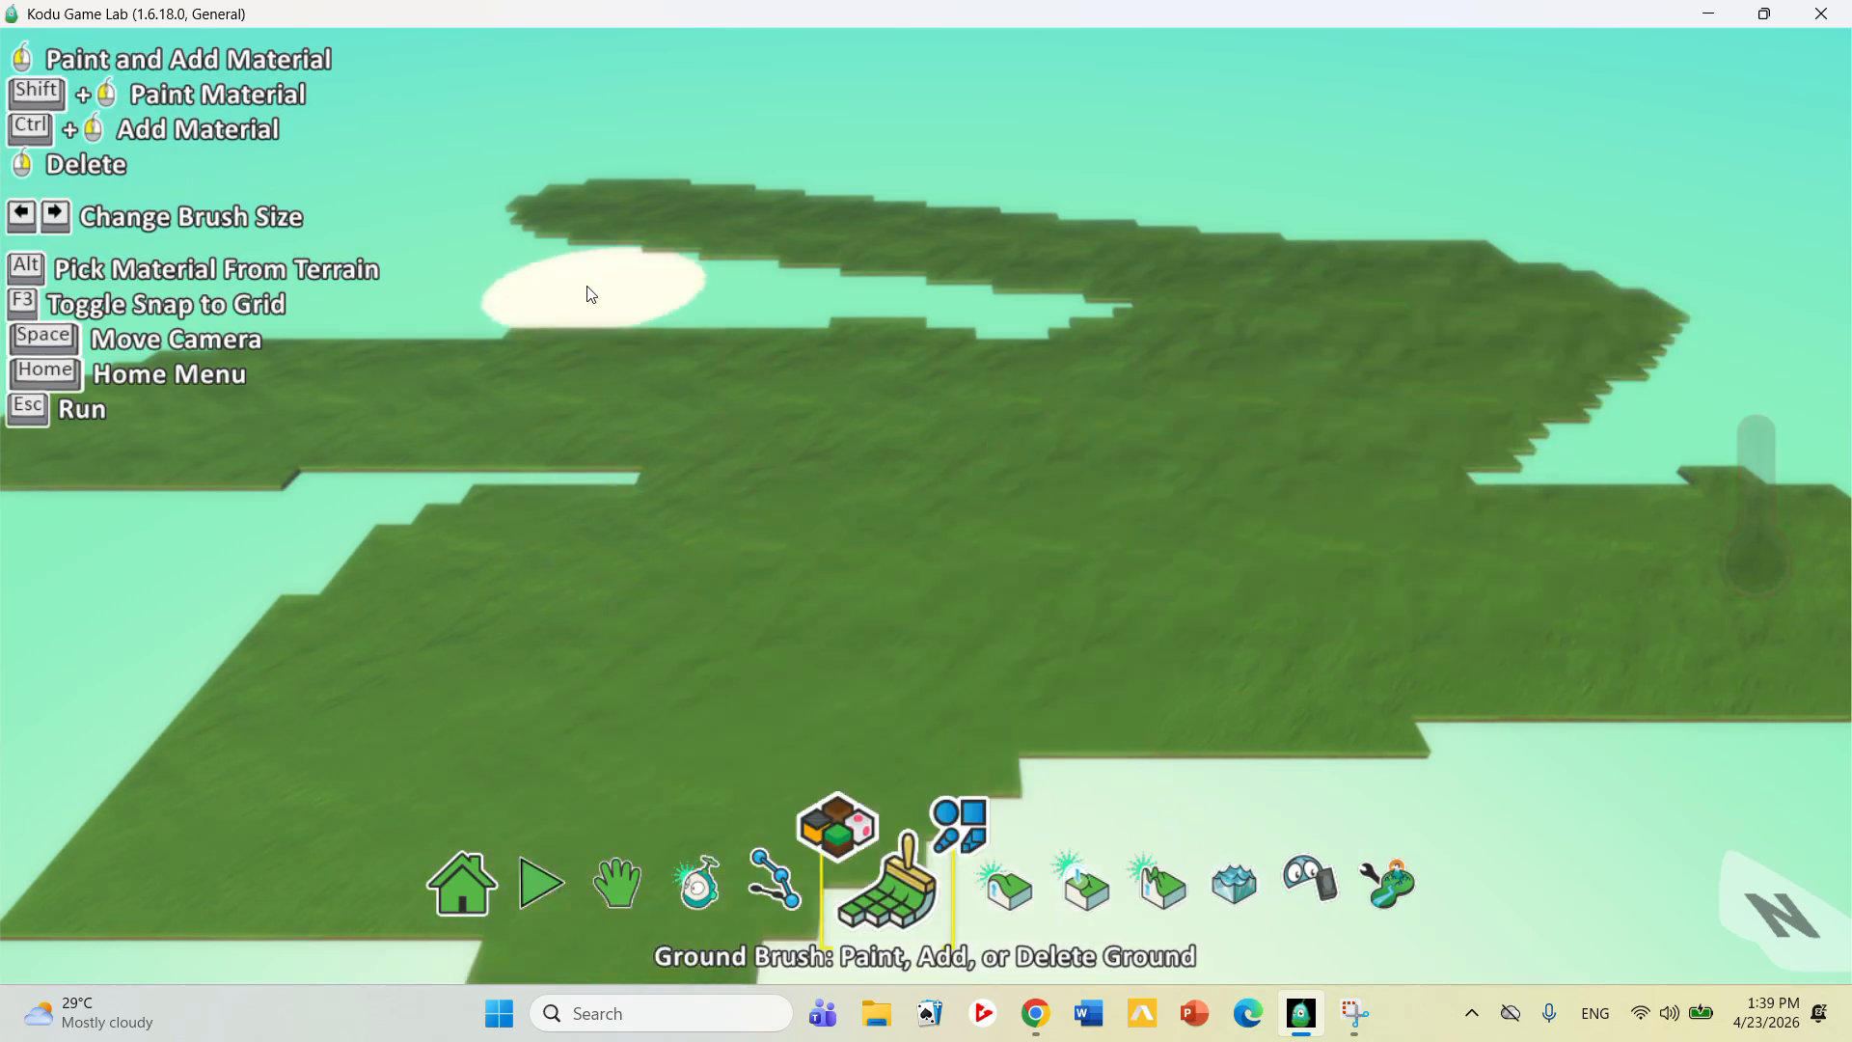
{"action": "left_click", "coordinate": [777, 879]}
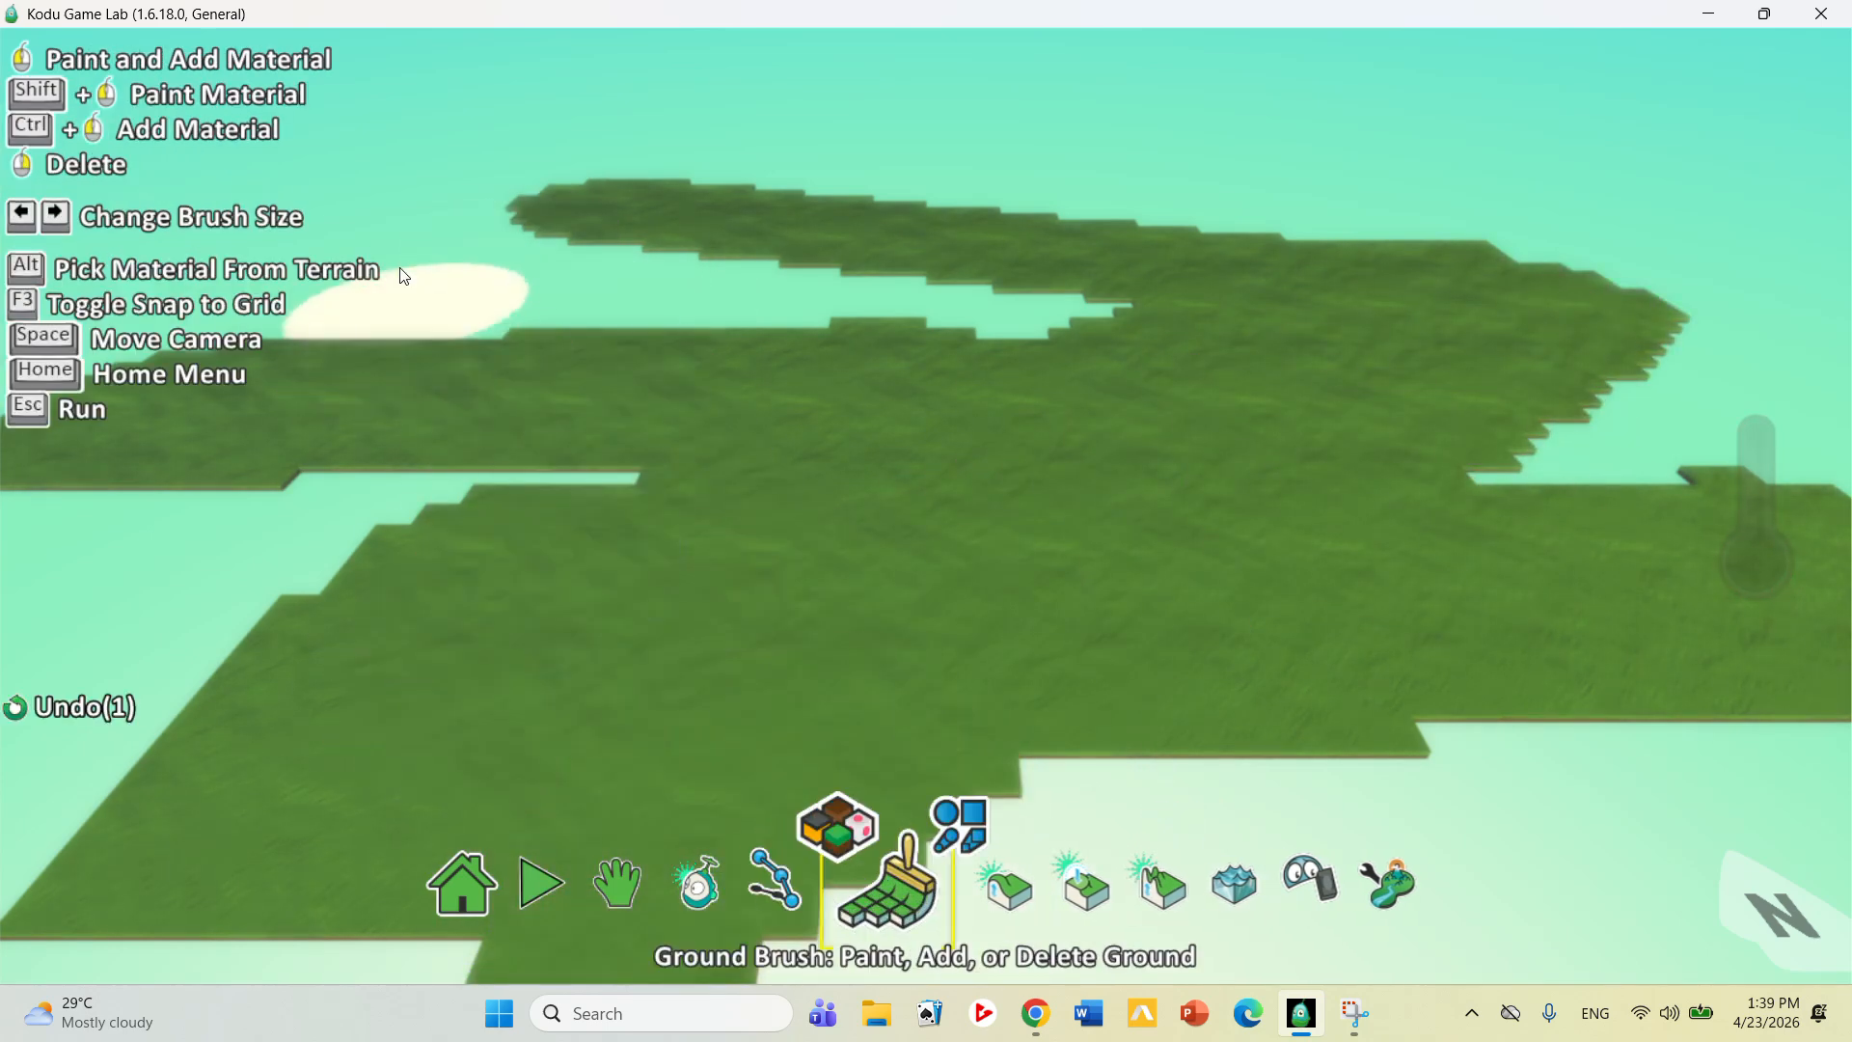
{"action": "mouse_move", "coordinate": [448, 220]}
{"action": "left_mouse_down"}
{"action": "mouse_move", "coordinate": [1459, 755]}
{"action": "mouse_move", "coordinate": [1627, 805]}
{"action": "left_mouse_up"}
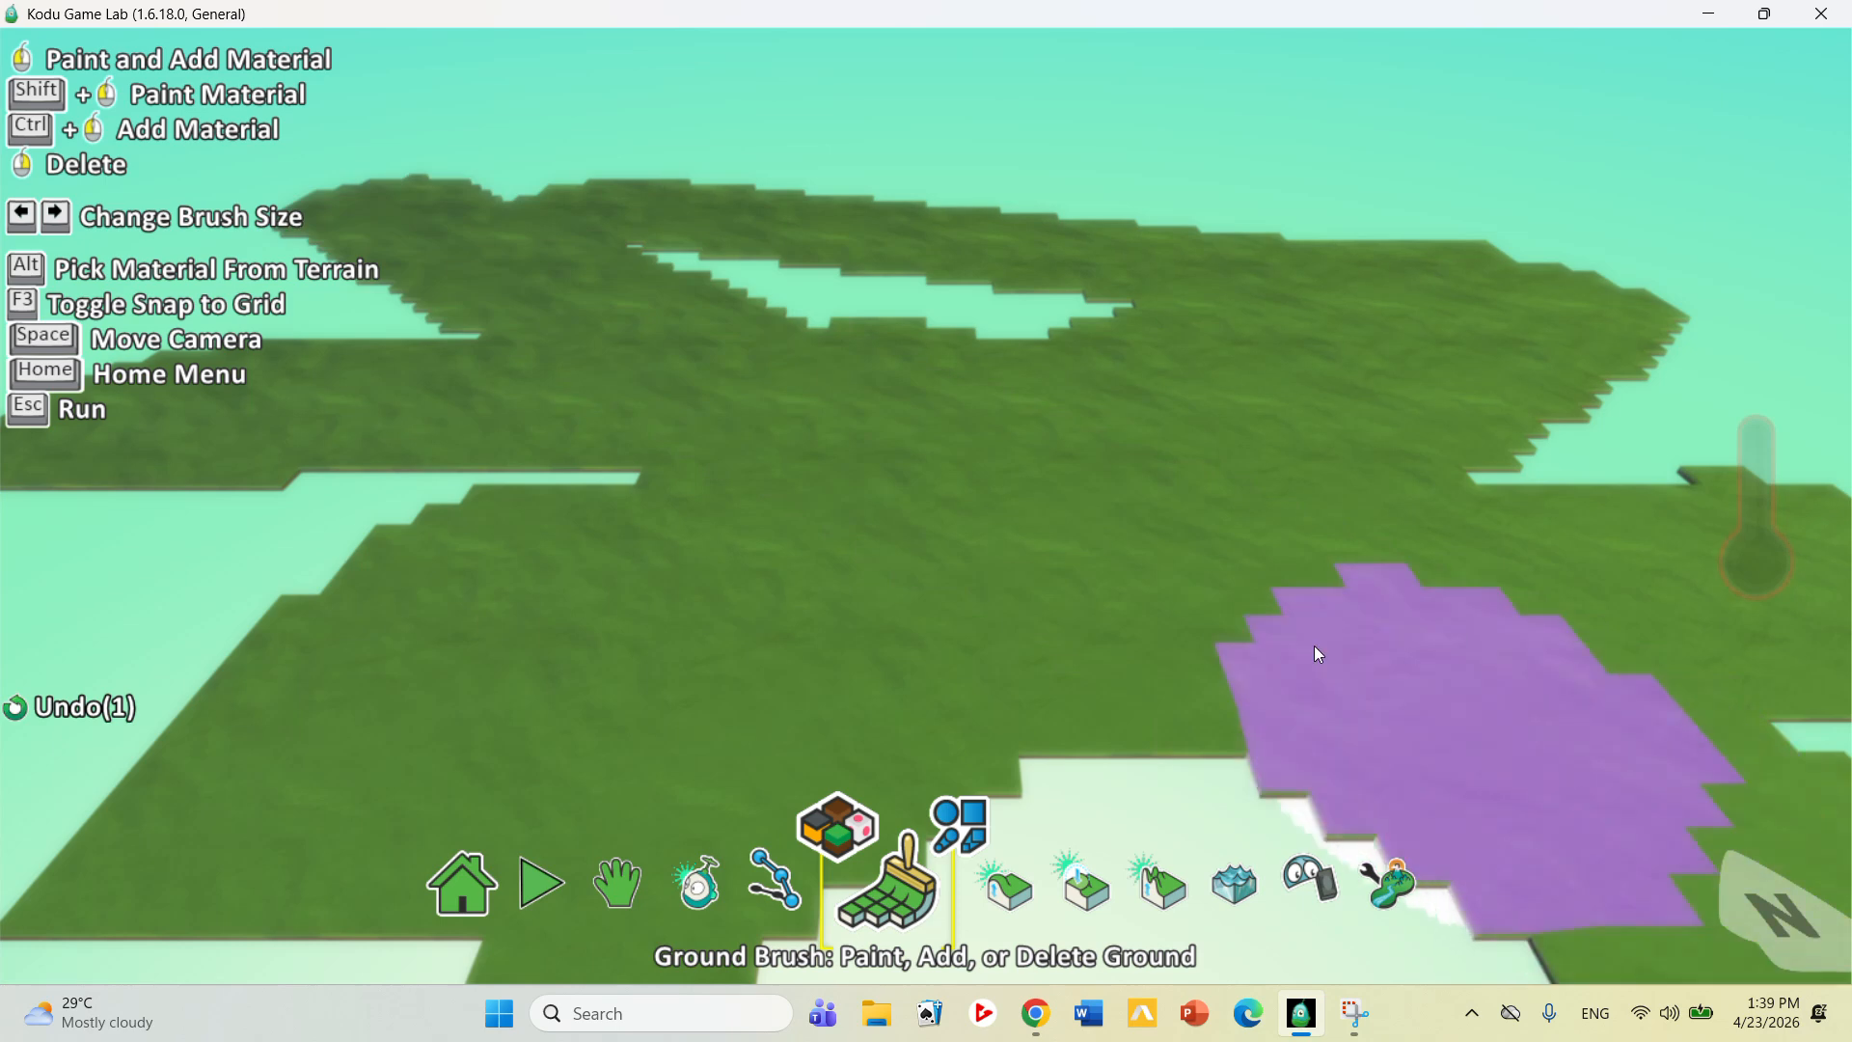
Switch to the square brush and raise hills in the foreground of the grass terrain with the Up/Down tool
{"action": "left_click", "coordinate": [934, 847]}
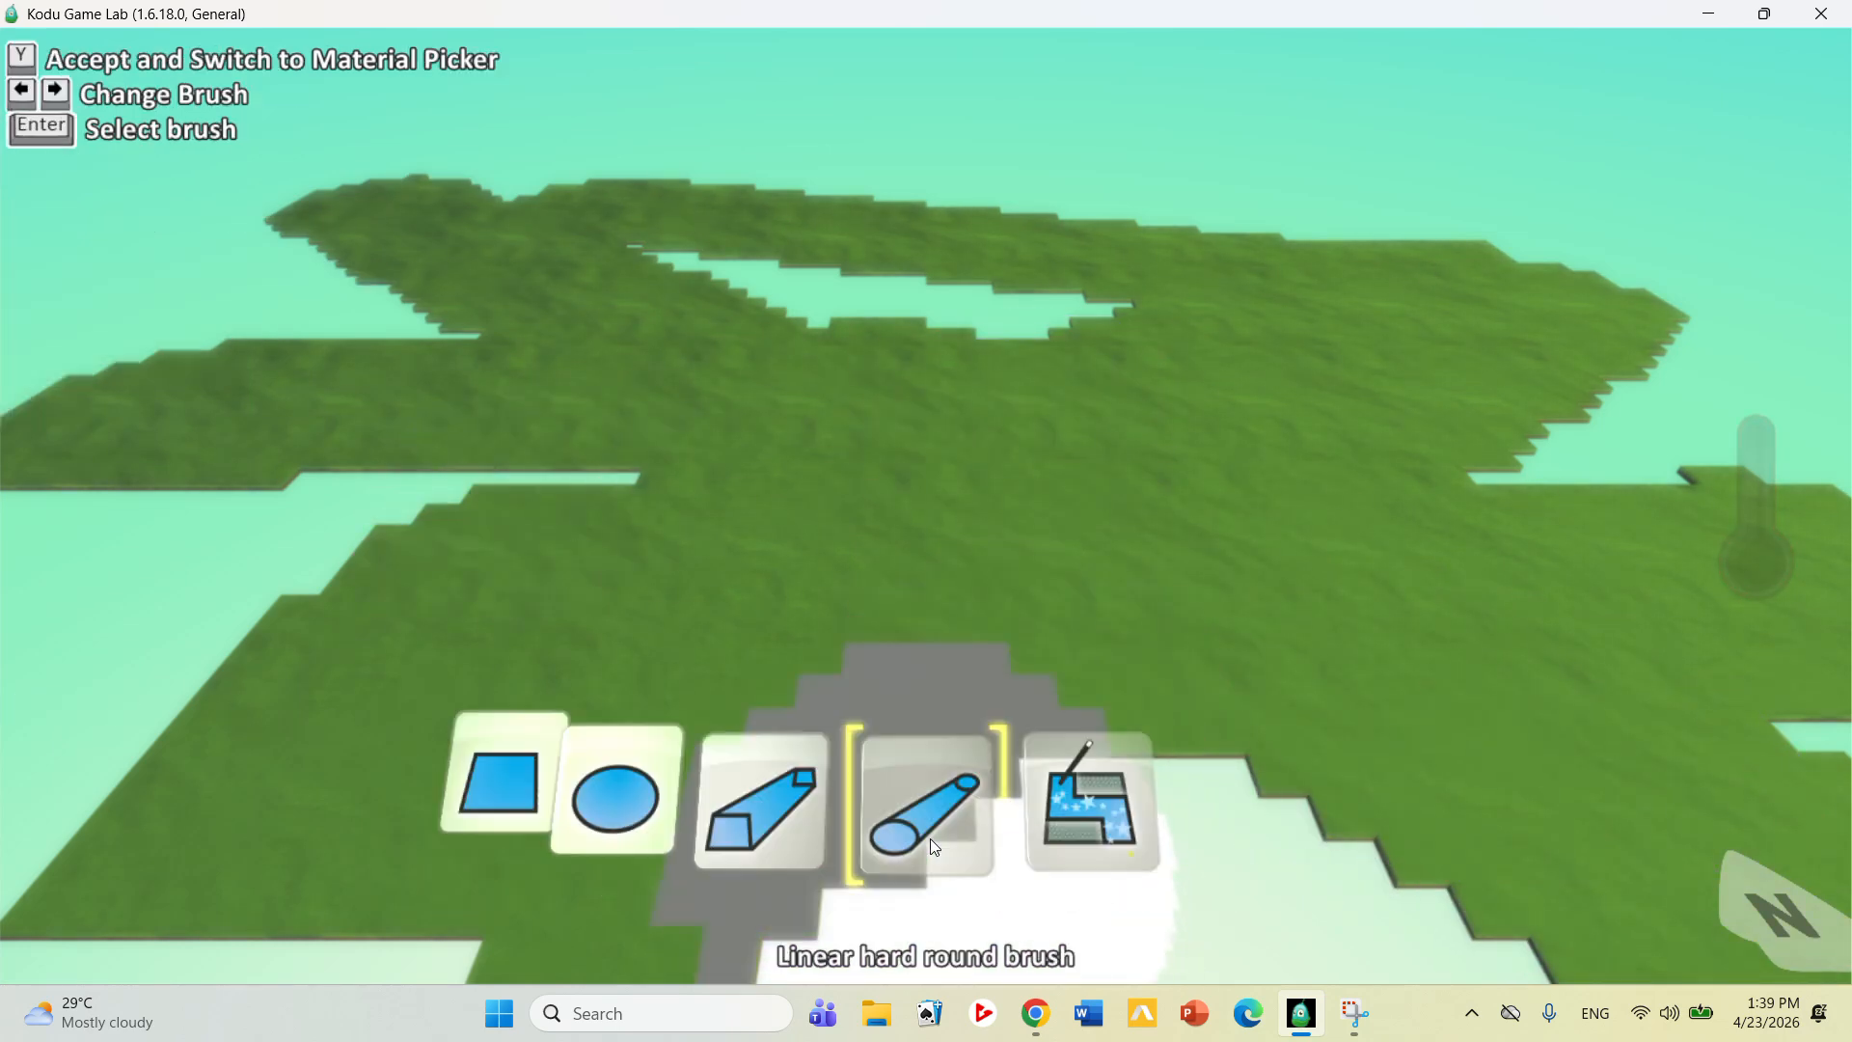
{"action": "left_click", "coordinate": [975, 842]}
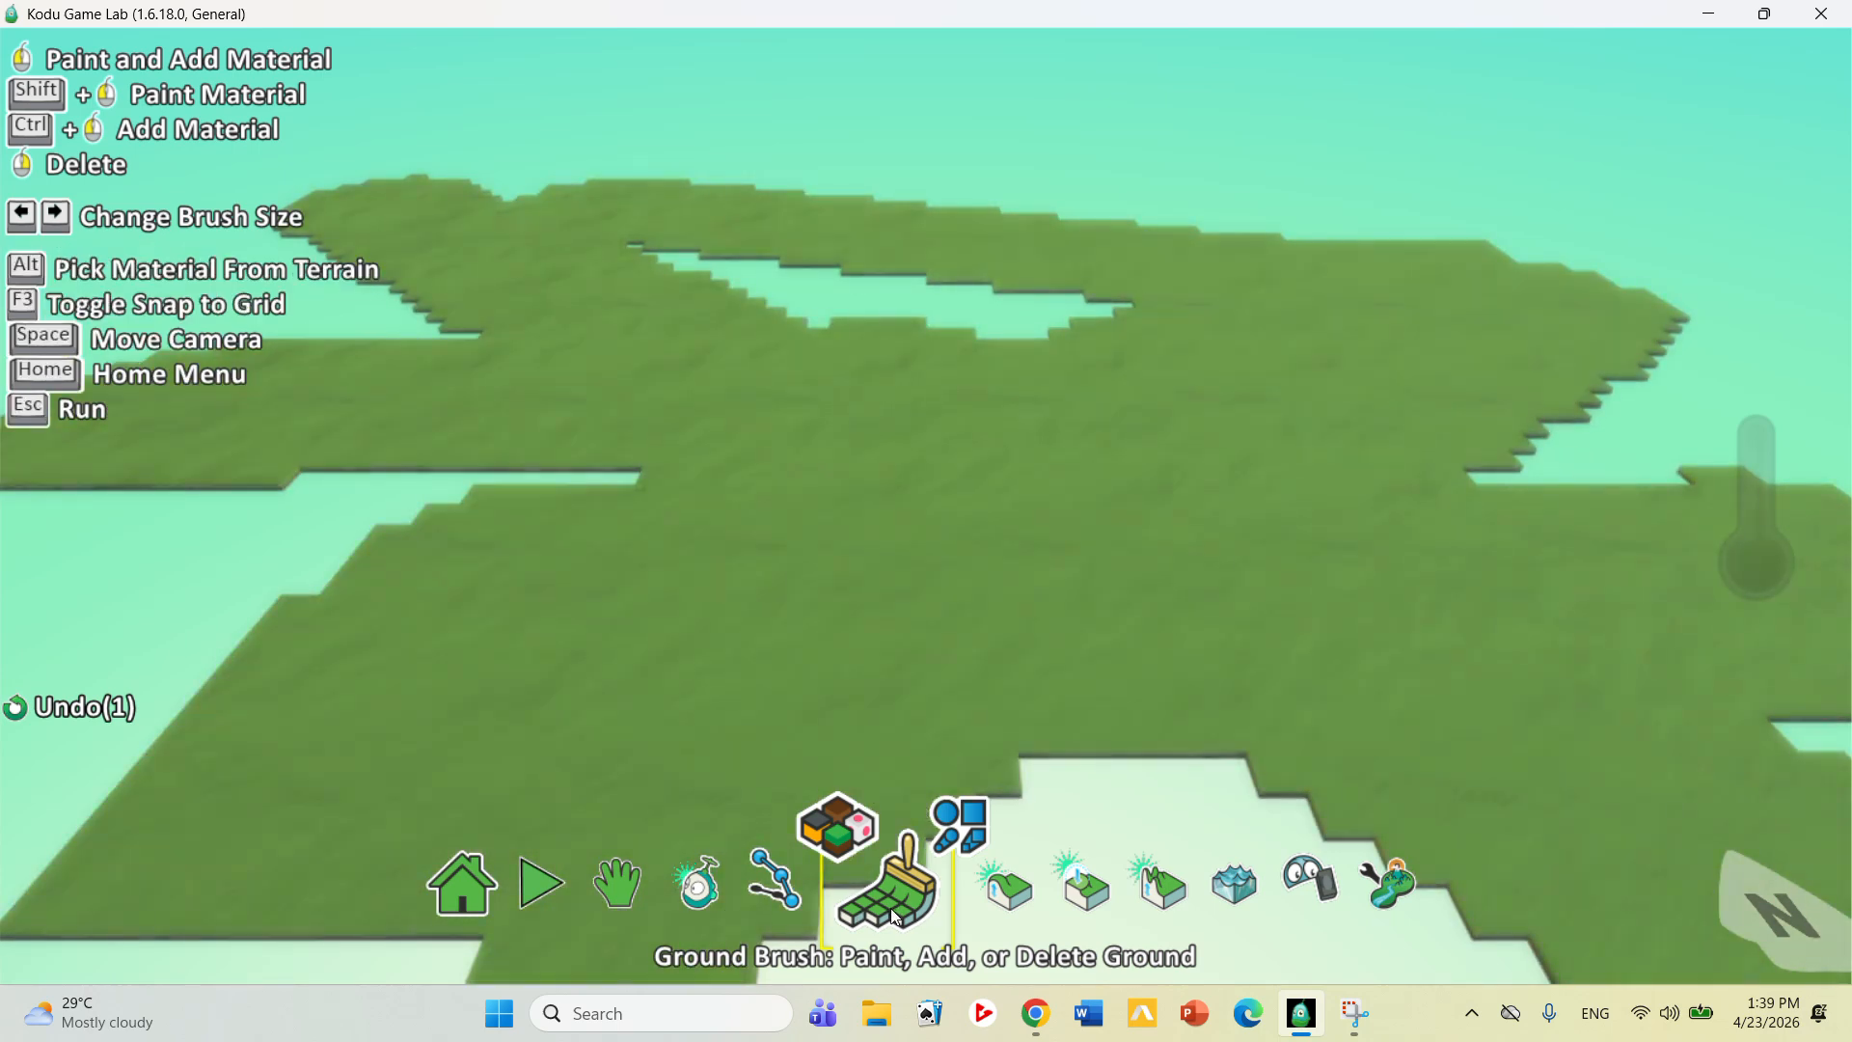
{"action": "left_click", "coordinate": [961, 822]}
{"action": "key", "text": "Right"}
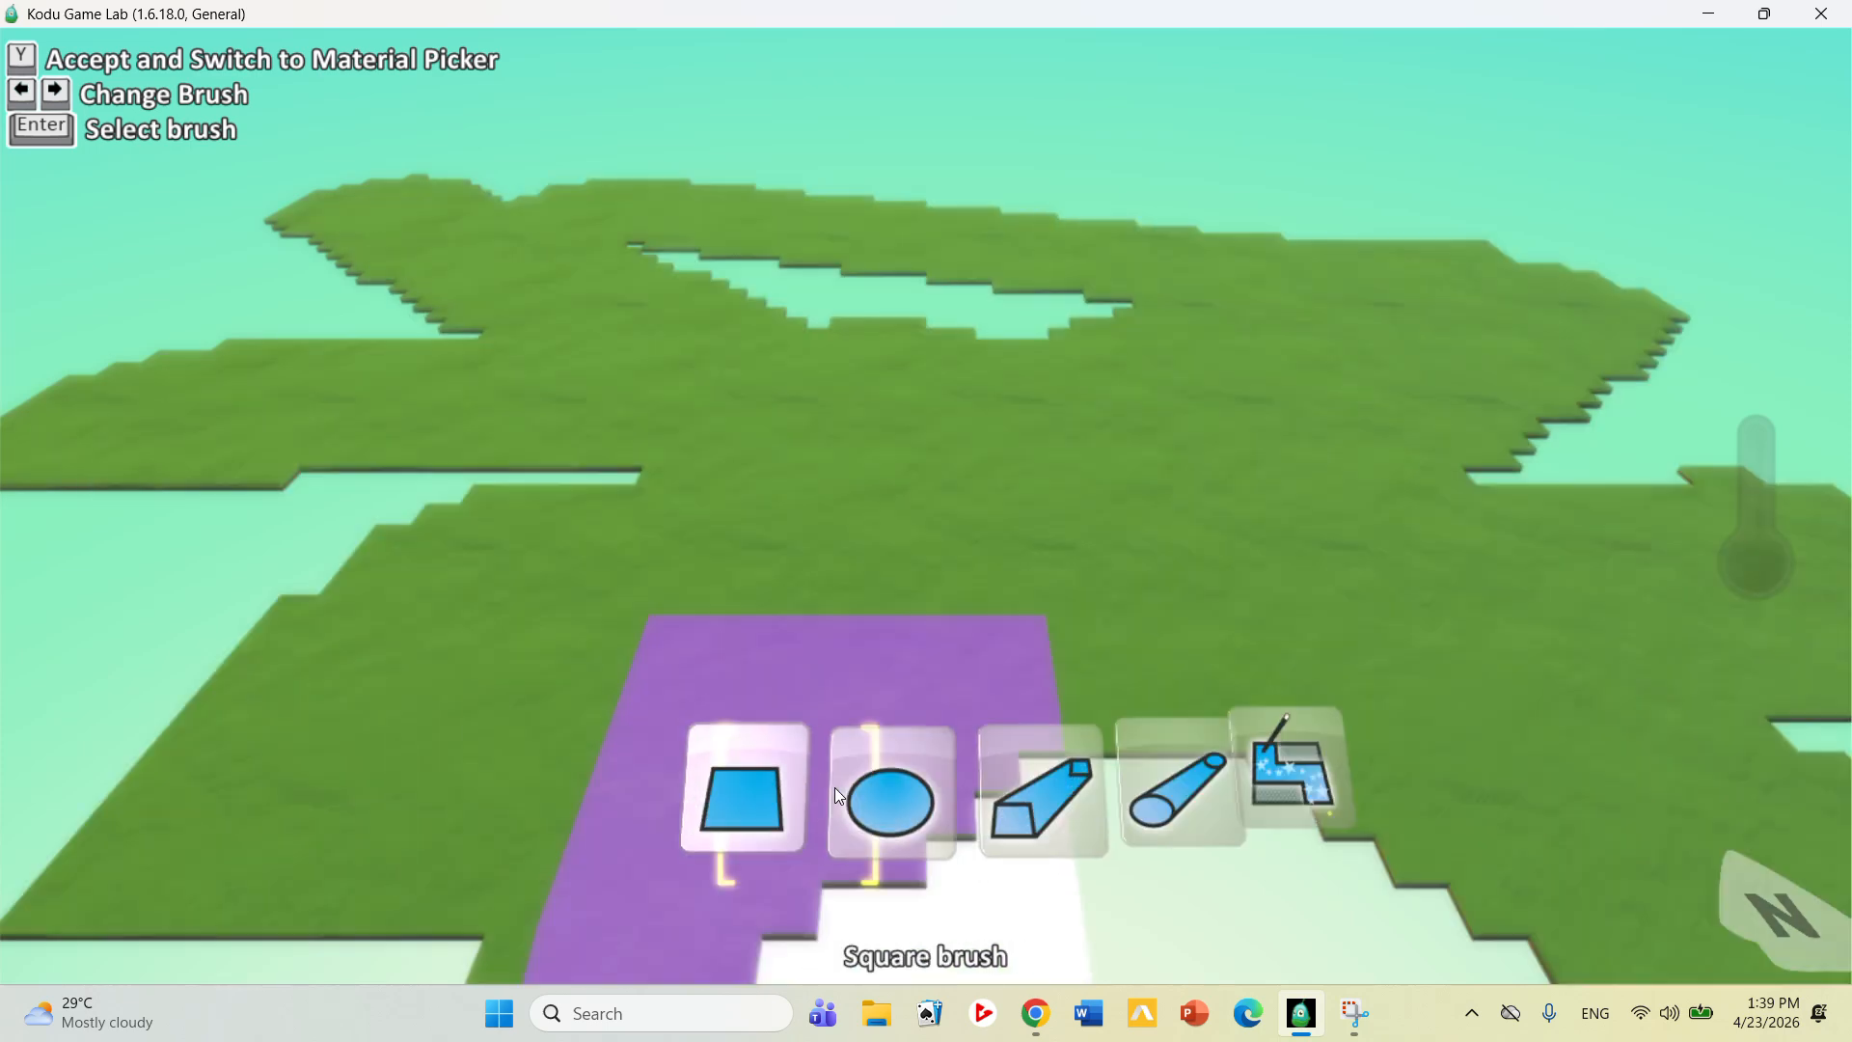
{"action": "left_click", "coordinate": [940, 818]}
{"action": "left_click", "coordinate": [994, 887]}
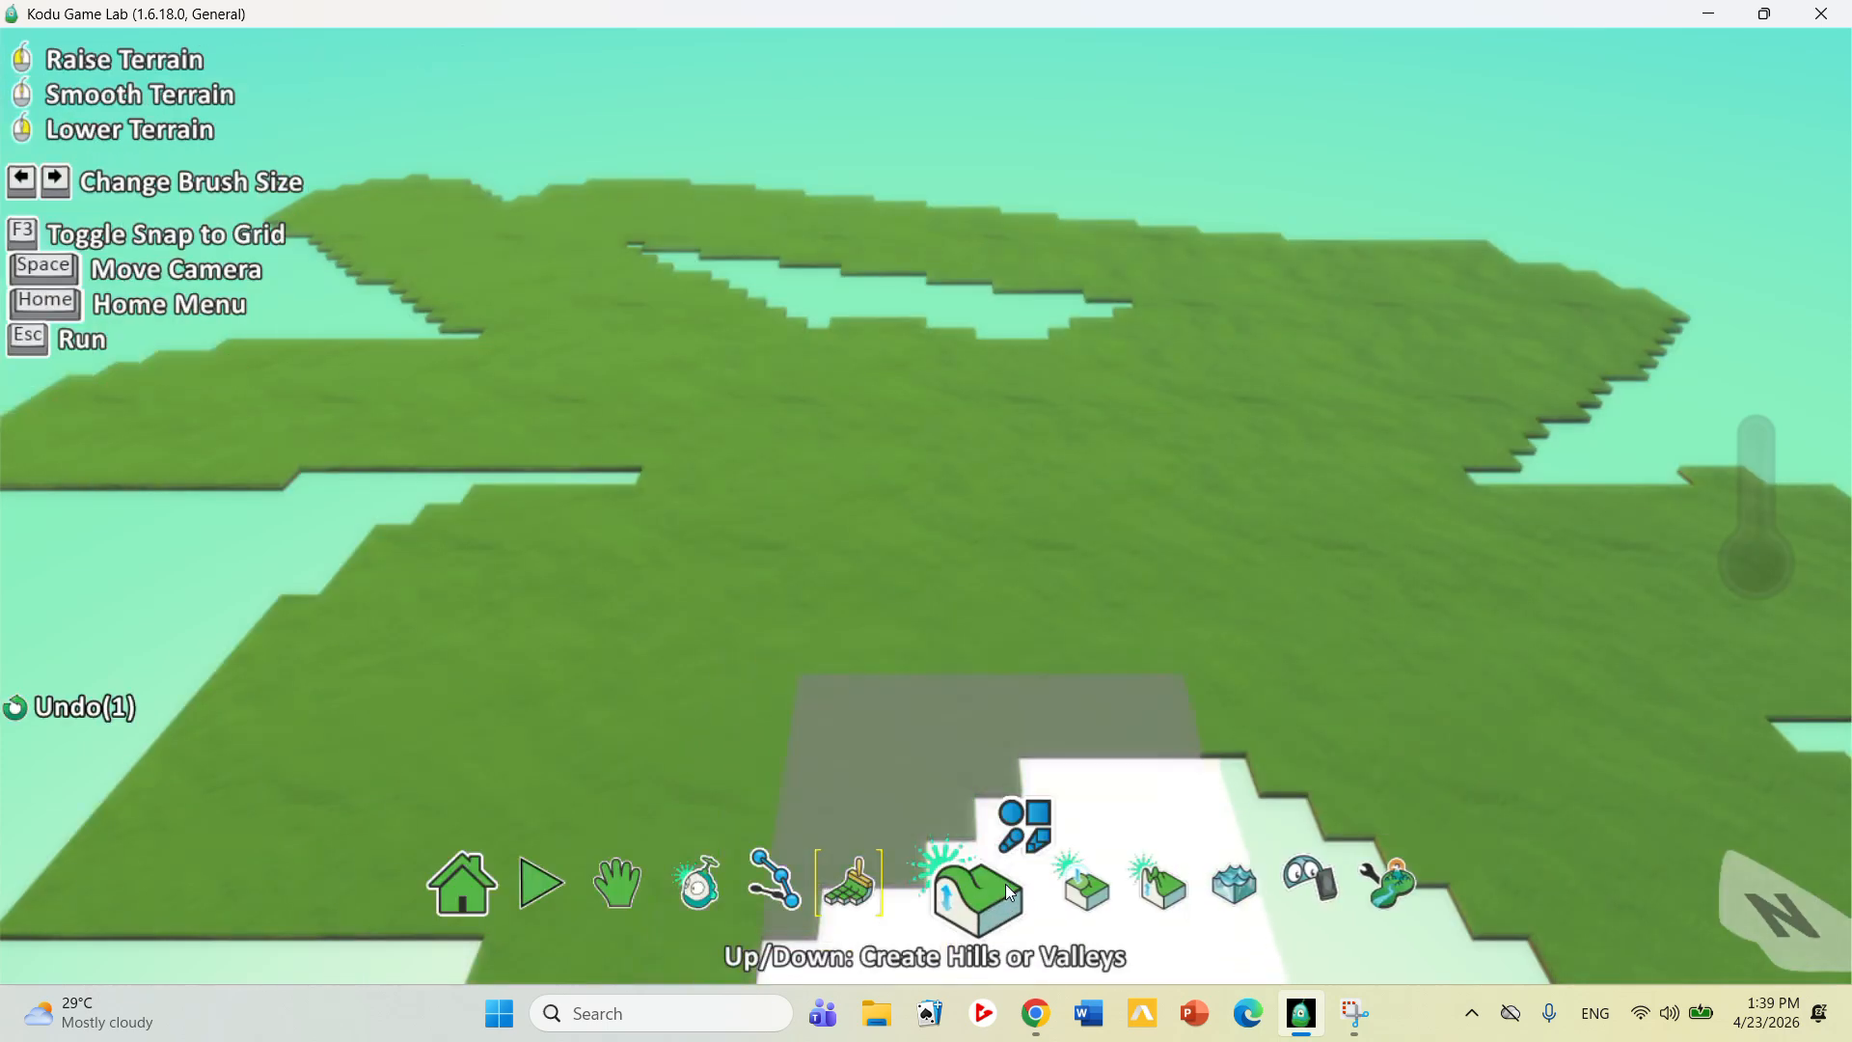
{"action": "mouse_move", "coordinate": [552, 592]}
{"action": "left_mouse_down"}
{"action": "mouse_move", "coordinate": [947, 560]}
{"action": "mouse_move", "coordinate": [931, 751]}
{"action": "mouse_move", "coordinate": [460, 491]}
{"action": "mouse_move", "coordinate": [430, 281]}
{"action": "mouse_move", "coordinate": [496, 496]}
{"action": "mouse_move", "coordinate": [807, 505]}
{"action": "left_mouse_up"}
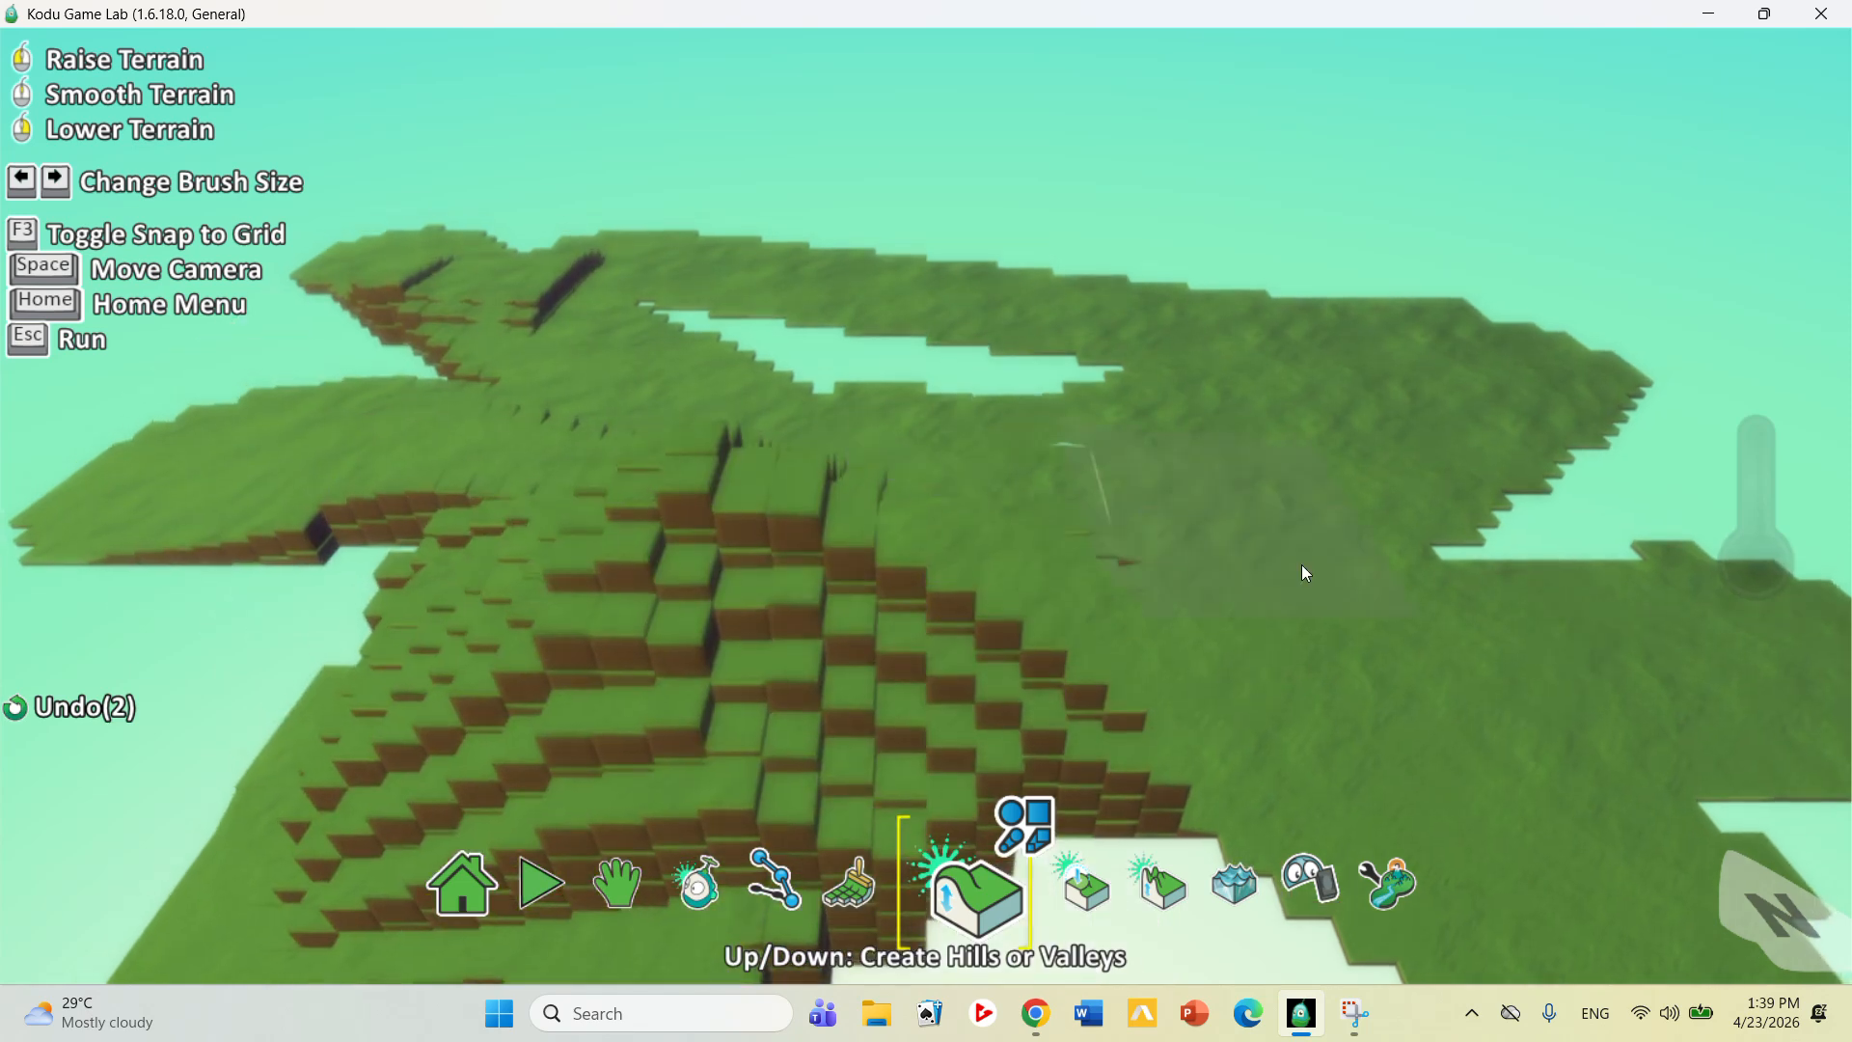
Smooth the stepped hills in the foreground into an even slope with the Flatten tool
{"action": "left_click", "coordinate": [1254, 878]}
{"action": "left_click", "coordinate": [1249, 878]}
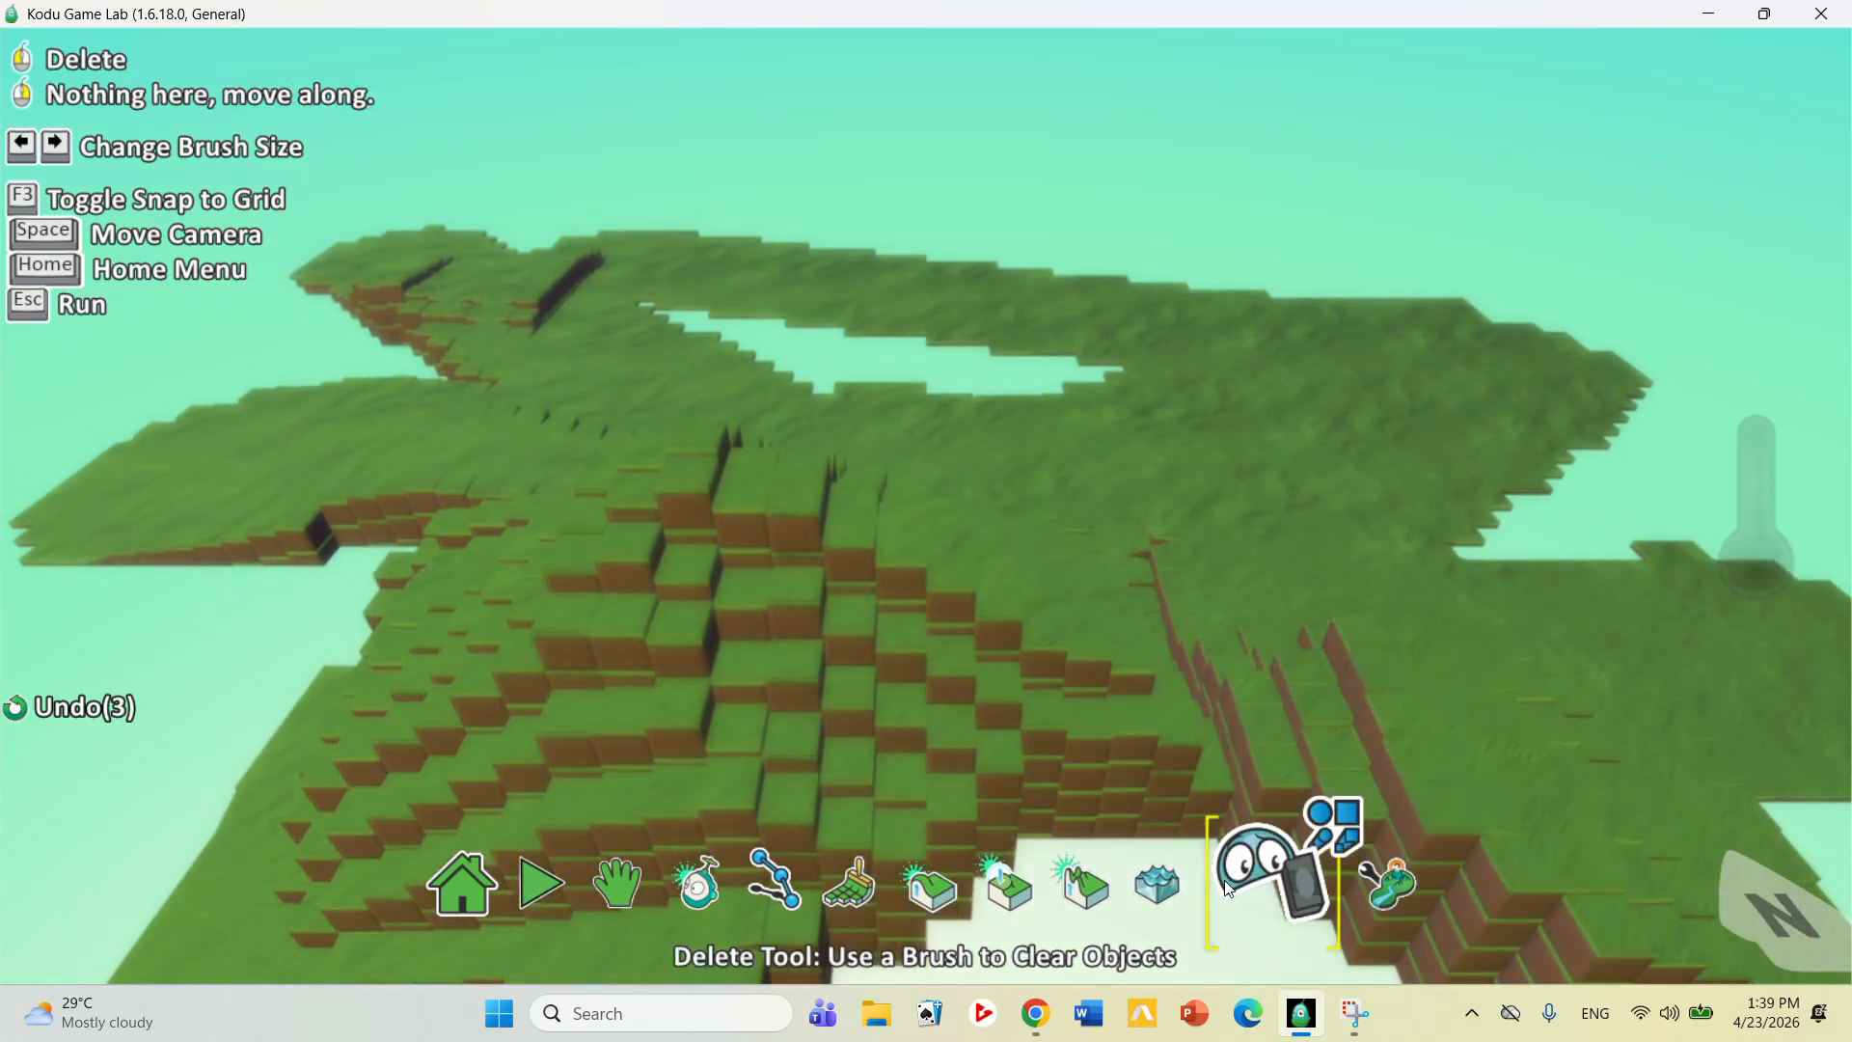
{"action": "left_click", "coordinate": [1025, 892]}
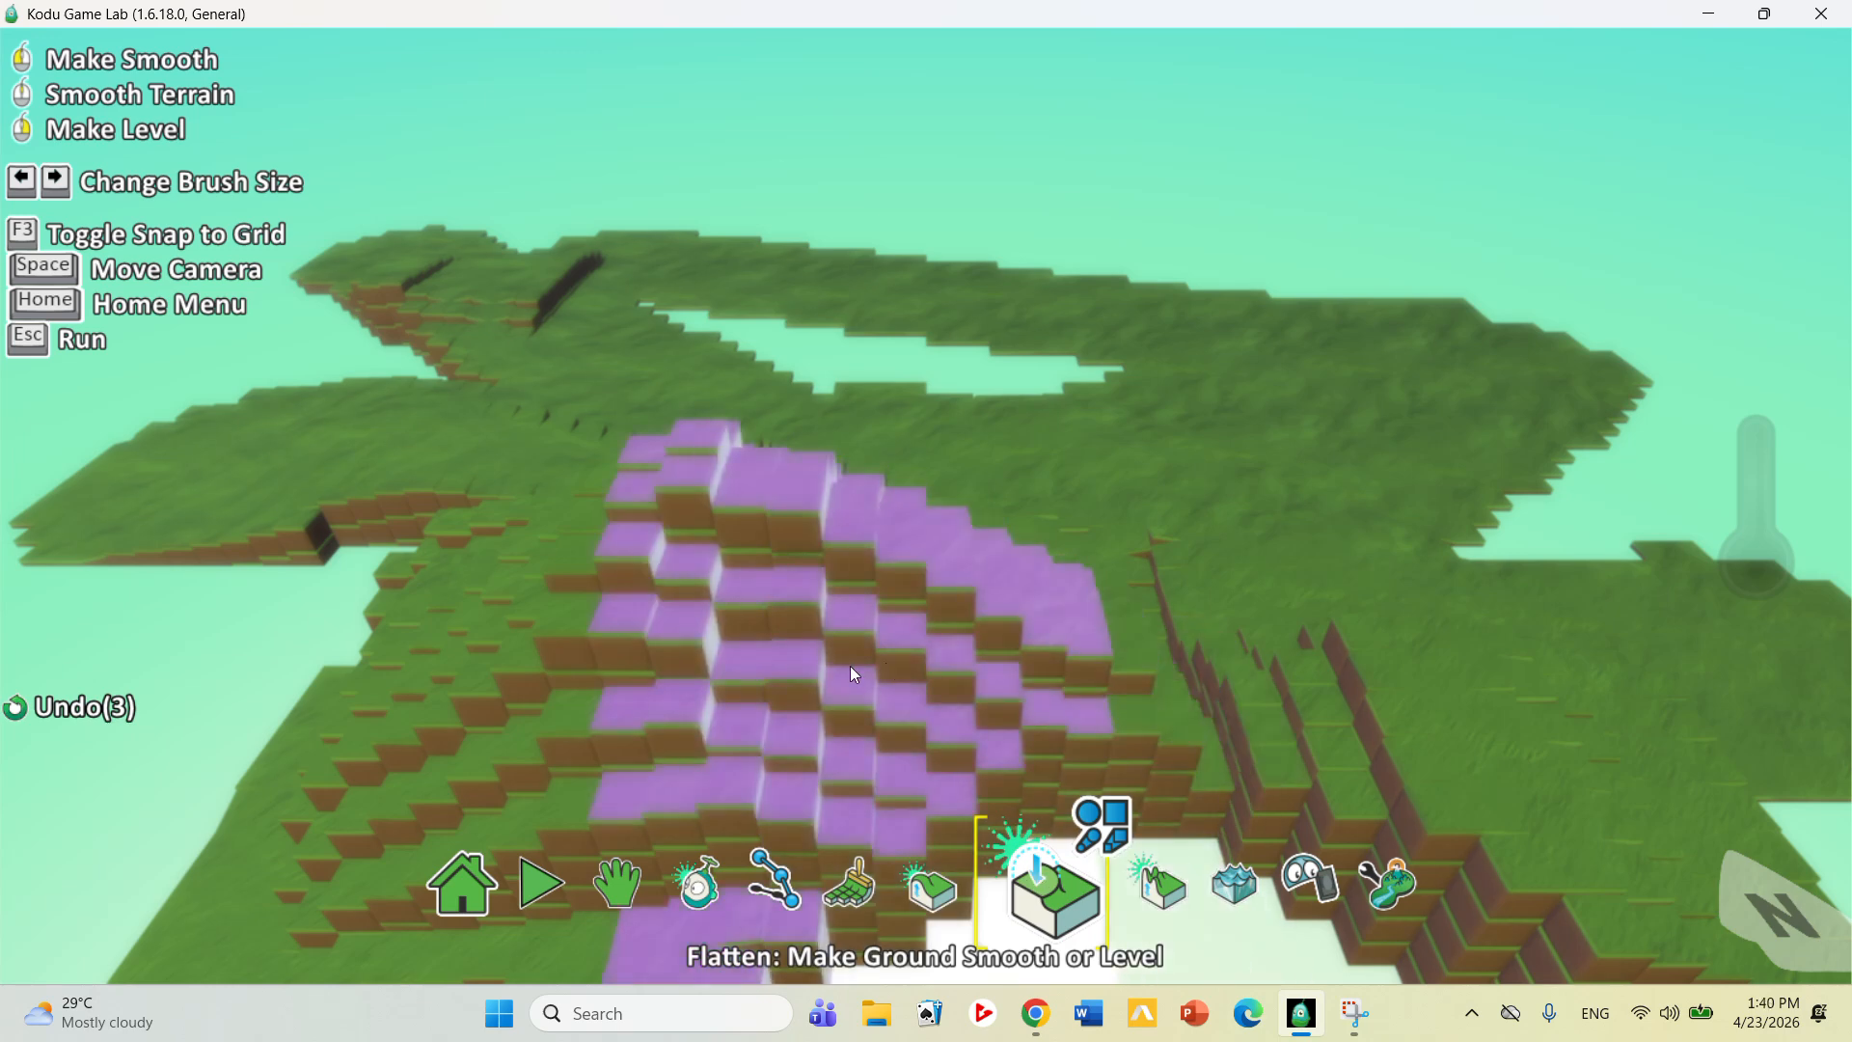
{"action": "mouse_move", "coordinate": [893, 681]}
{"action": "left_mouse_down"}
{"action": "mouse_move", "coordinate": [955, 684]}
{"action": "mouse_move", "coordinate": [523, 628]}
{"action": "mouse_move", "coordinate": [607, 562]}
{"action": "mouse_move", "coordinate": [692, 543]}
{"action": "mouse_move", "coordinate": [859, 586]}
{"action": "mouse_move", "coordinate": [864, 639]}
{"action": "mouse_move", "coordinate": [1314, 633]}
{"action": "mouse_move", "coordinate": [1342, 687]}
{"action": "mouse_move", "coordinate": [1422, 707]}
{"action": "mouse_move", "coordinate": [1377, 622]}
{"action": "mouse_move", "coordinate": [1276, 550]}
{"action": "left_mouse_up"}
{"action": "mouse_move", "coordinate": [1052, 541]}
{"action": "left_mouse_down"}
{"action": "mouse_move", "coordinate": [758, 503]}
{"action": "mouse_move", "coordinate": [553, 586]}
{"action": "mouse_move", "coordinate": [521, 681]}
{"action": "mouse_move", "coordinate": [534, 649]}
{"action": "mouse_move", "coordinate": [492, 661]}
{"action": "mouse_move", "coordinate": [461, 728]}
{"action": "mouse_move", "coordinate": [402, 723]}
{"action": "mouse_move", "coordinate": [352, 762]}
{"action": "mouse_move", "coordinate": [557, 632]}
{"action": "mouse_move", "coordinate": [627, 633]}
{"action": "mouse_move", "coordinate": [577, 552]}
{"action": "mouse_move", "coordinate": [570, 385]}
{"action": "mouse_move", "coordinate": [583, 424]}
{"action": "left_mouse_up"}
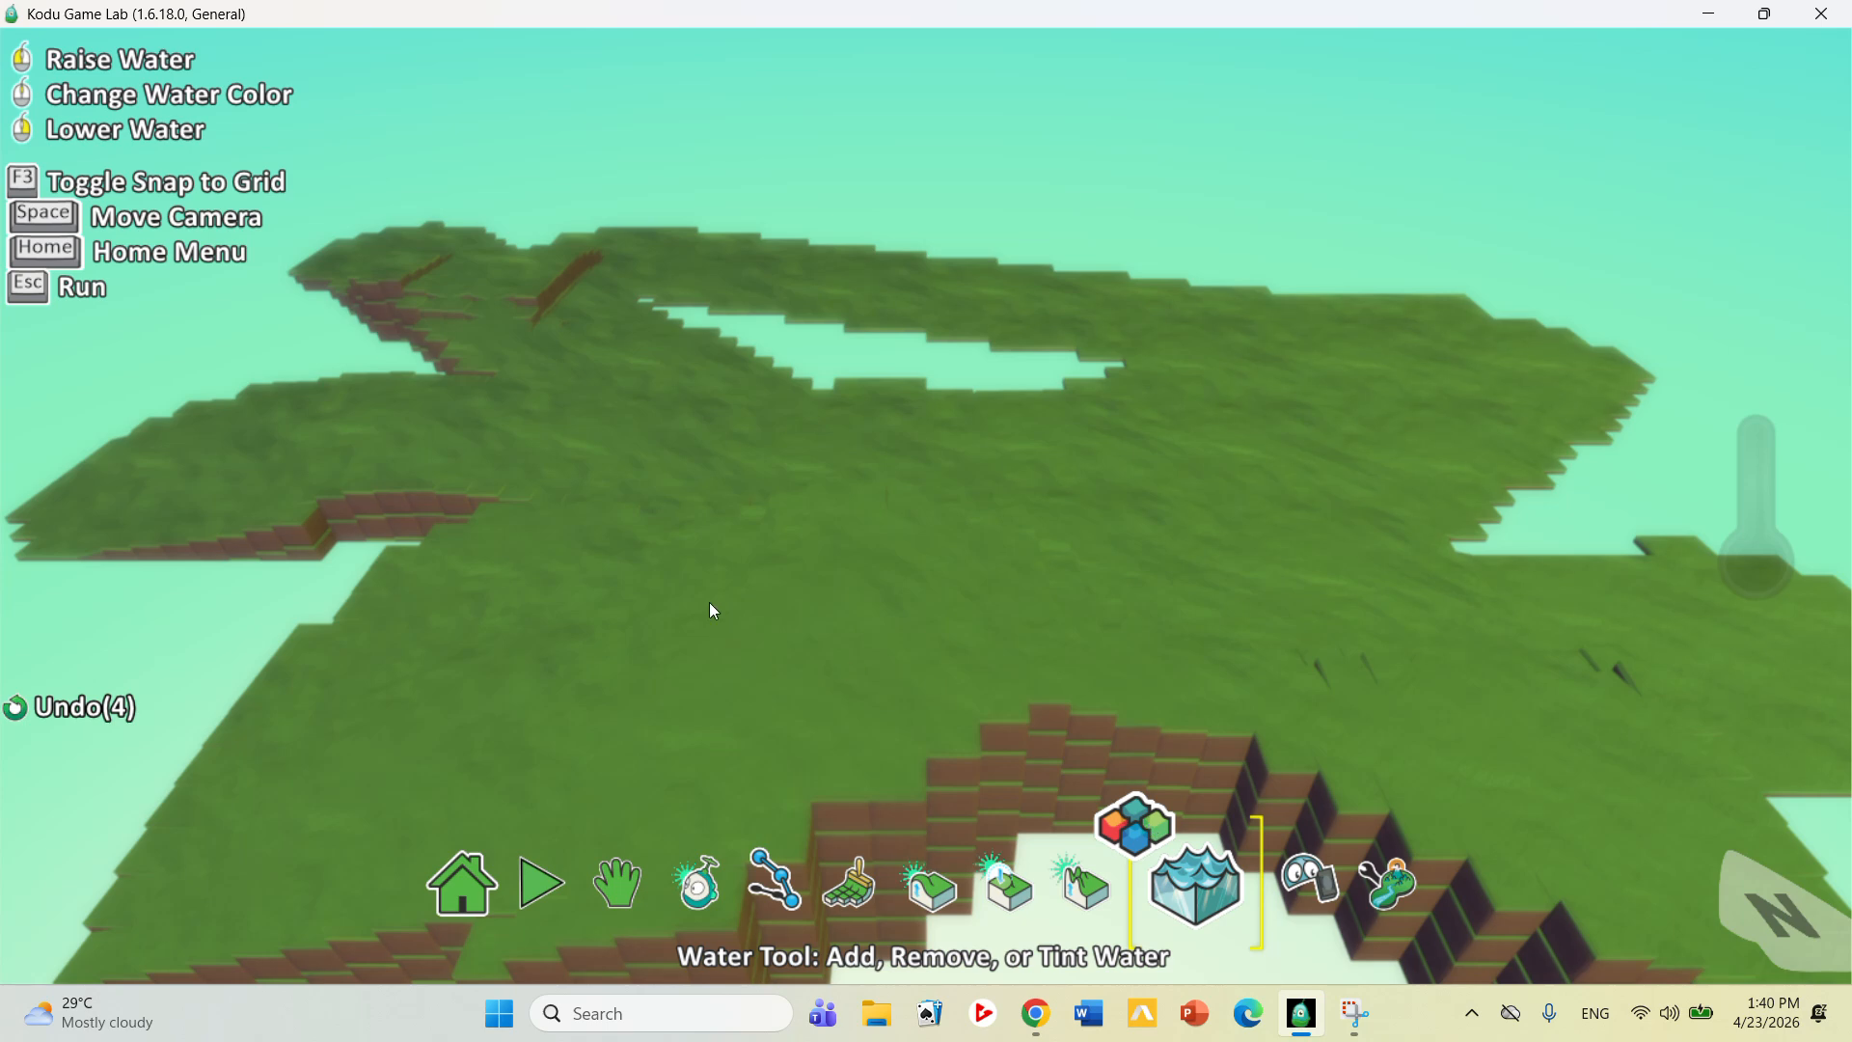
Adjust the water level with the Water Tool so the low ground around the hill is flooded
{"action": "left_click", "coordinate": [669, 502]}
{"action": "right_click", "coordinate": [638, 446]}
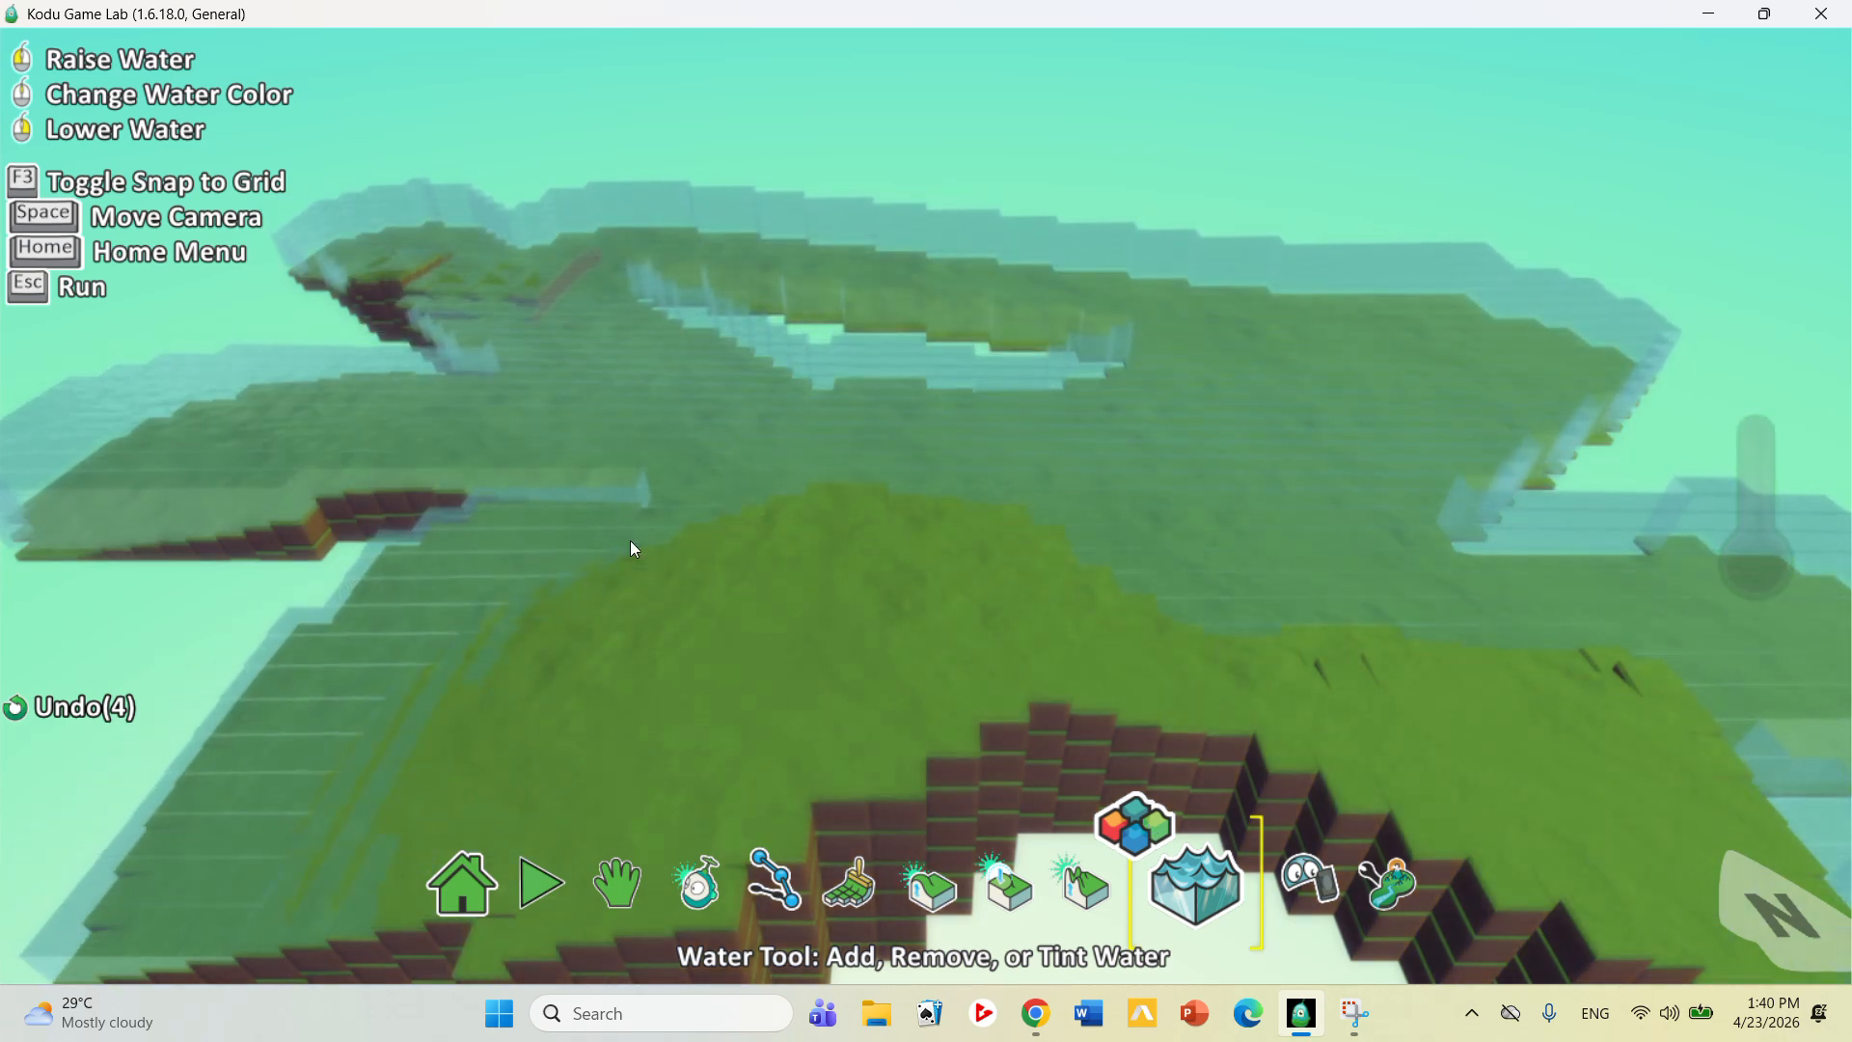
Roughen the foreground hill into tall spikes with the Roughen tool
{"action": "left_click", "coordinate": [1172, 899]}
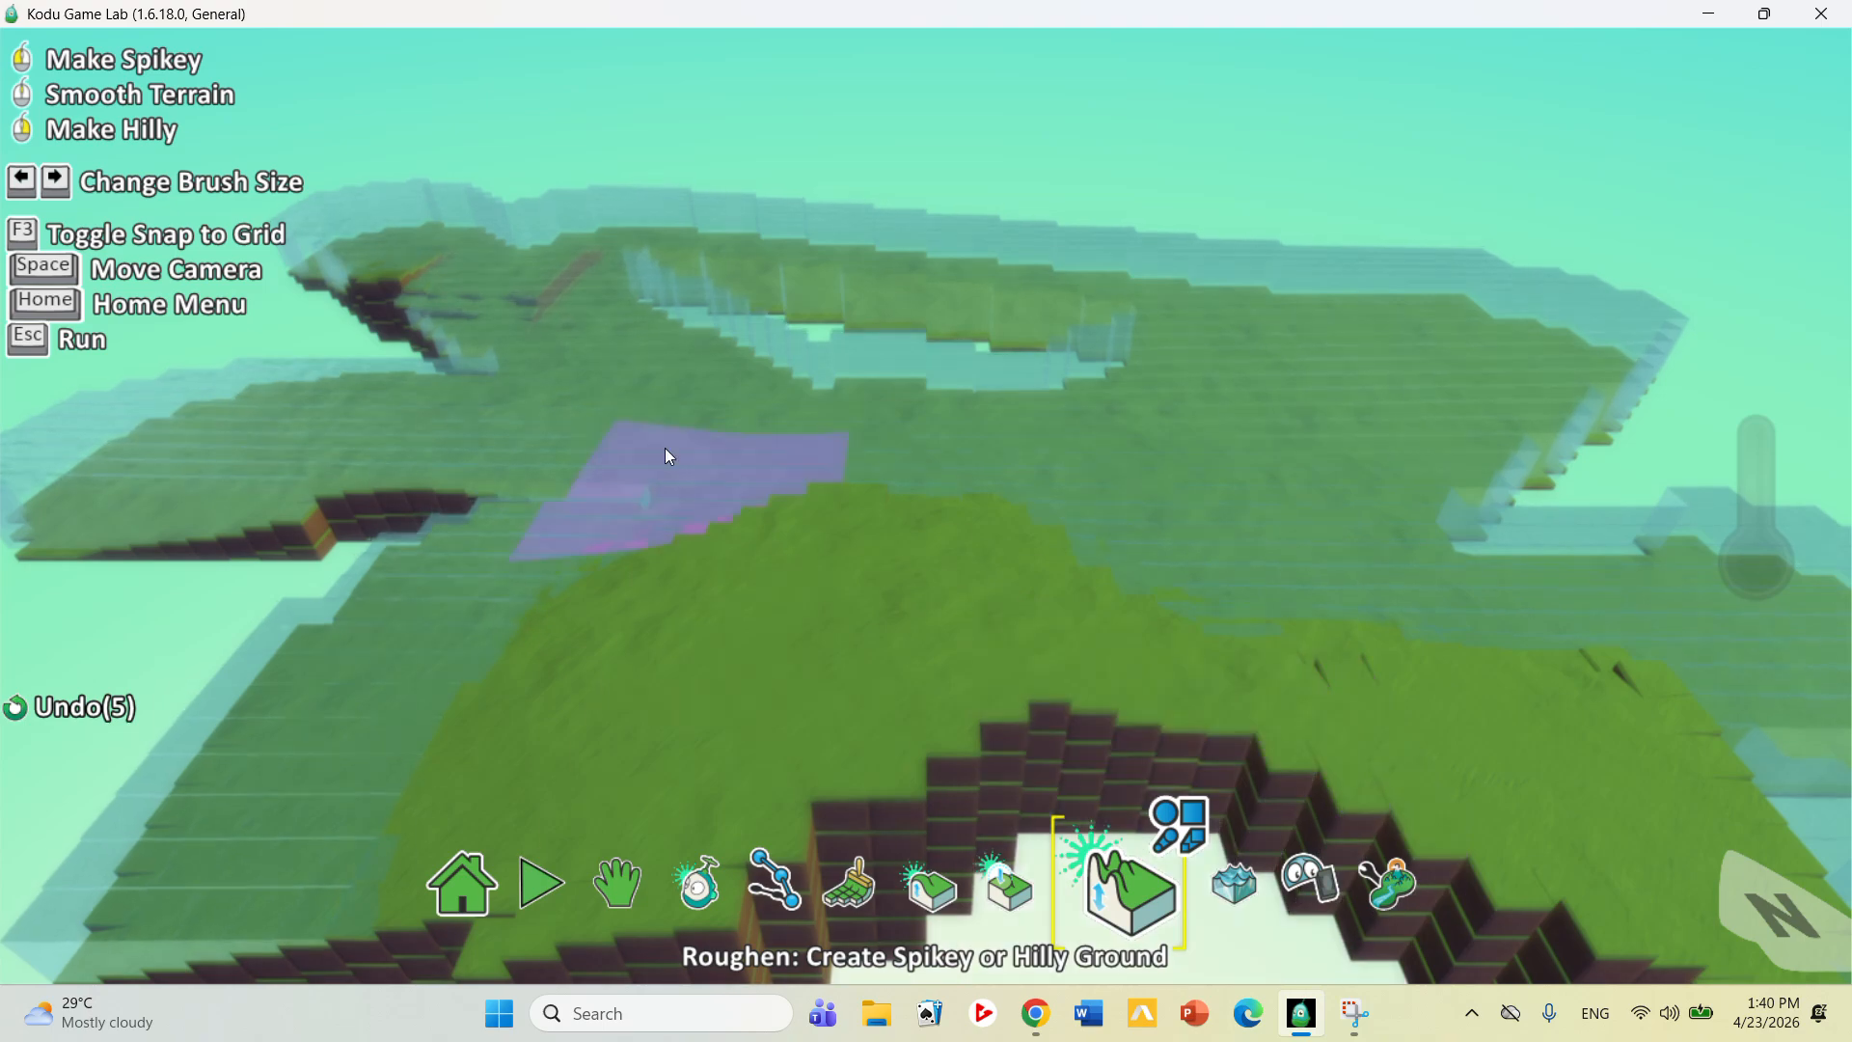
{"action": "mouse_move", "coordinate": [471, 292]}
{"action": "left_mouse_down"}
{"action": "mouse_move", "coordinate": [584, 398]}
{"action": "mouse_move", "coordinate": [766, 465]}
{"action": "mouse_move", "coordinate": [801, 563]}
{"action": "mouse_move", "coordinate": [855, 559]}
{"action": "mouse_move", "coordinate": [725, 552]}
{"action": "mouse_move", "coordinate": [749, 531]}
{"action": "mouse_move", "coordinate": [827, 674]}
{"action": "mouse_move", "coordinate": [843, 612]}
{"action": "mouse_move", "coordinate": [962, 818]}
{"action": "mouse_move", "coordinate": [953, 791]}
{"action": "mouse_move", "coordinate": [1379, 810]}
{"action": "left_mouse_up"}
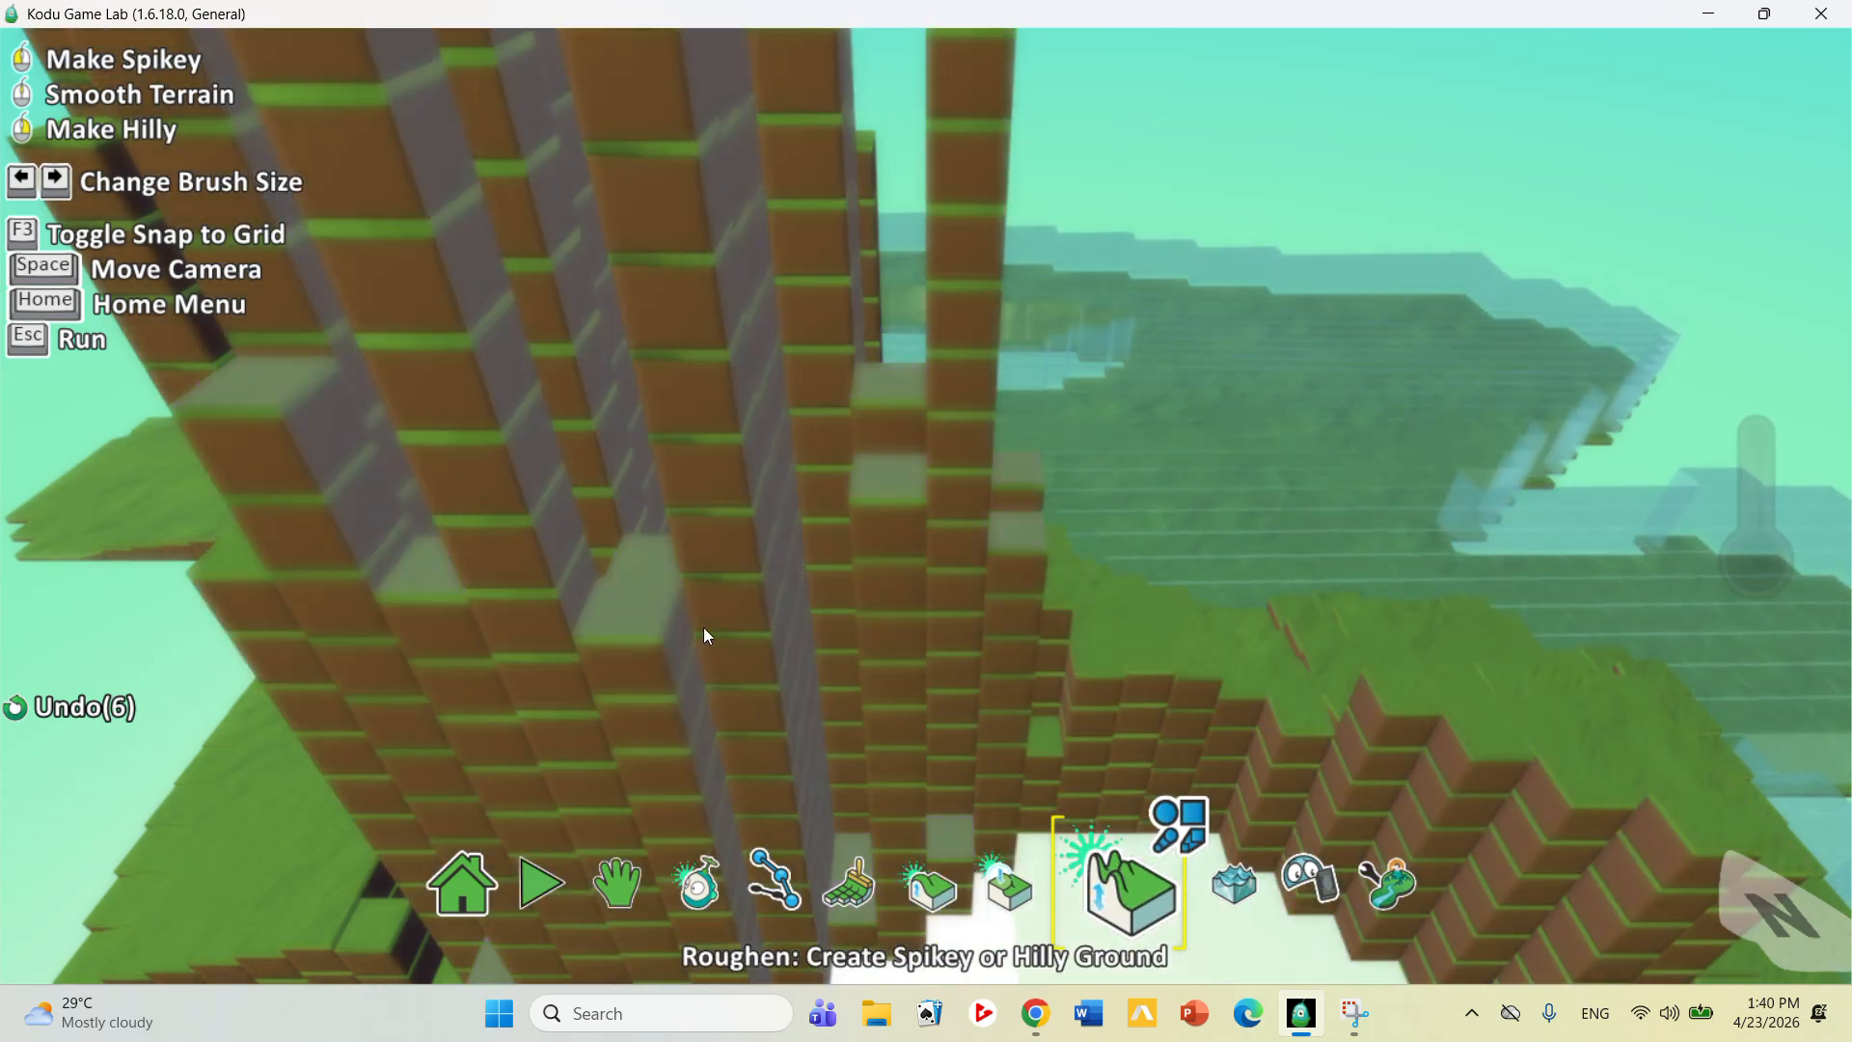
{"action": "left_click_drag", "start_coordinate": [703, 627], "coordinate": [110, 583]}
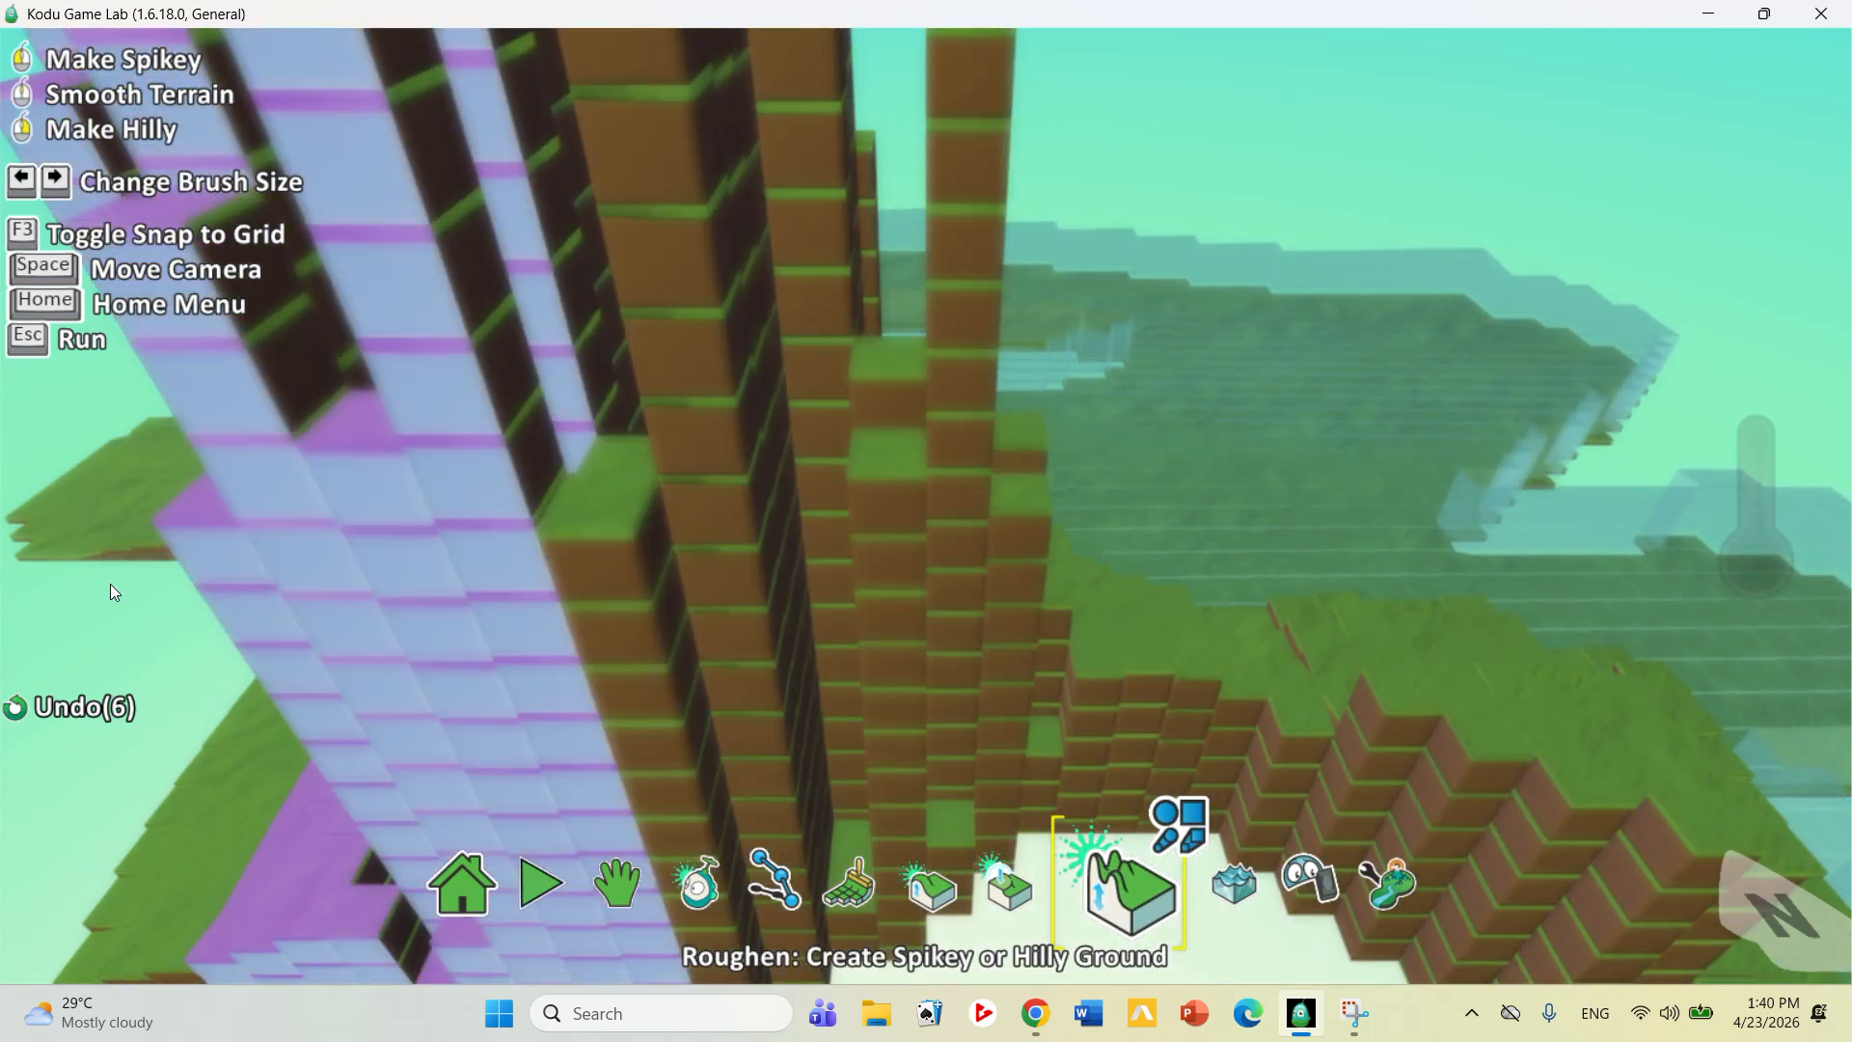
Place a Kodu character on the grassy mound beside the tall spikes with the Object Tool
{"action": "key", "text": "space"}
{"action": "key", "text": "space"}
{"action": "right_click_drag", "start_coordinate": [1252, 496], "coordinate": [854, 525]}
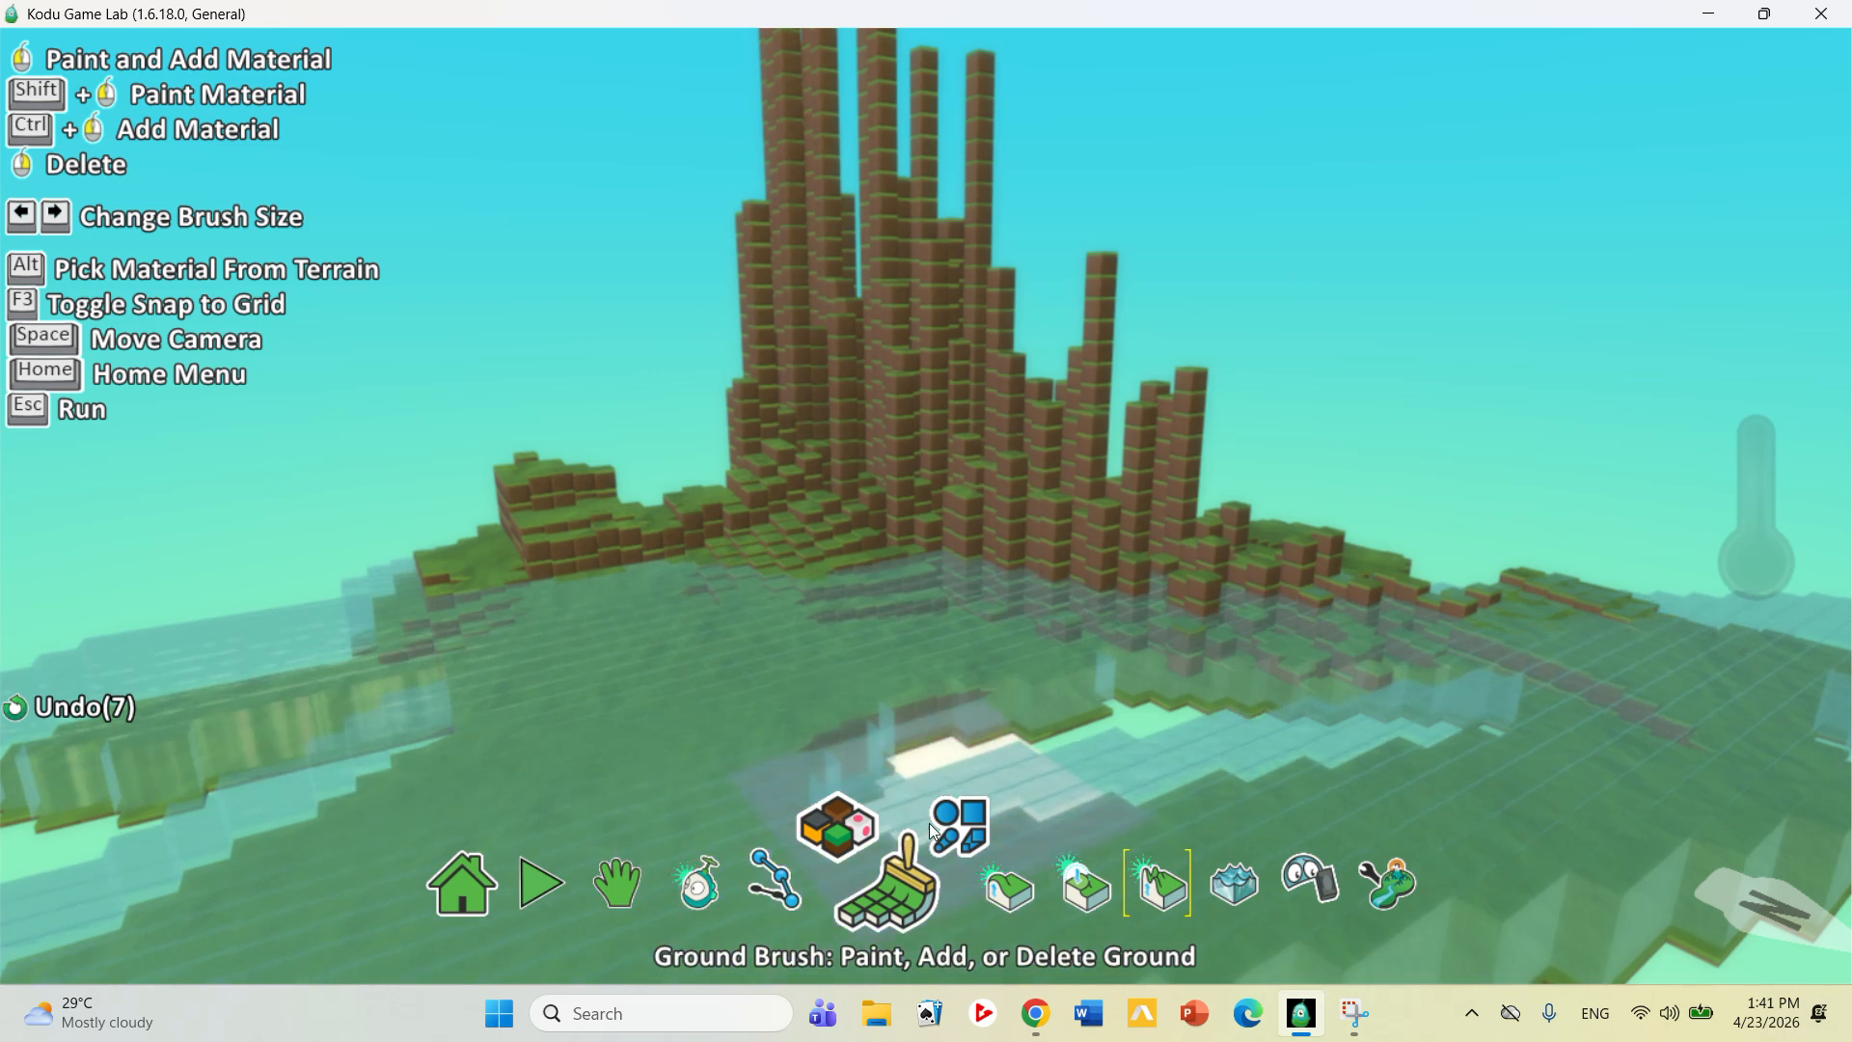
{"action": "left_click", "coordinate": [733, 895]}
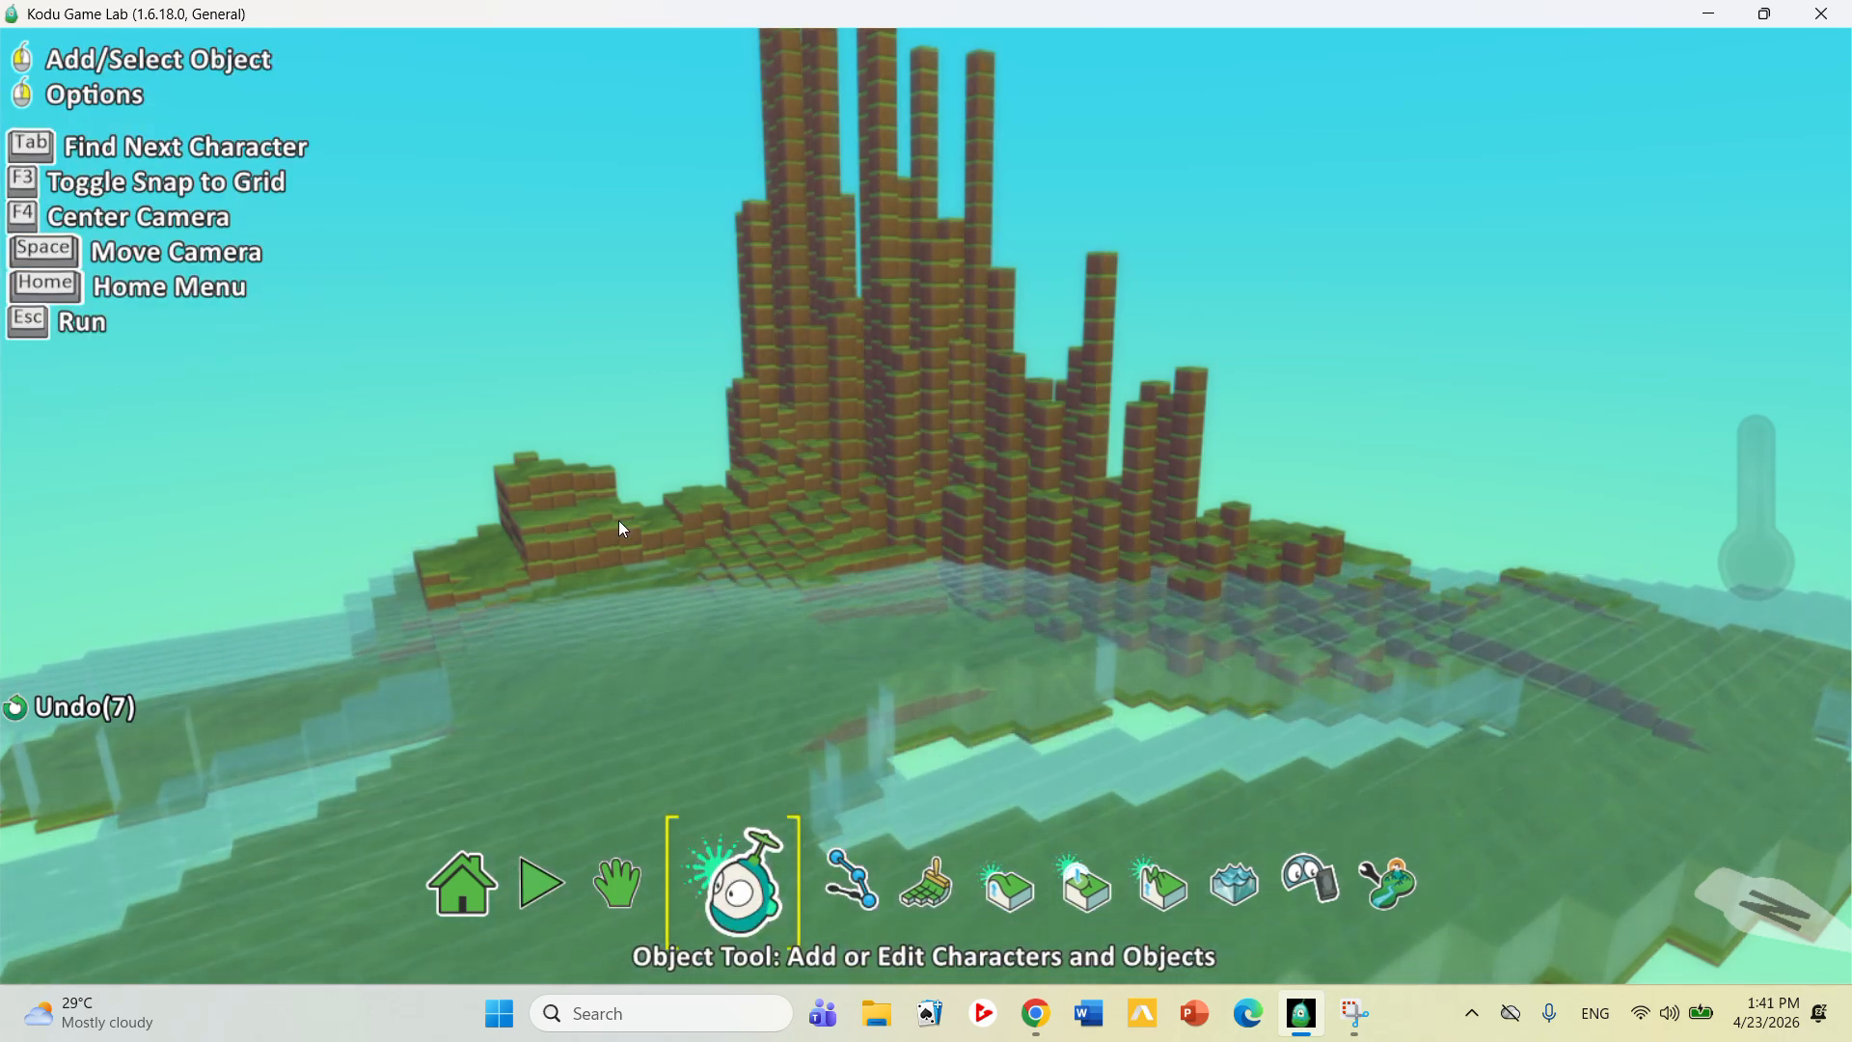
{"action": "left_click", "coordinate": [536, 496]}
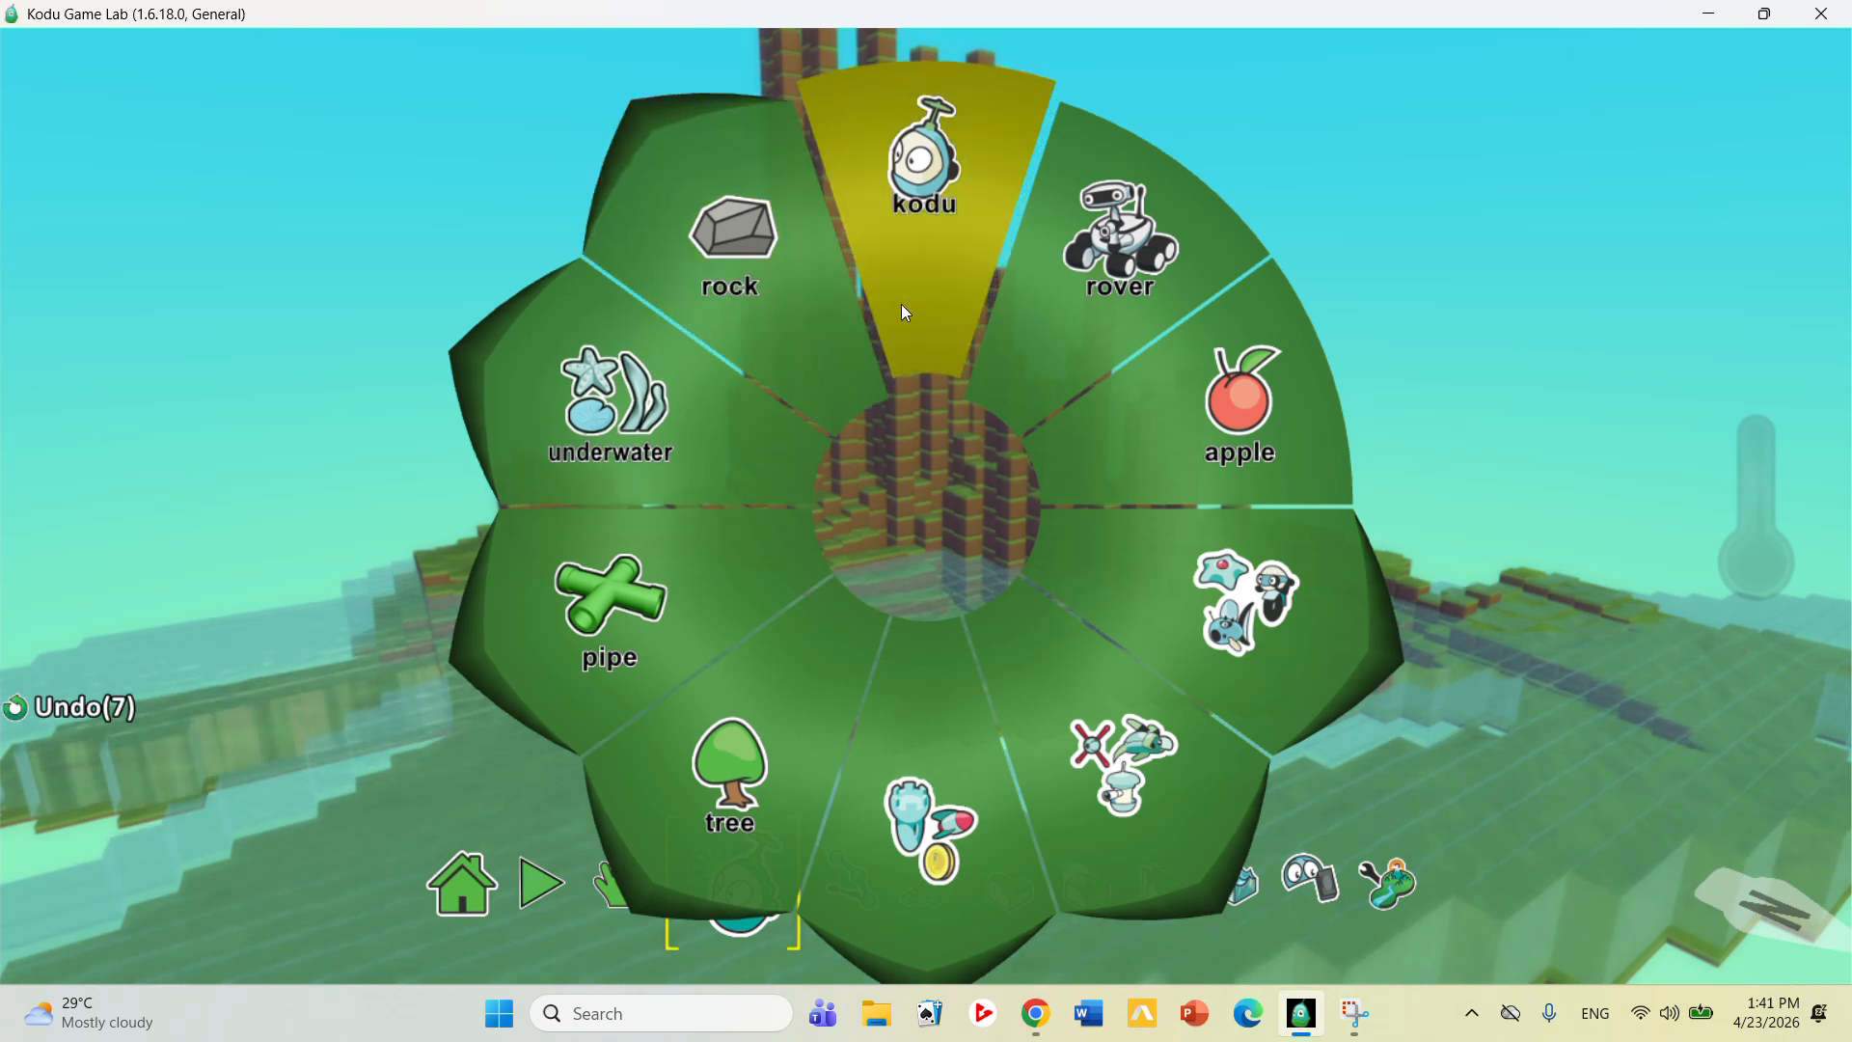
{"action": "left_click", "coordinate": [900, 305]}
Open the Kodu's program and add a see condition to the WHEN part of rule 1
{"action": "right_click", "coordinate": [522, 403]}
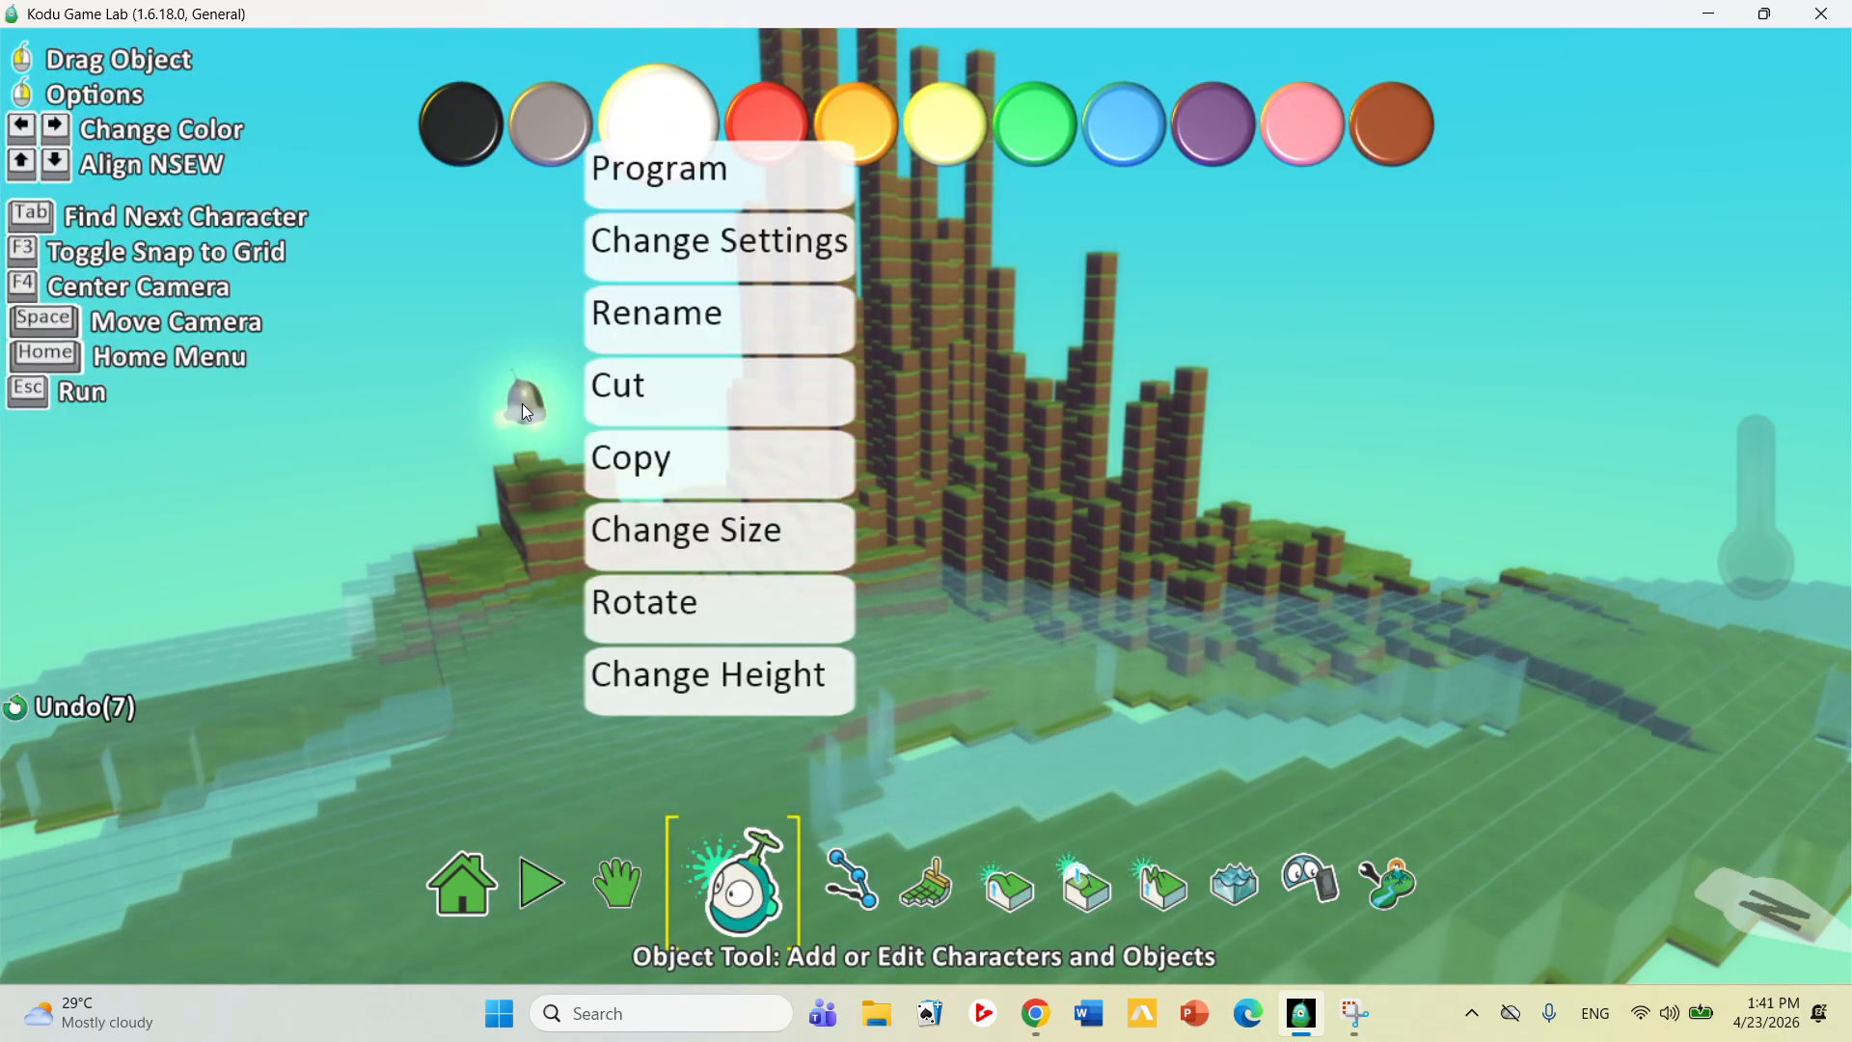
{"action": "left_click", "coordinate": [690, 180]}
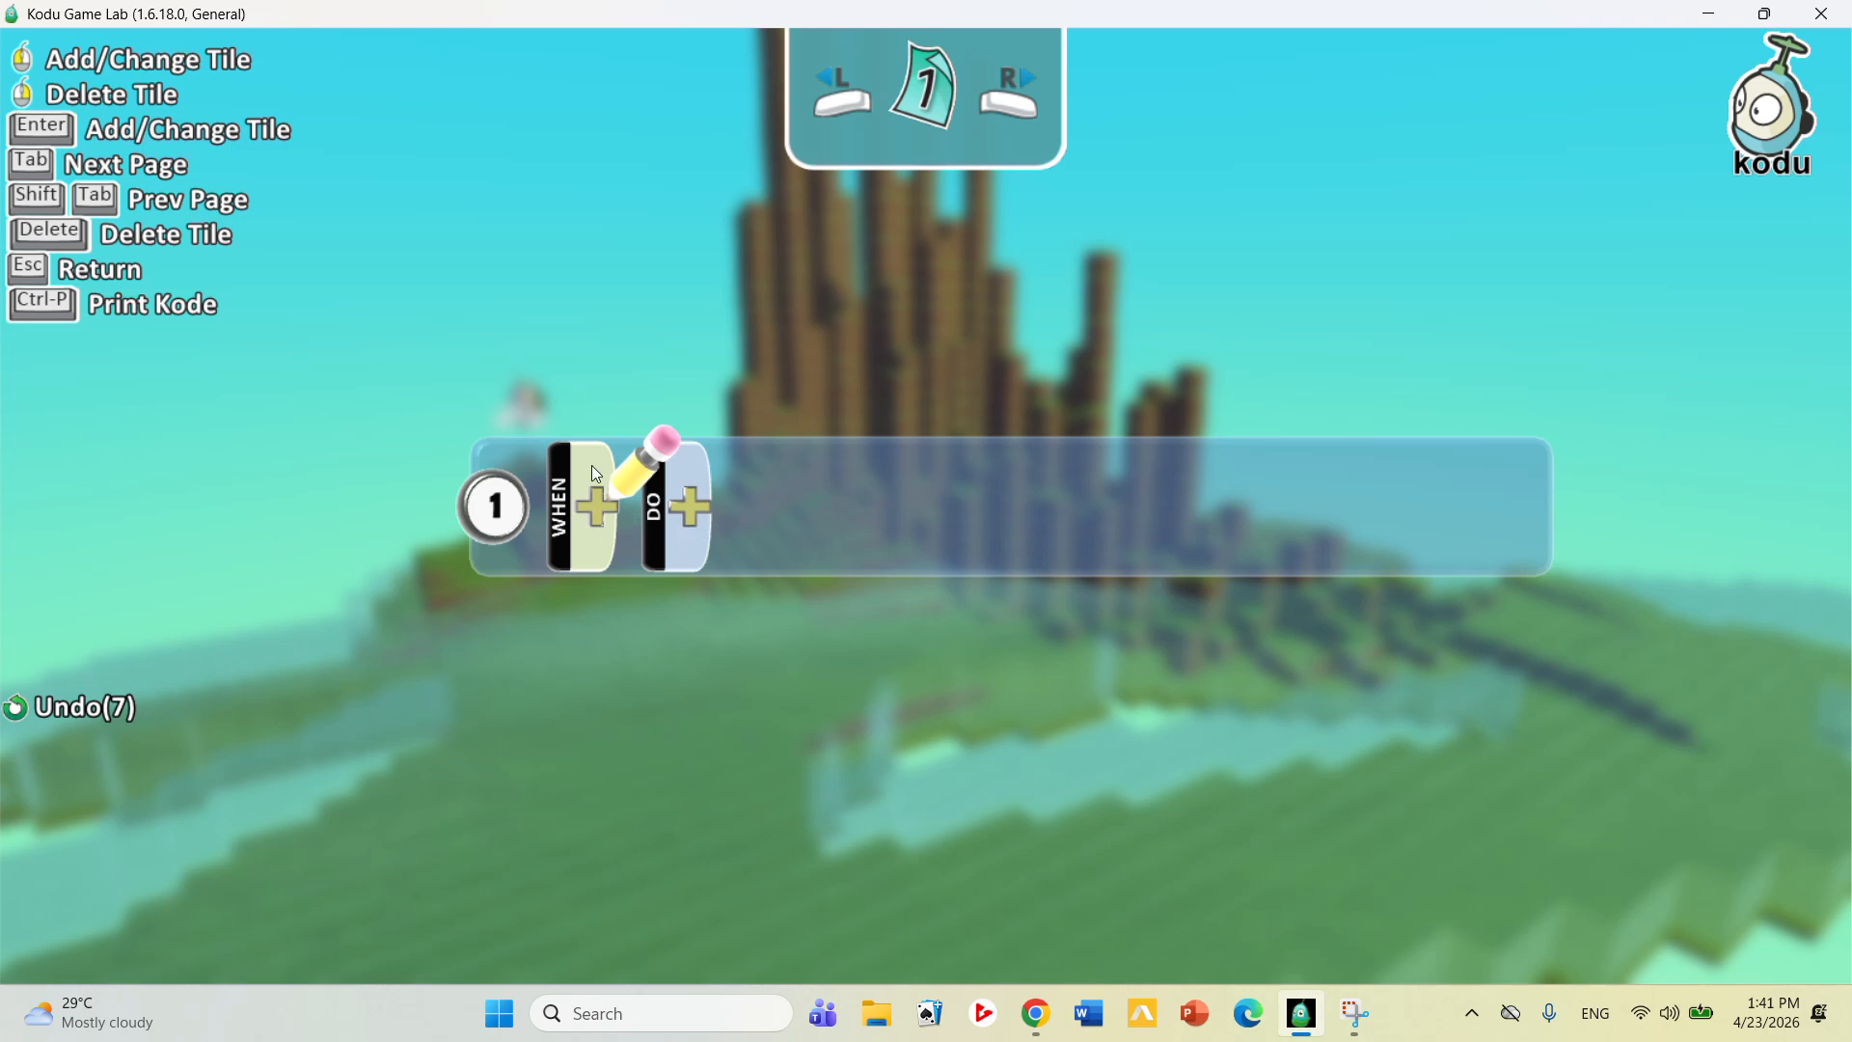
{"action": "left_click", "coordinate": [606, 519]}
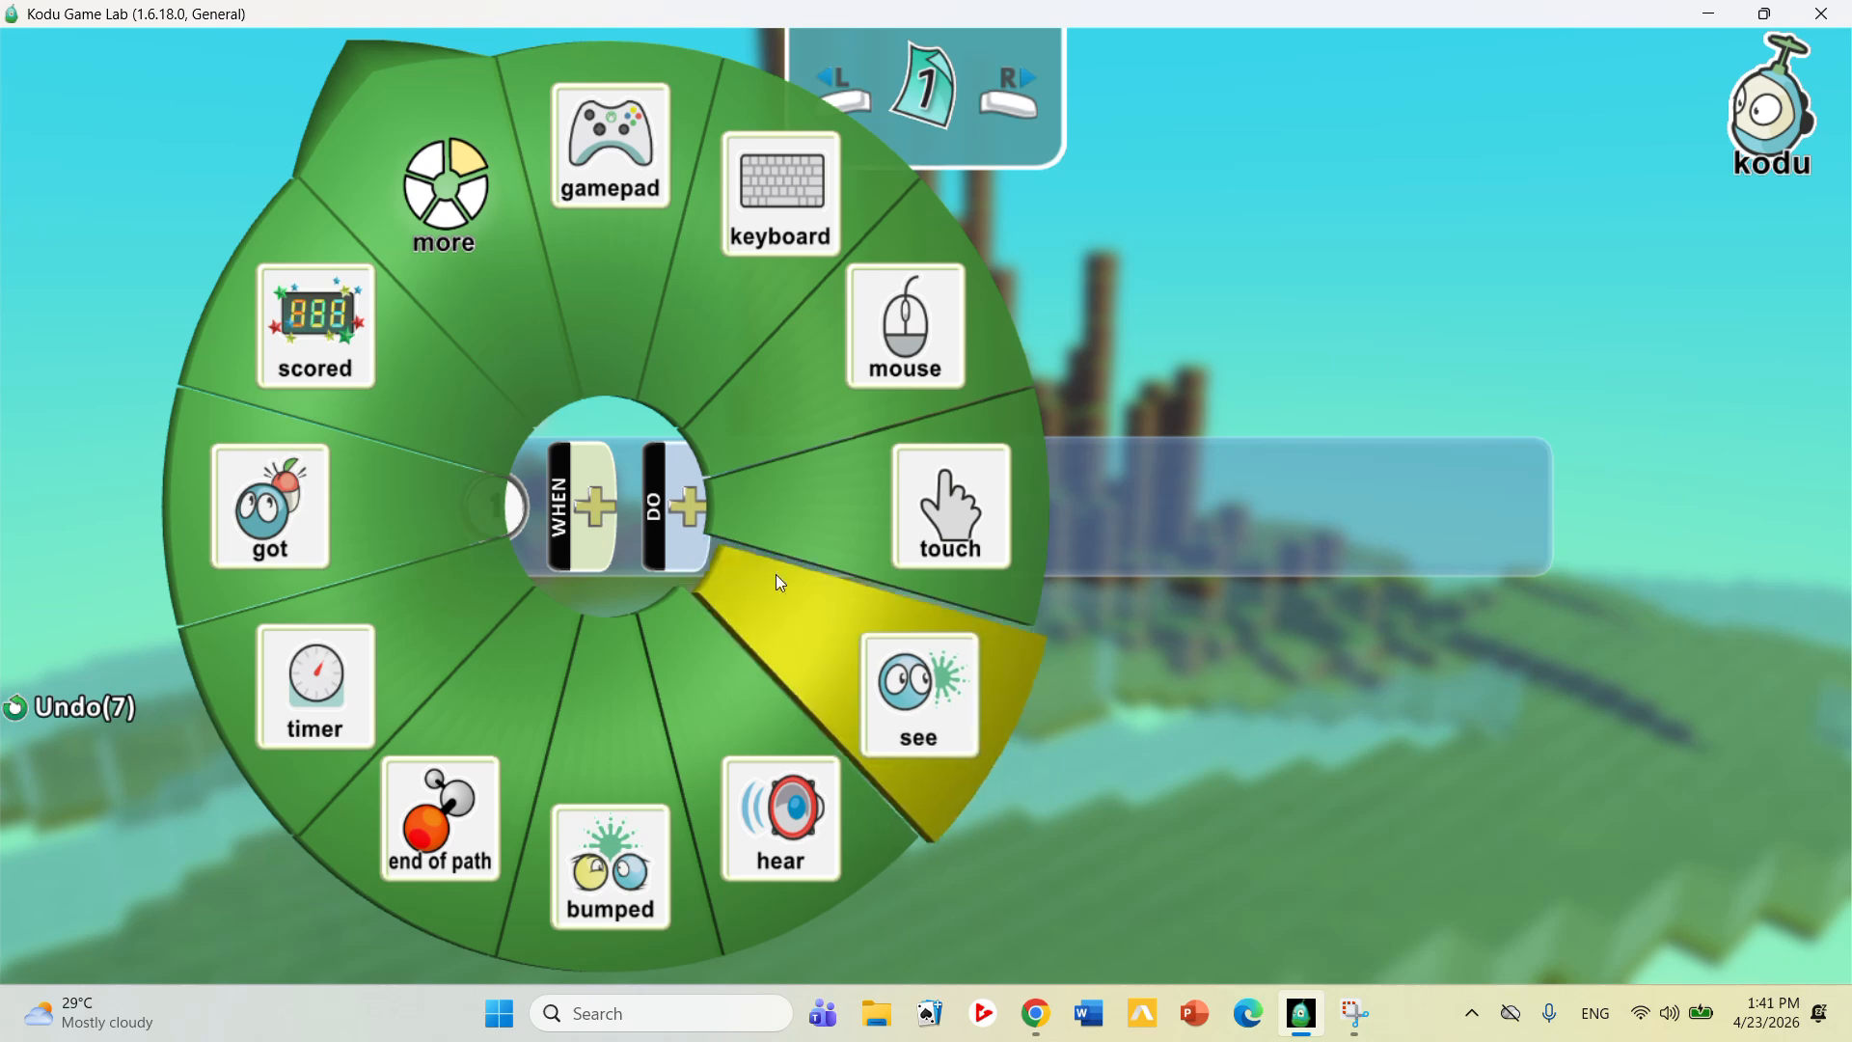
{"action": "left_click", "coordinate": [844, 662]}
Examine the help description and example rules for the see tile, and return to the program
{"action": "right_click", "coordinate": [675, 463]}
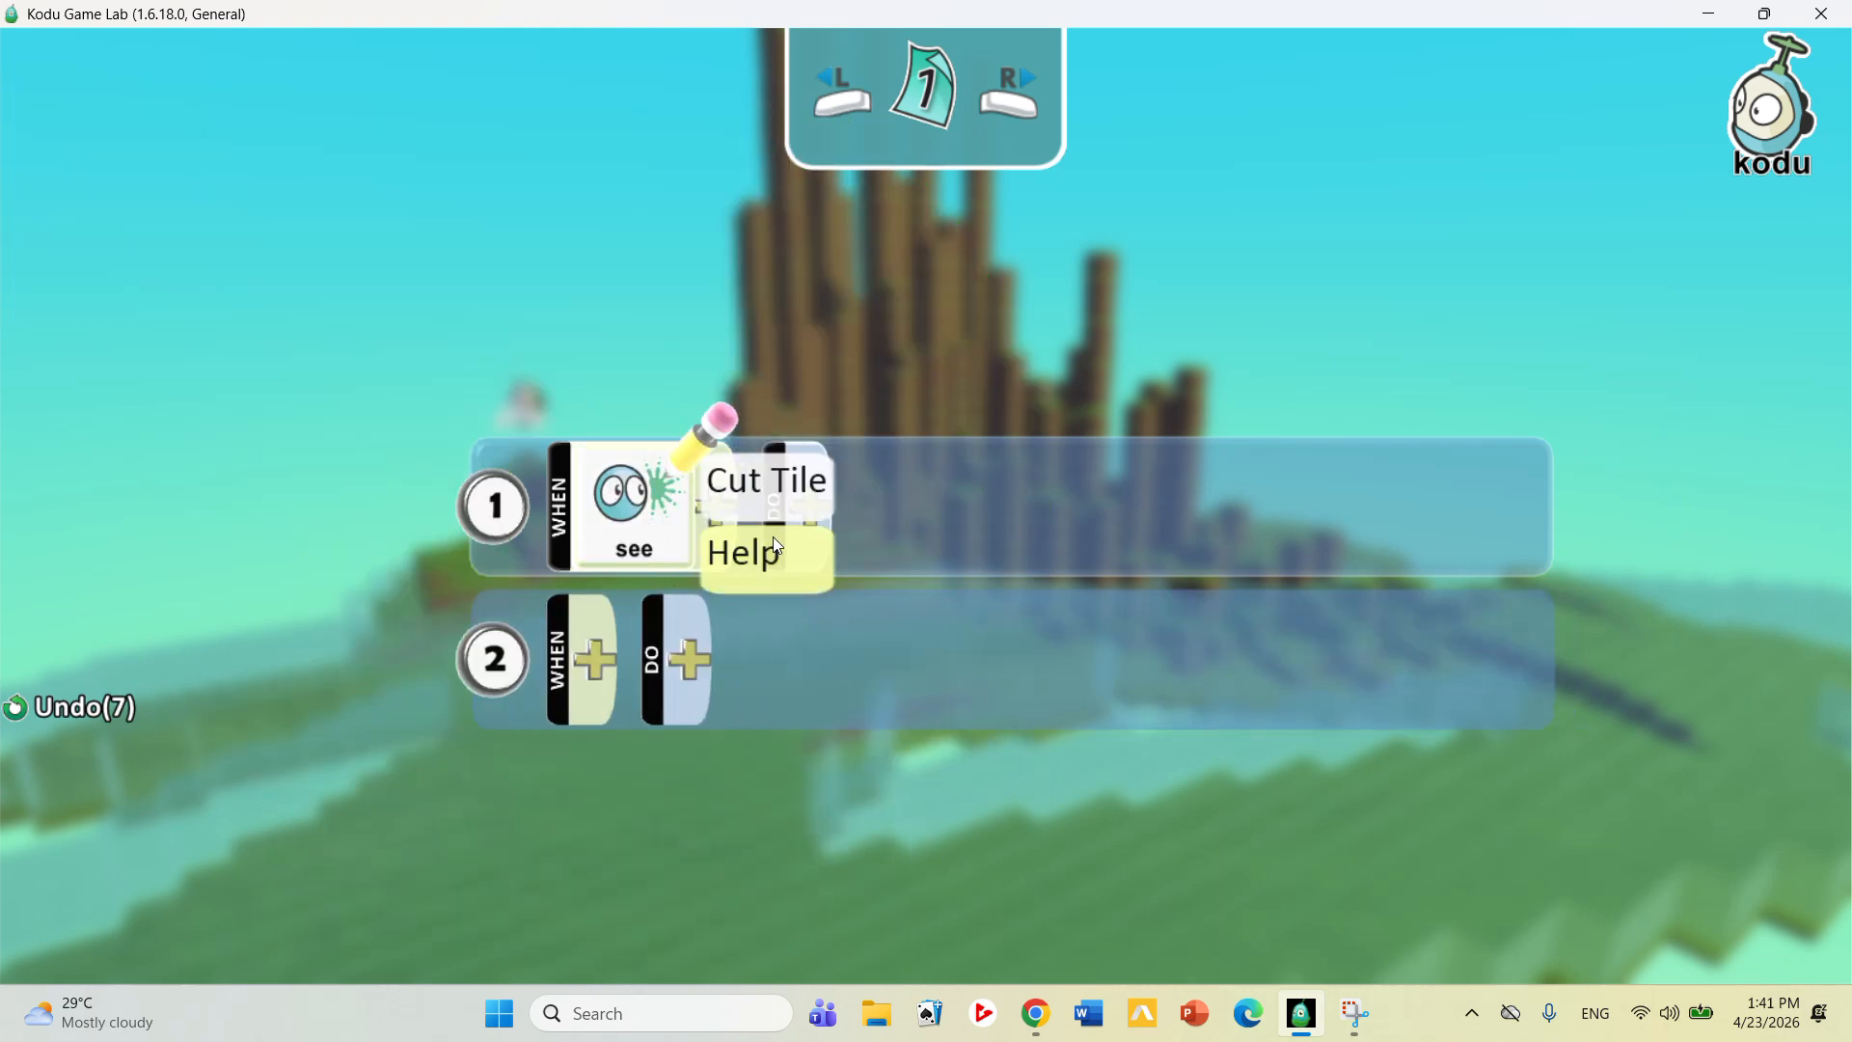
{"action": "left_click", "coordinate": [805, 569]}
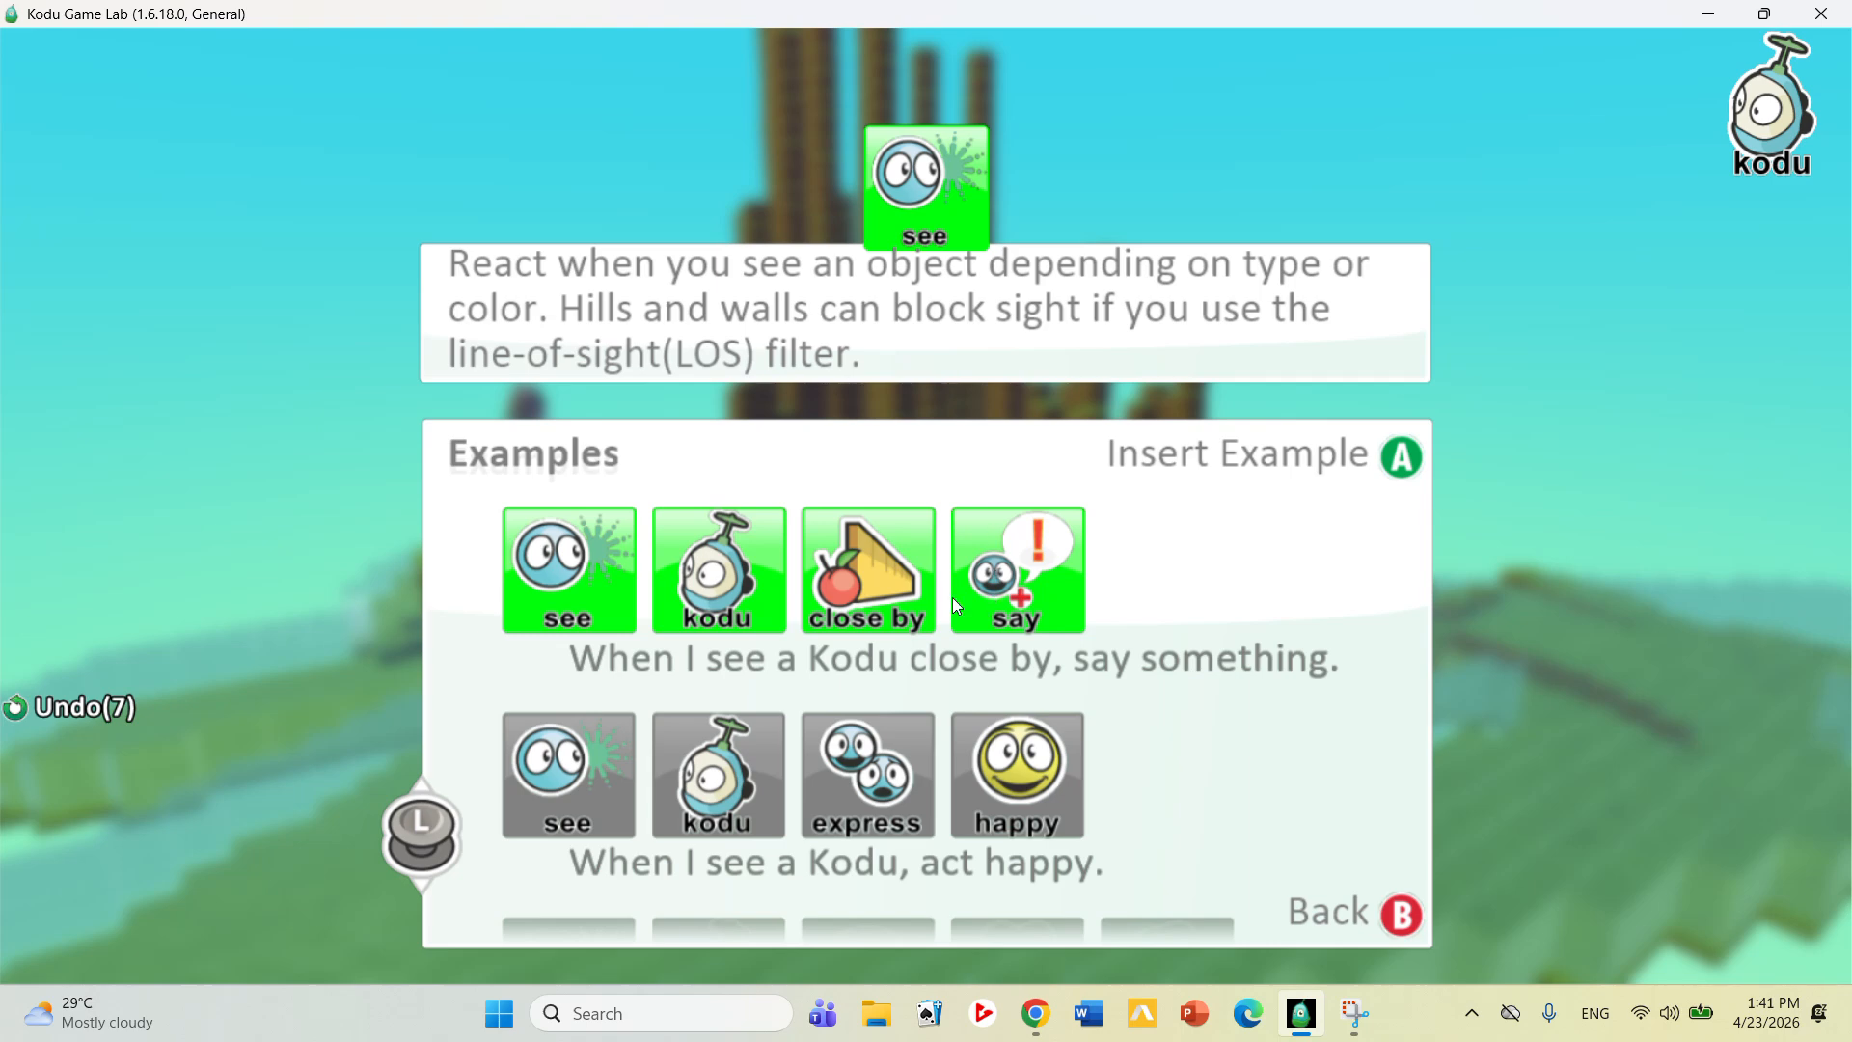
{"action": "scroll", "coordinate": [952, 598], "scroll_direction": "down", "scroll_amount": 2}
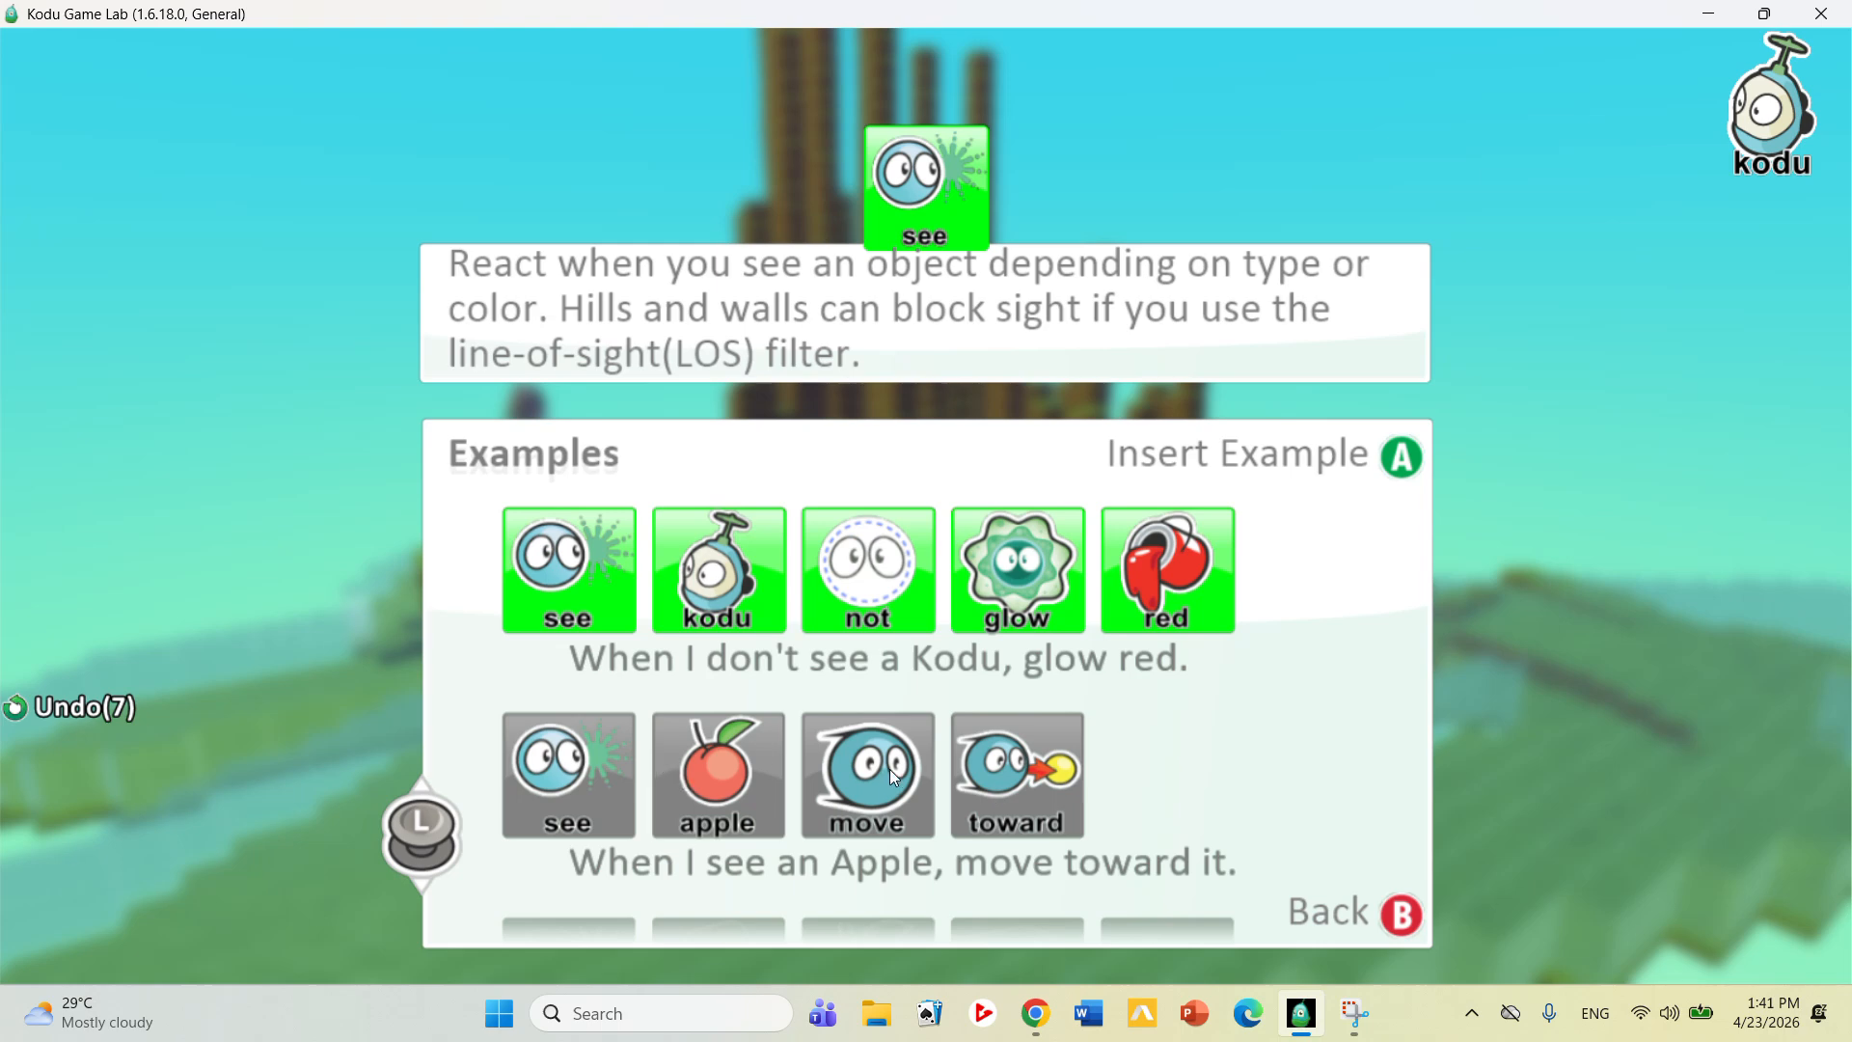
{"action": "scroll", "coordinate": [652, 754], "scroll_direction": "down", "scroll_amount": 1}
{"action": "scroll", "coordinate": [797, 697], "scroll_direction": "down", "scroll_amount": 1}
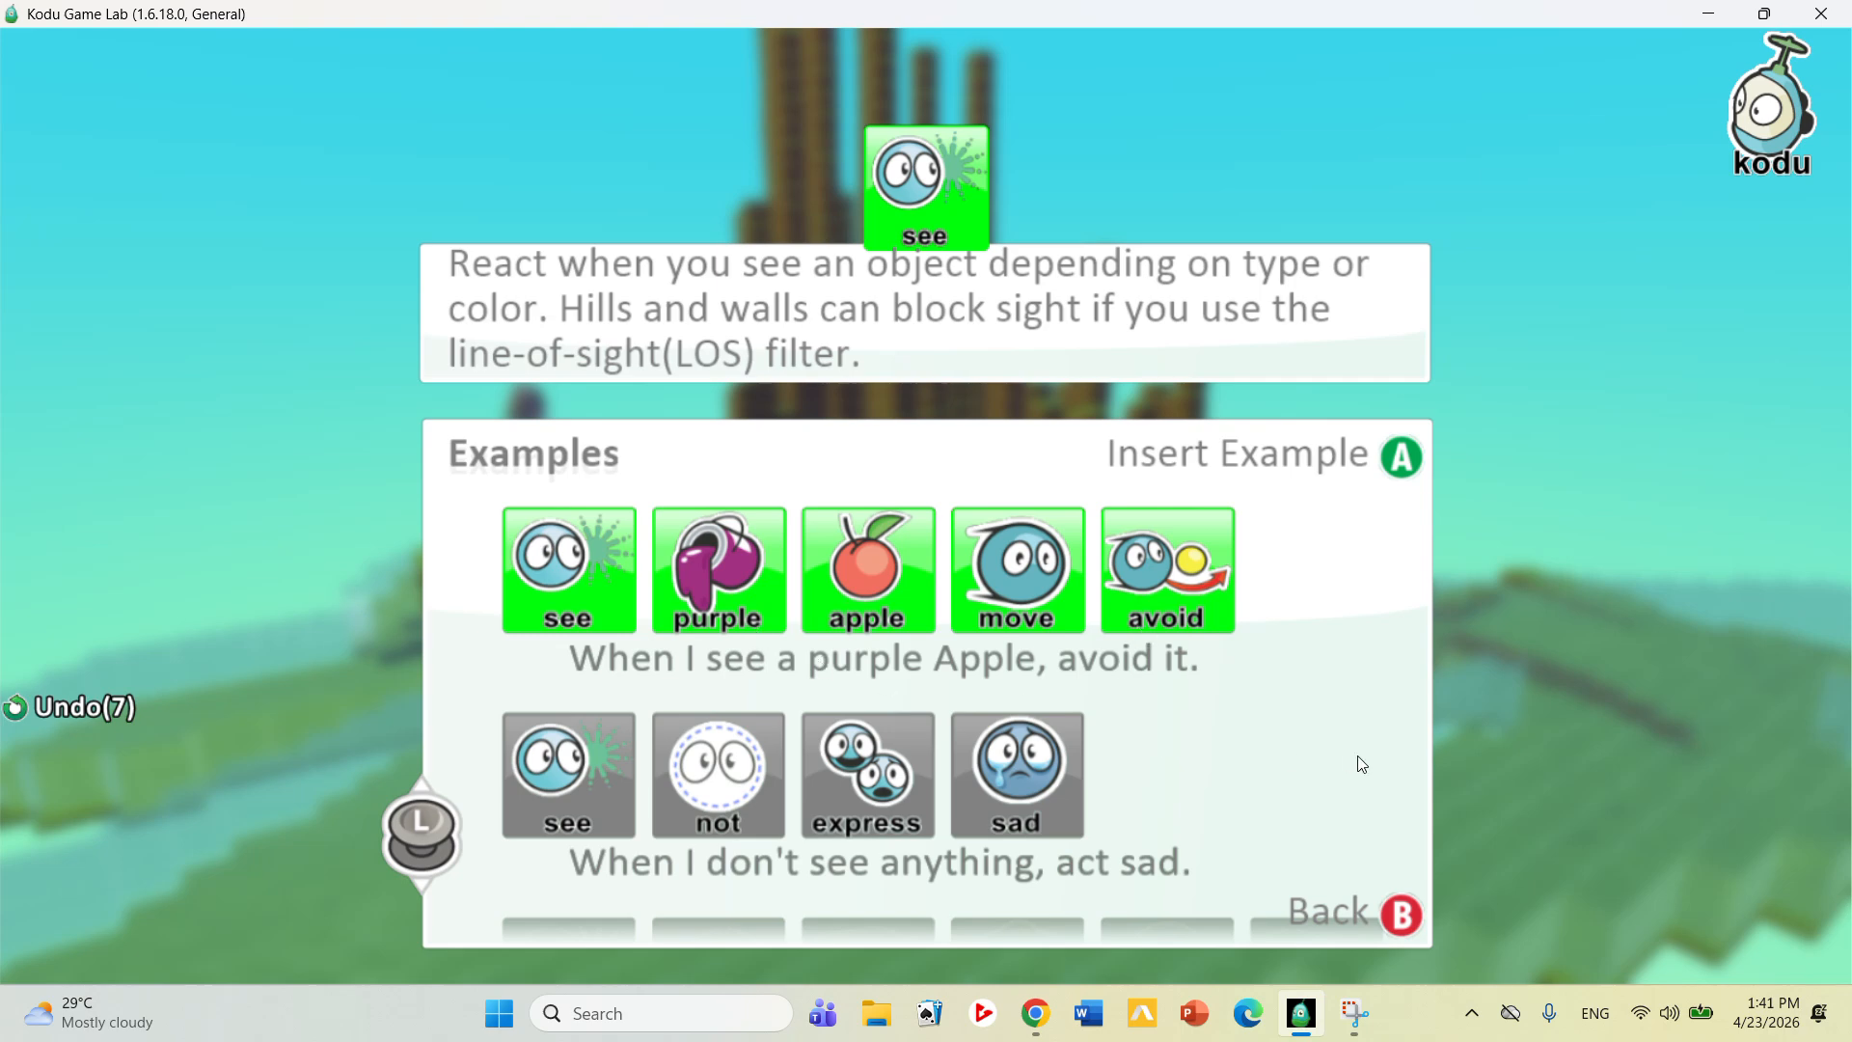
{"action": "scroll", "coordinate": [1361, 764], "scroll_direction": "down", "scroll_amount": 1}
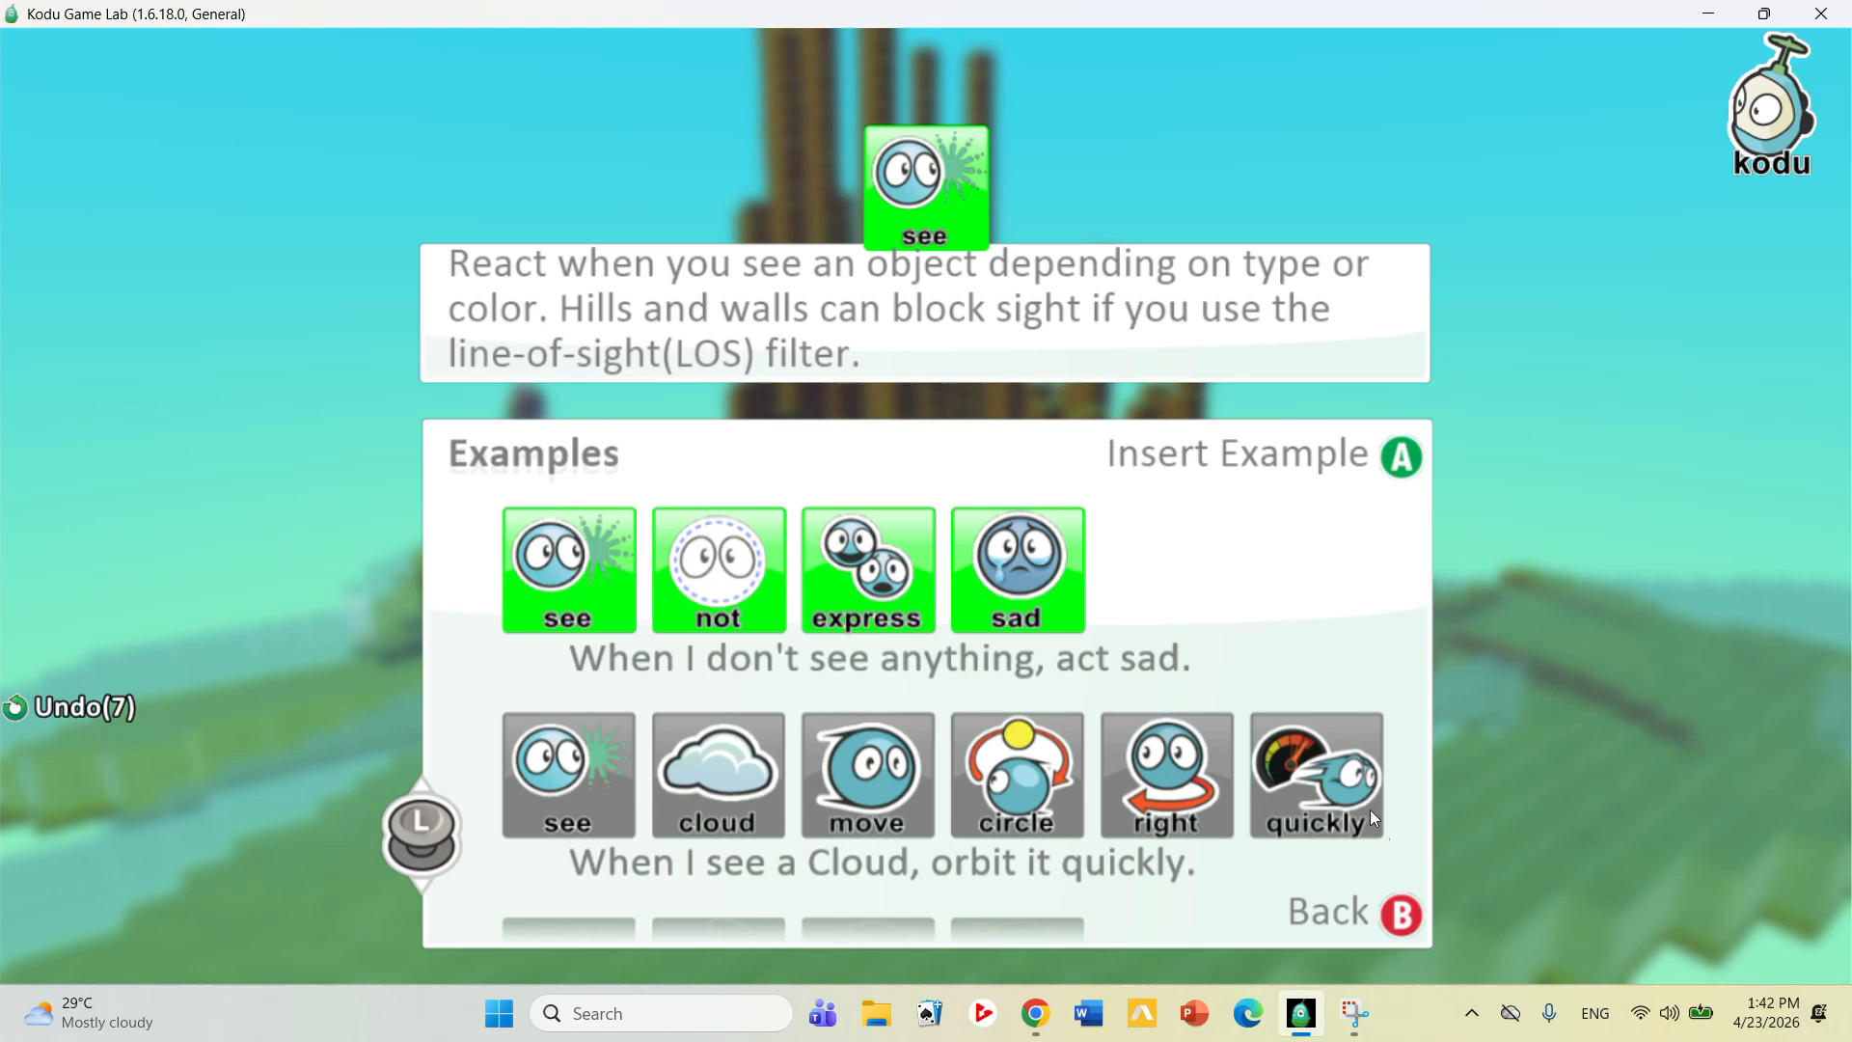
{"action": "scroll", "coordinate": [1365, 801], "scroll_direction": "down", "scroll_amount": 1}
{"action": "scroll", "coordinate": [1385, 840], "scroll_direction": "down", "scroll_amount": 1}
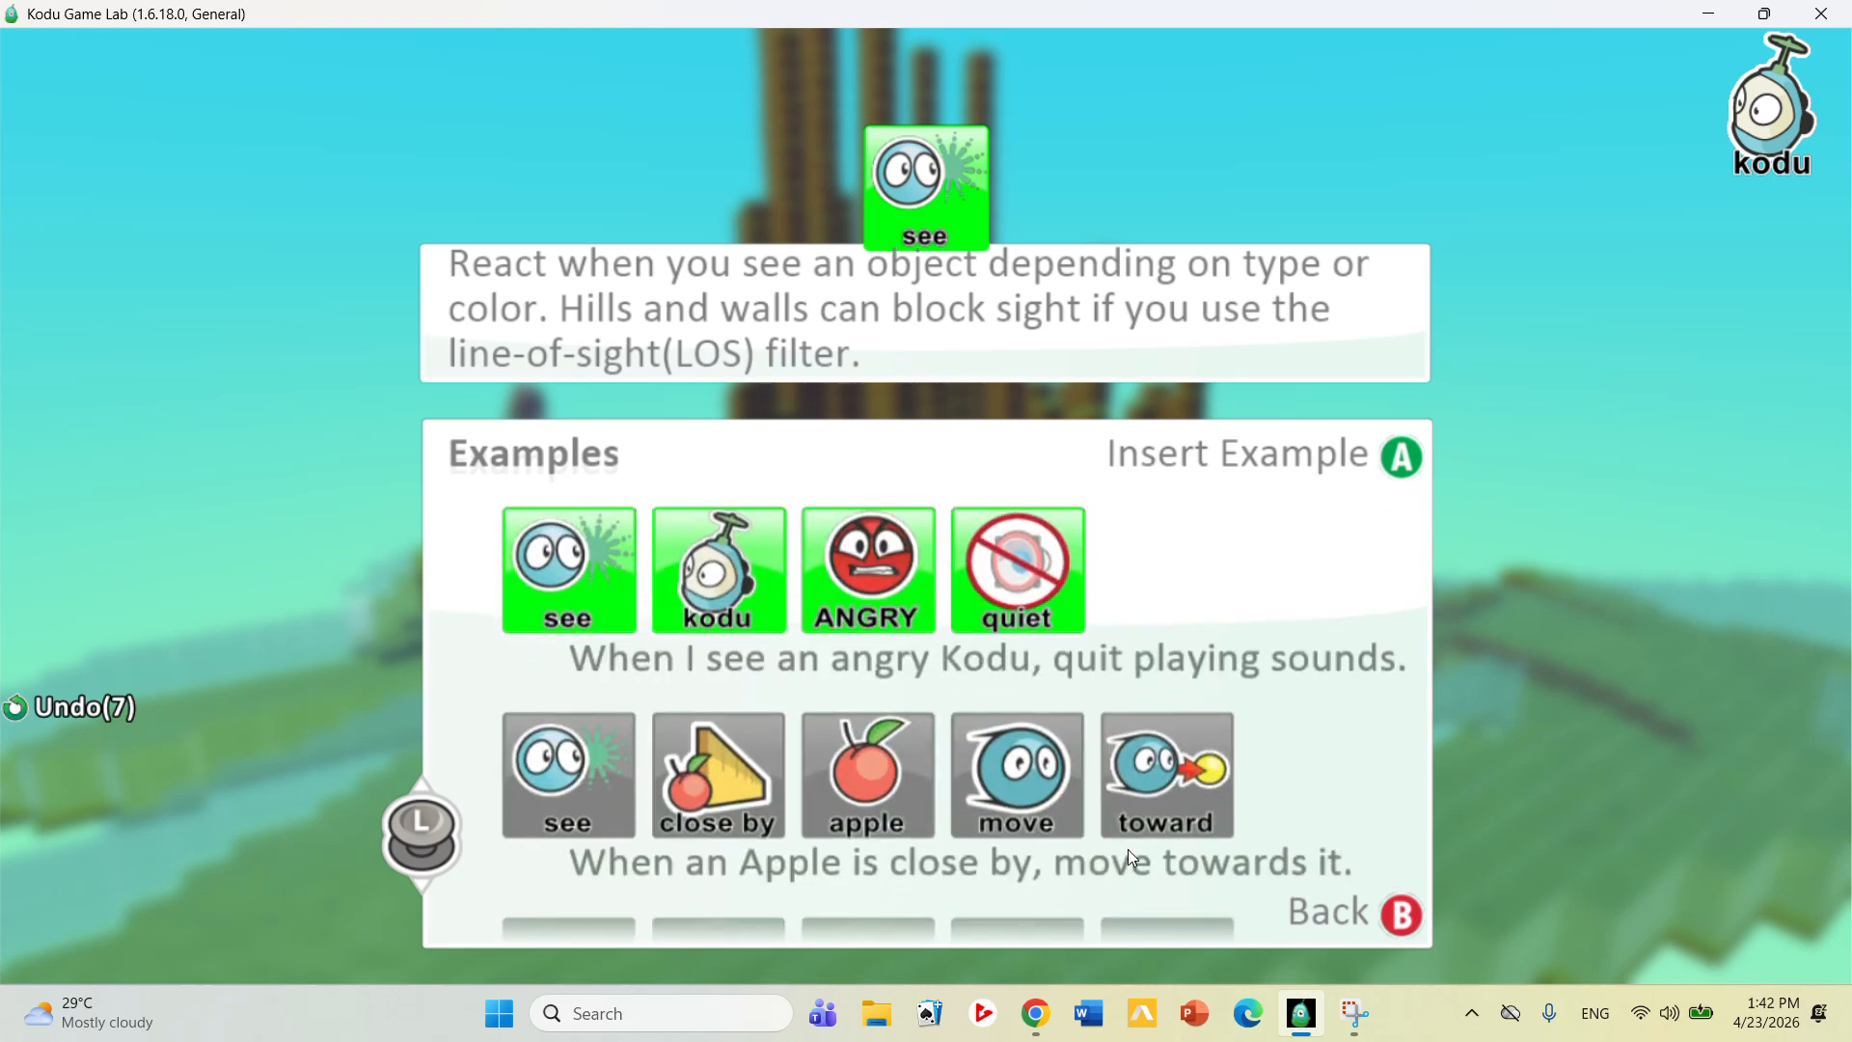
{"action": "scroll", "coordinate": [847, 871], "scroll_direction": "down", "scroll_amount": 1}
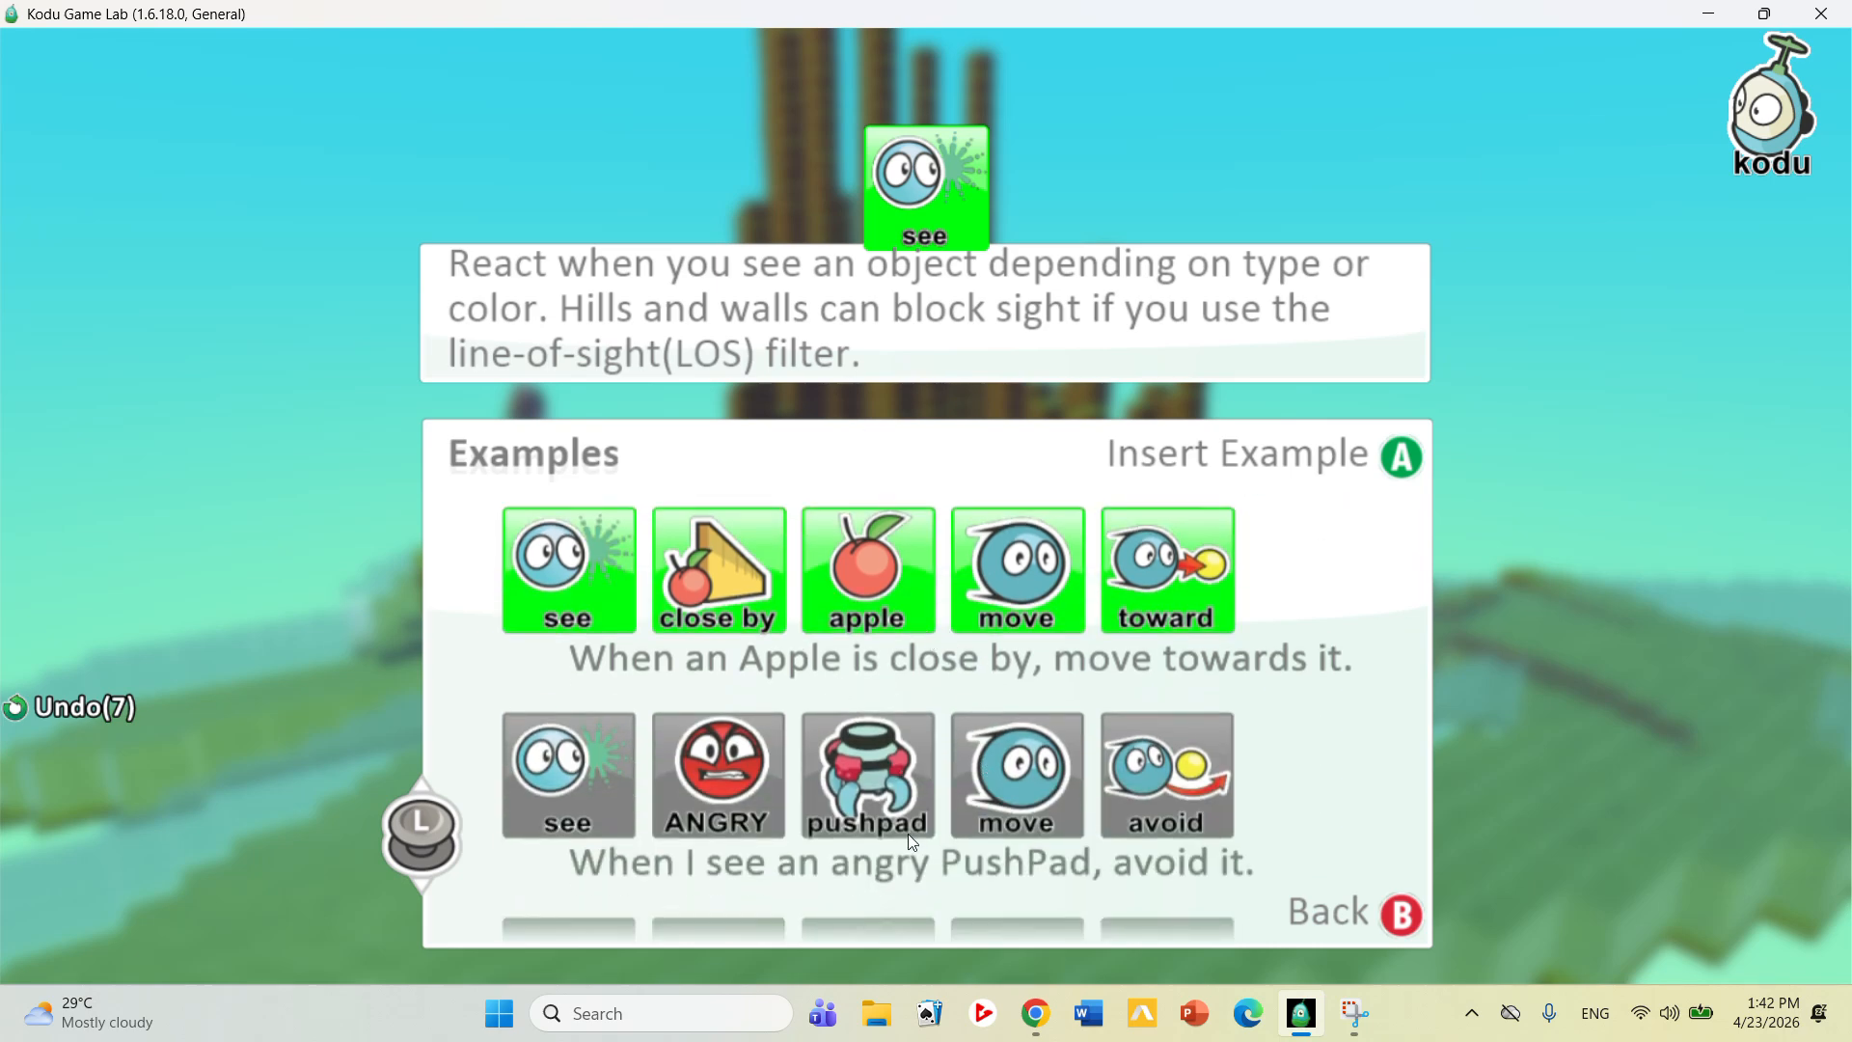
{"action": "scroll", "coordinate": [913, 842], "scroll_direction": "down", "scroll_amount": 1}
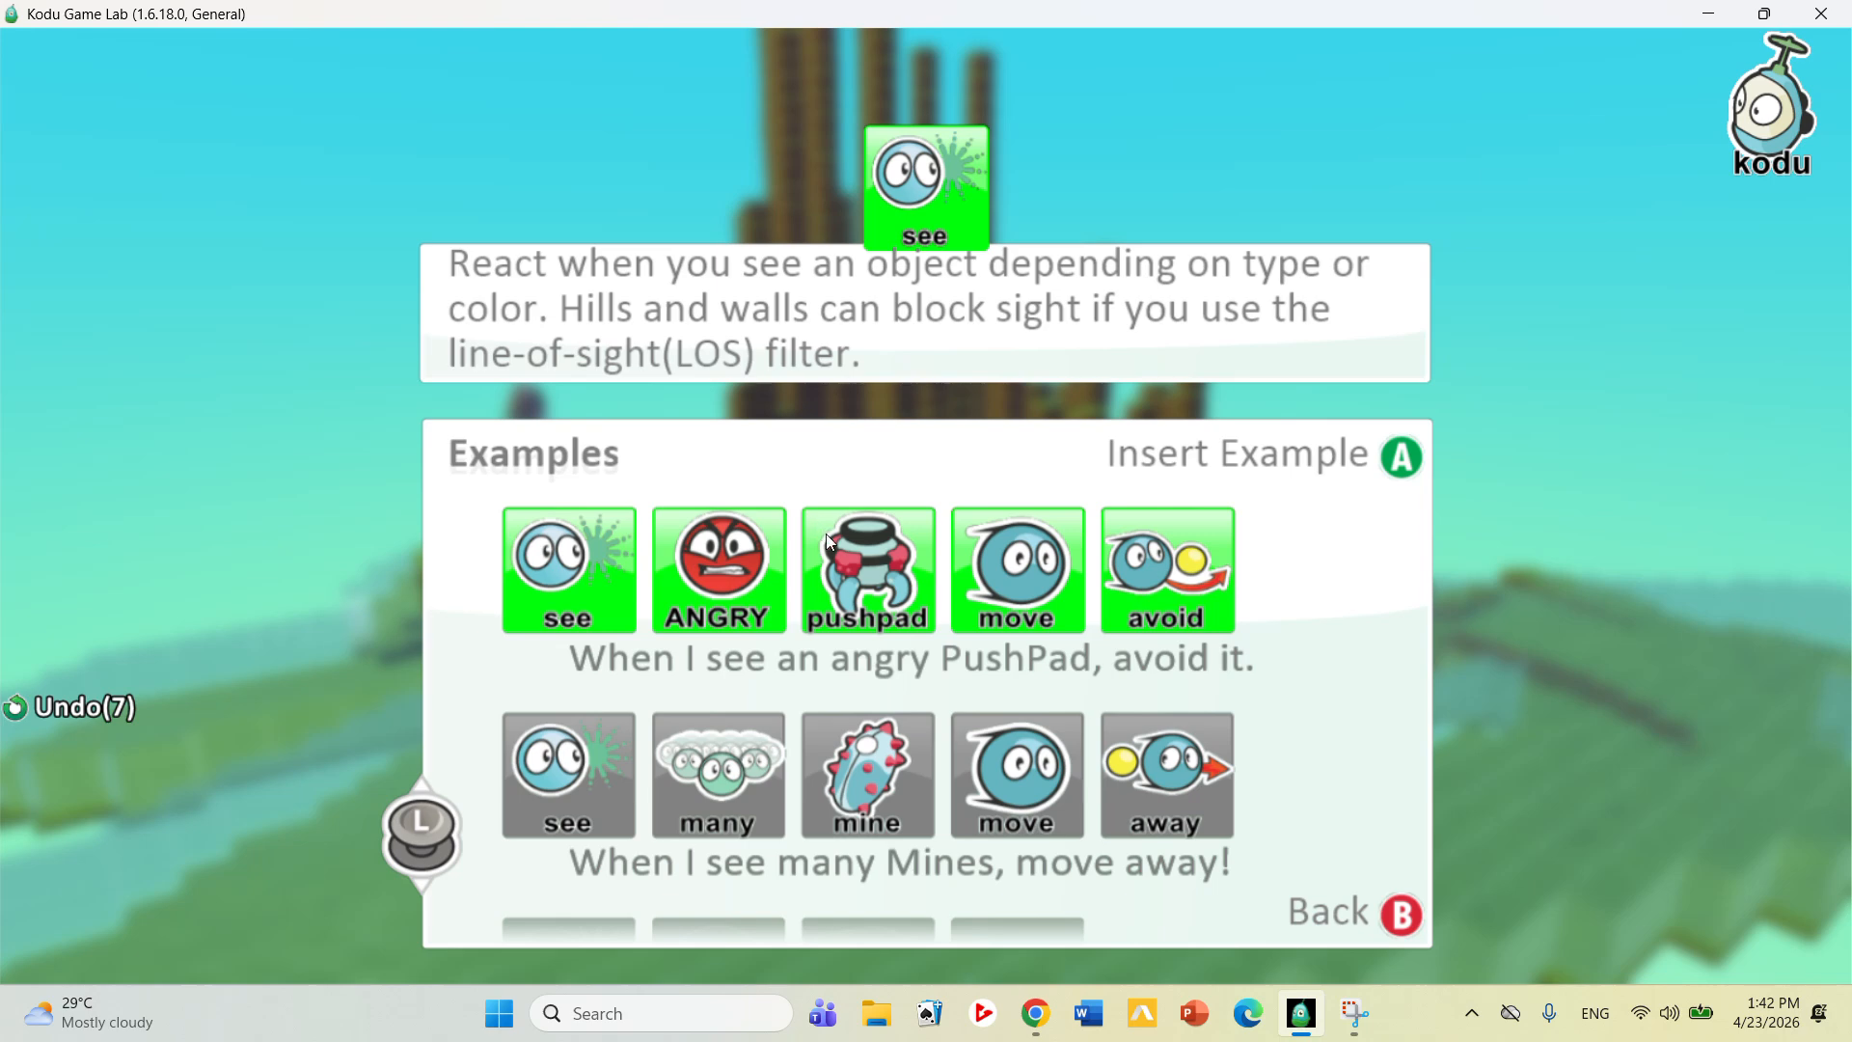
{"action": "scroll", "coordinate": [839, 700], "scroll_direction": "down", "scroll_amount": 1}
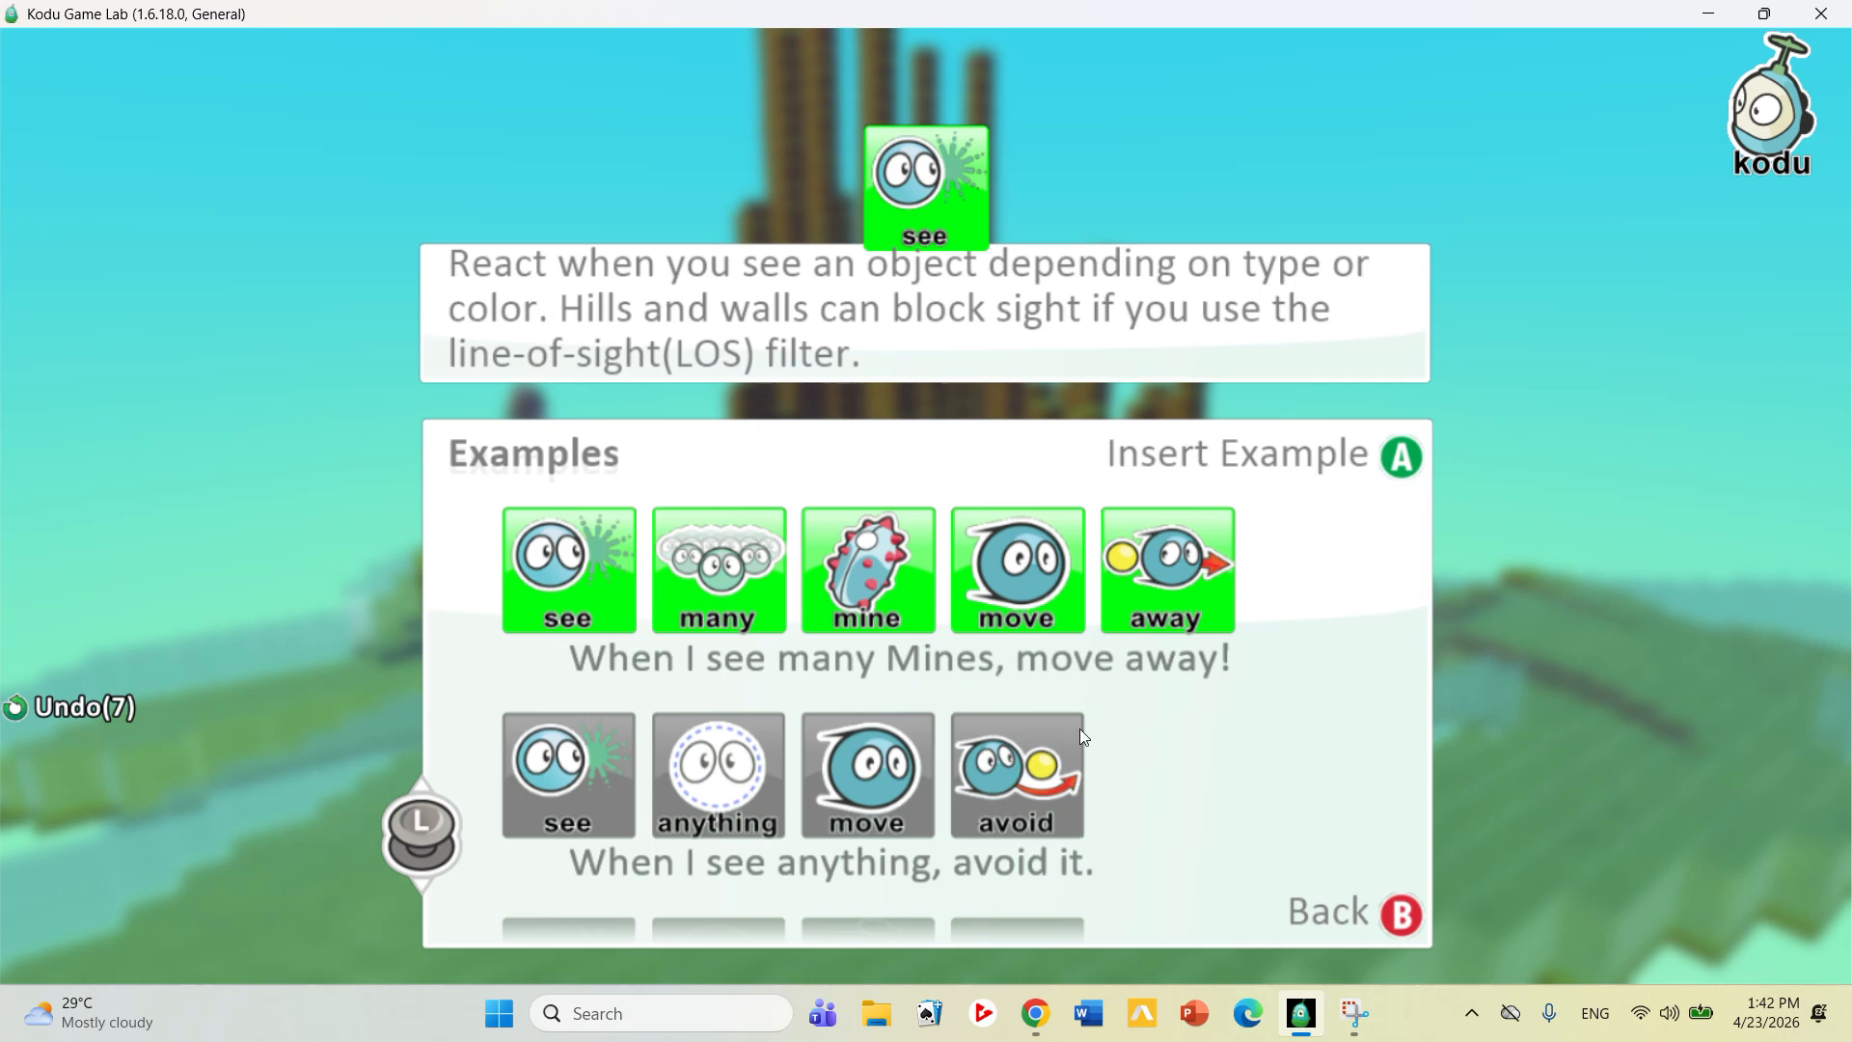
{"action": "left_click", "coordinate": [1349, 911]}
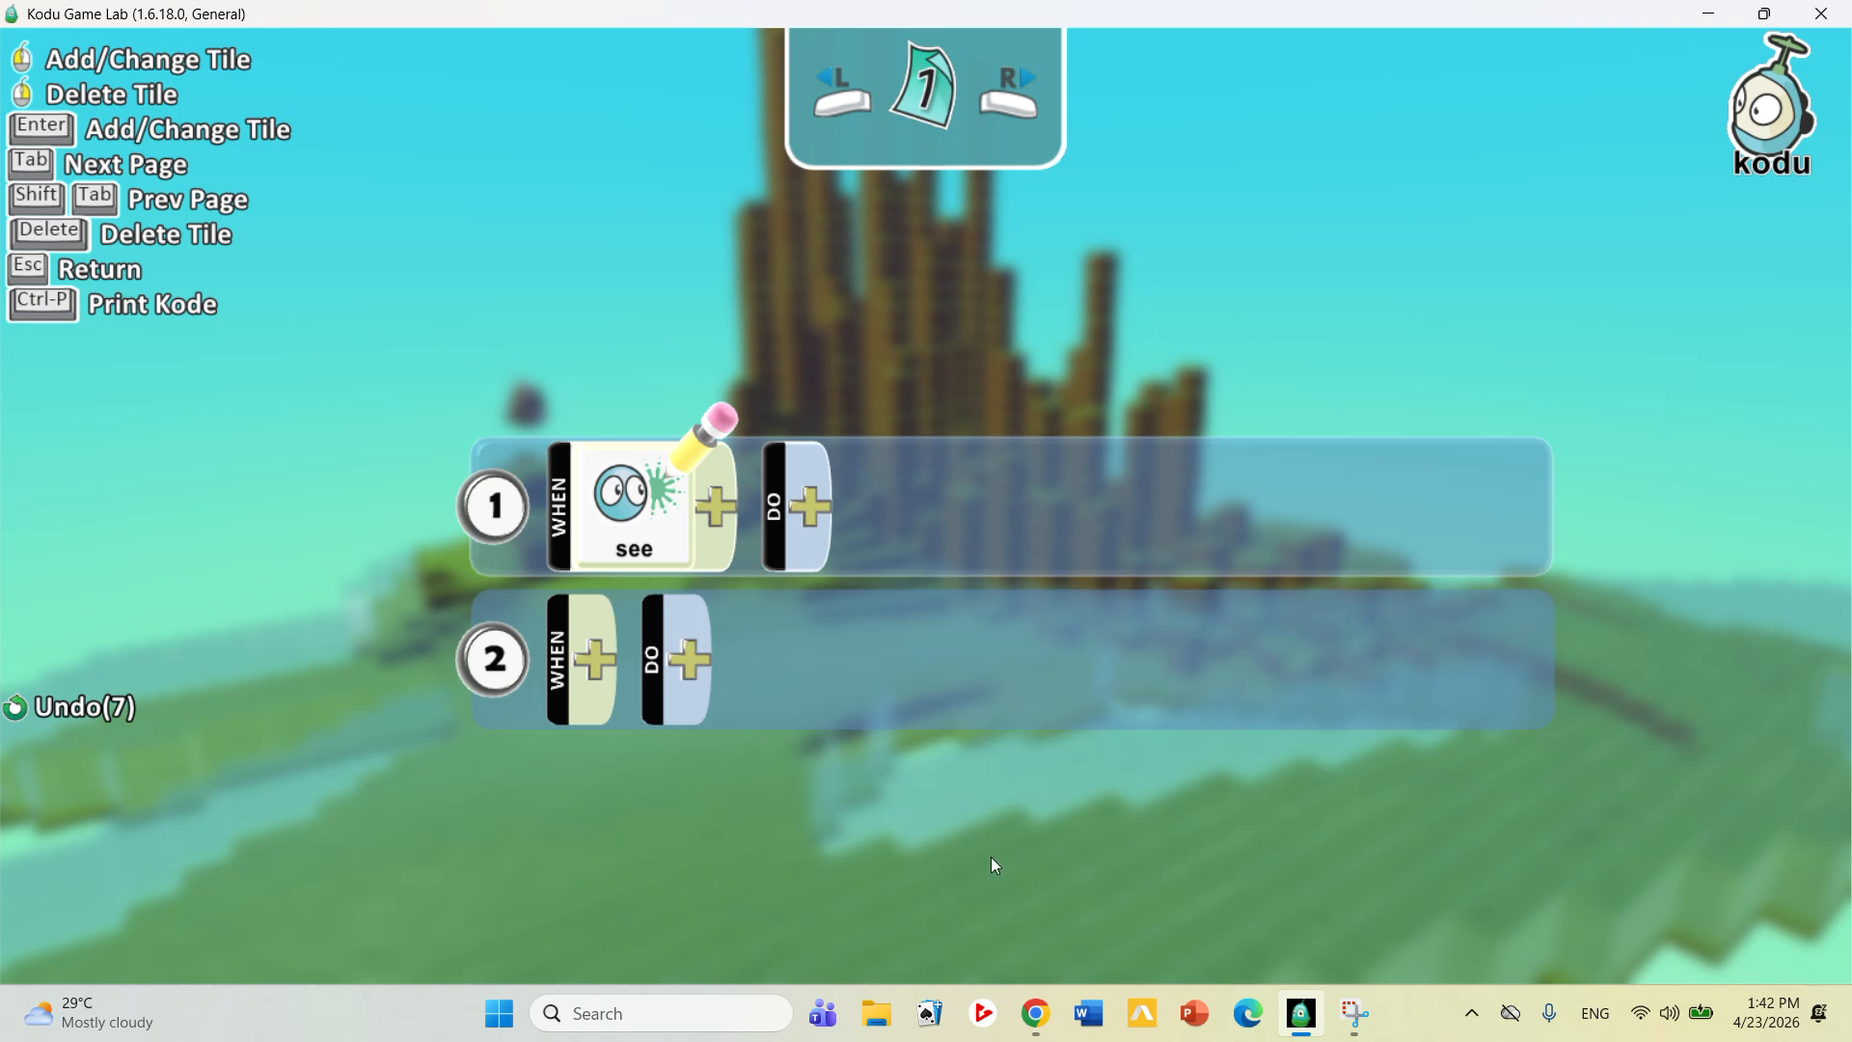
Cut the see tile from rule 1 of the Kodu's program
{"action": "right_click", "coordinate": [688, 542]}
{"action": "left_click", "coordinate": [739, 476]}
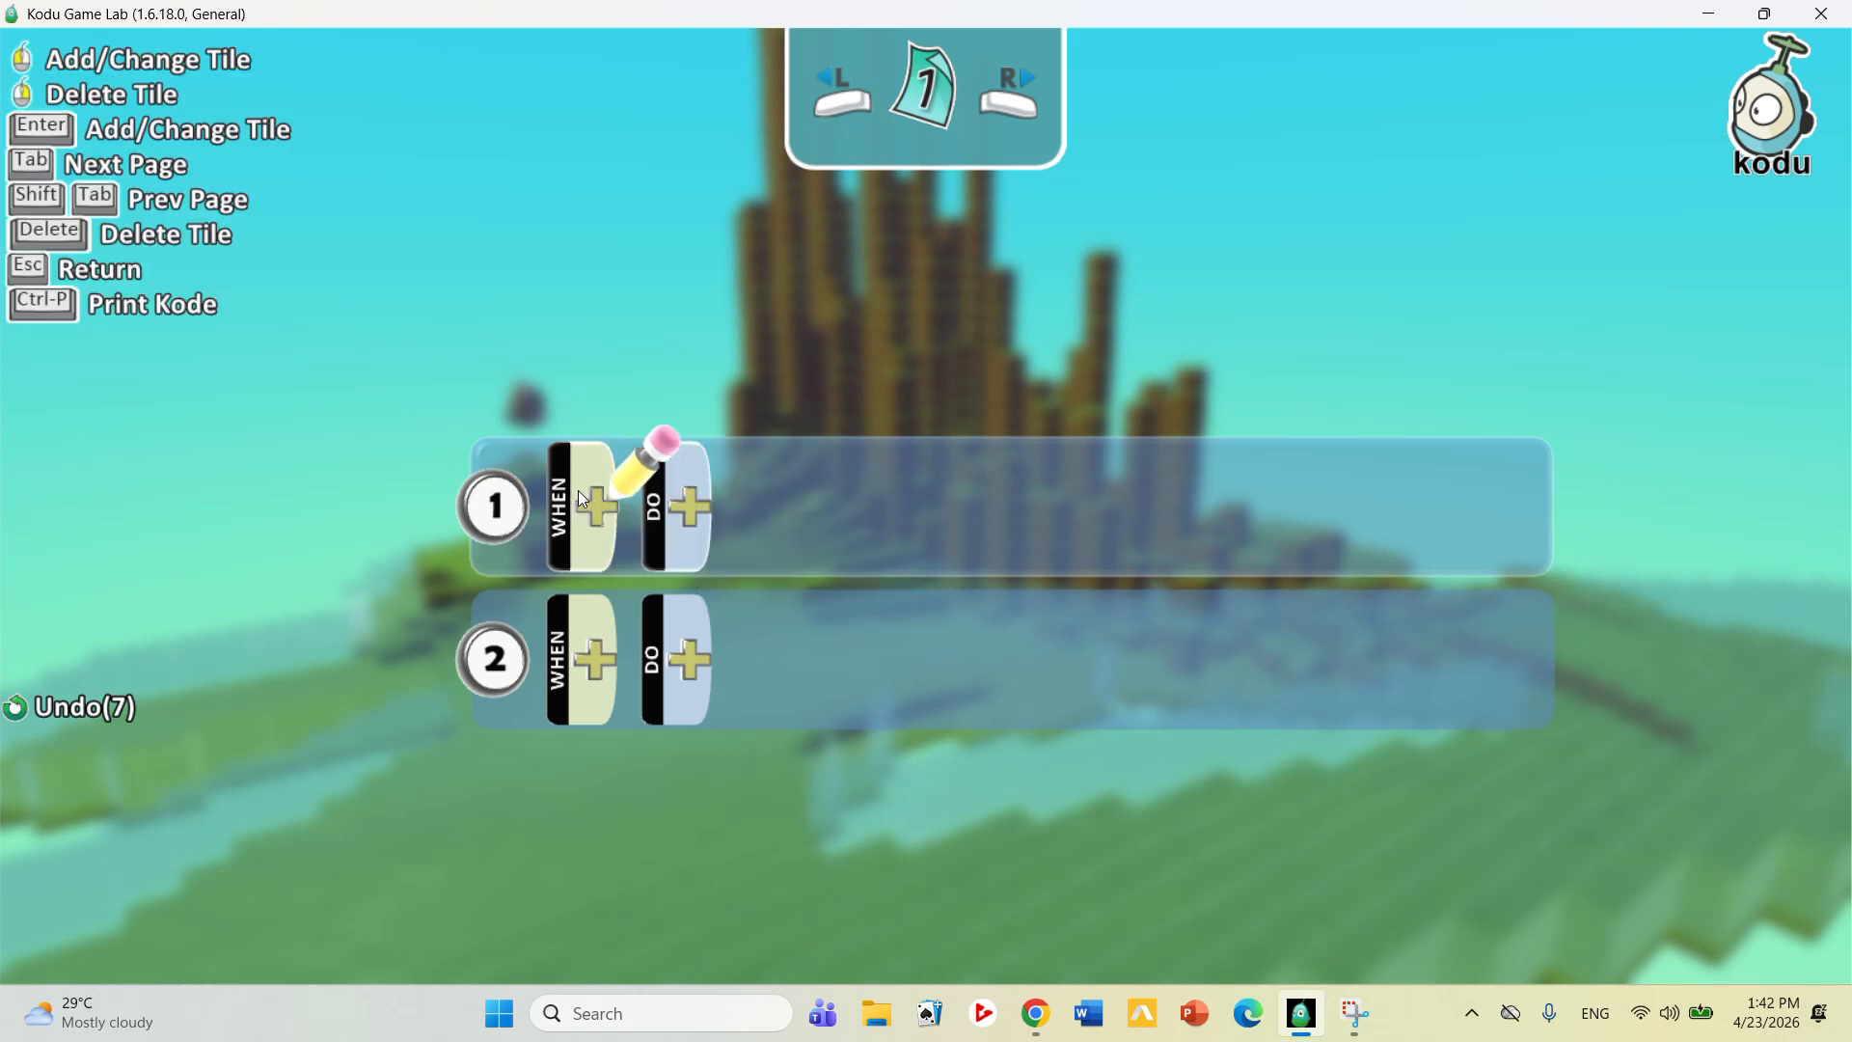
Reopen the Kodu's program and set the WHEN part of rule 1 to keyboard with WASD
{"action": "key", "text": "Escape"}
{"action": "right_click", "coordinate": [543, 381]}
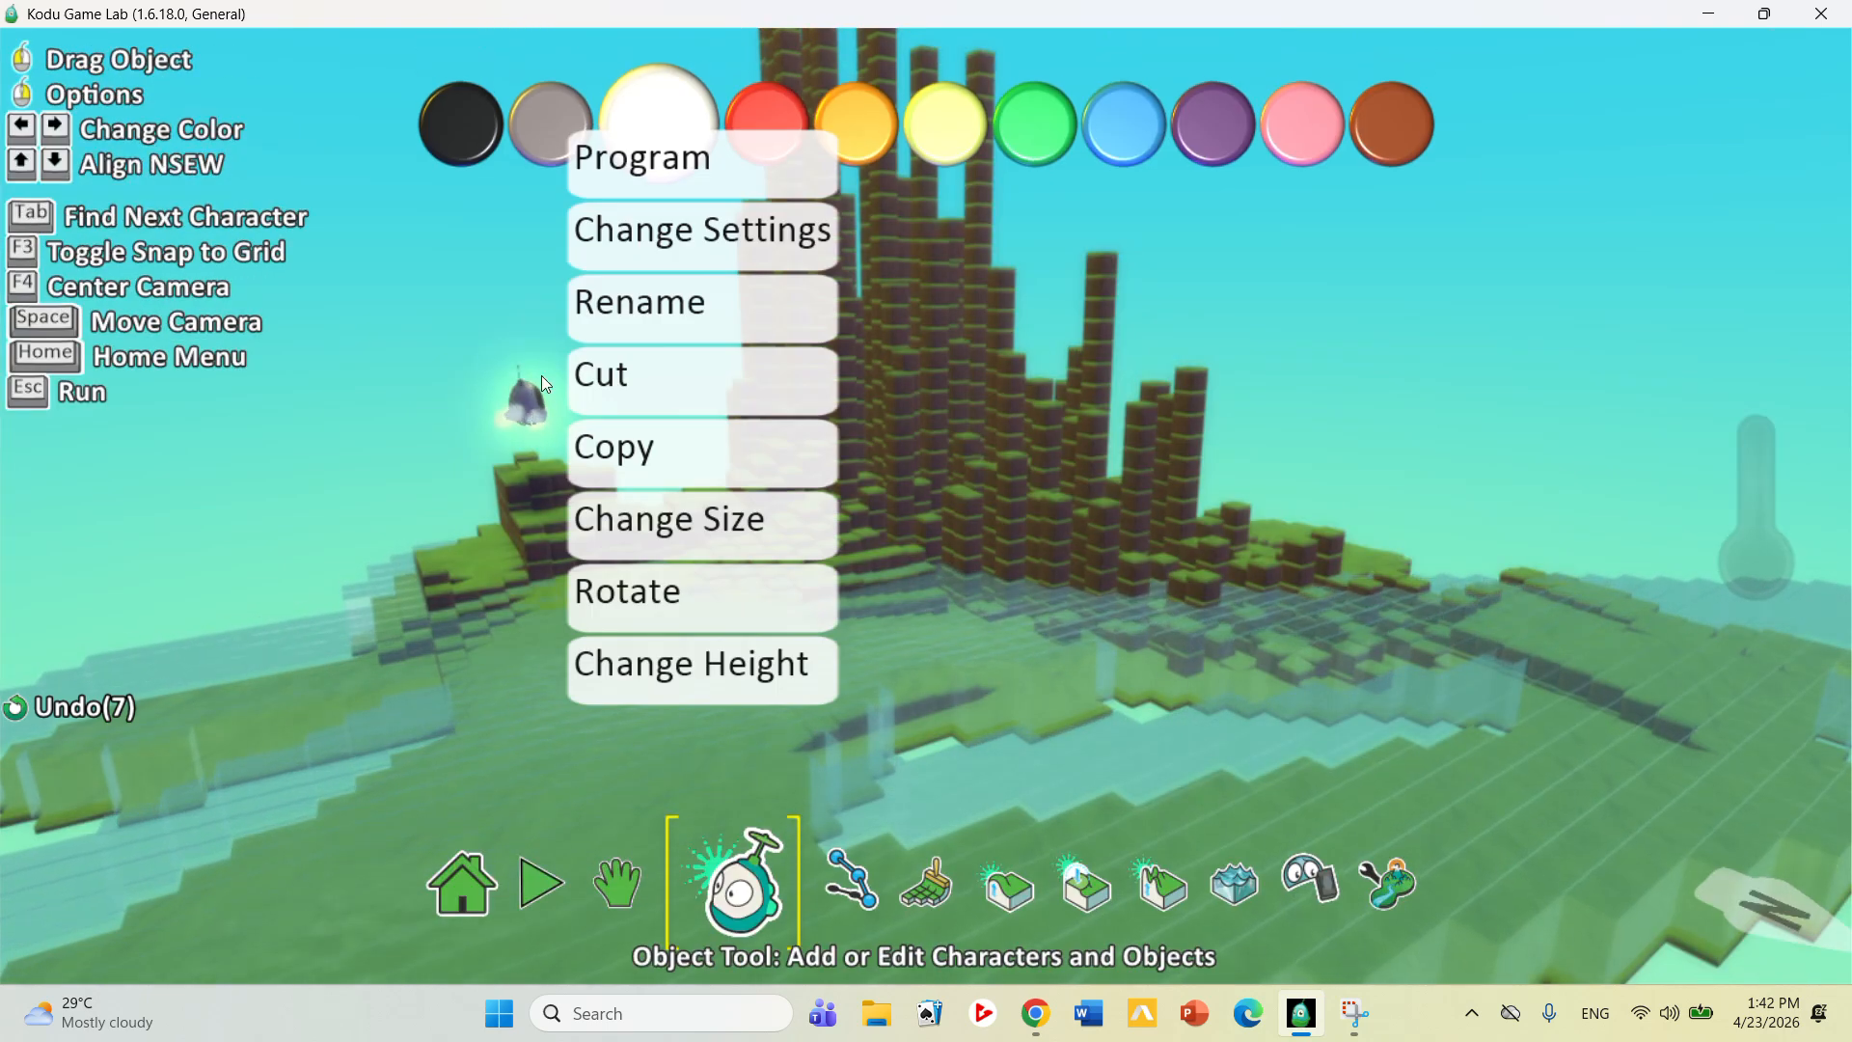
{"action": "left_click", "coordinate": [704, 192]}
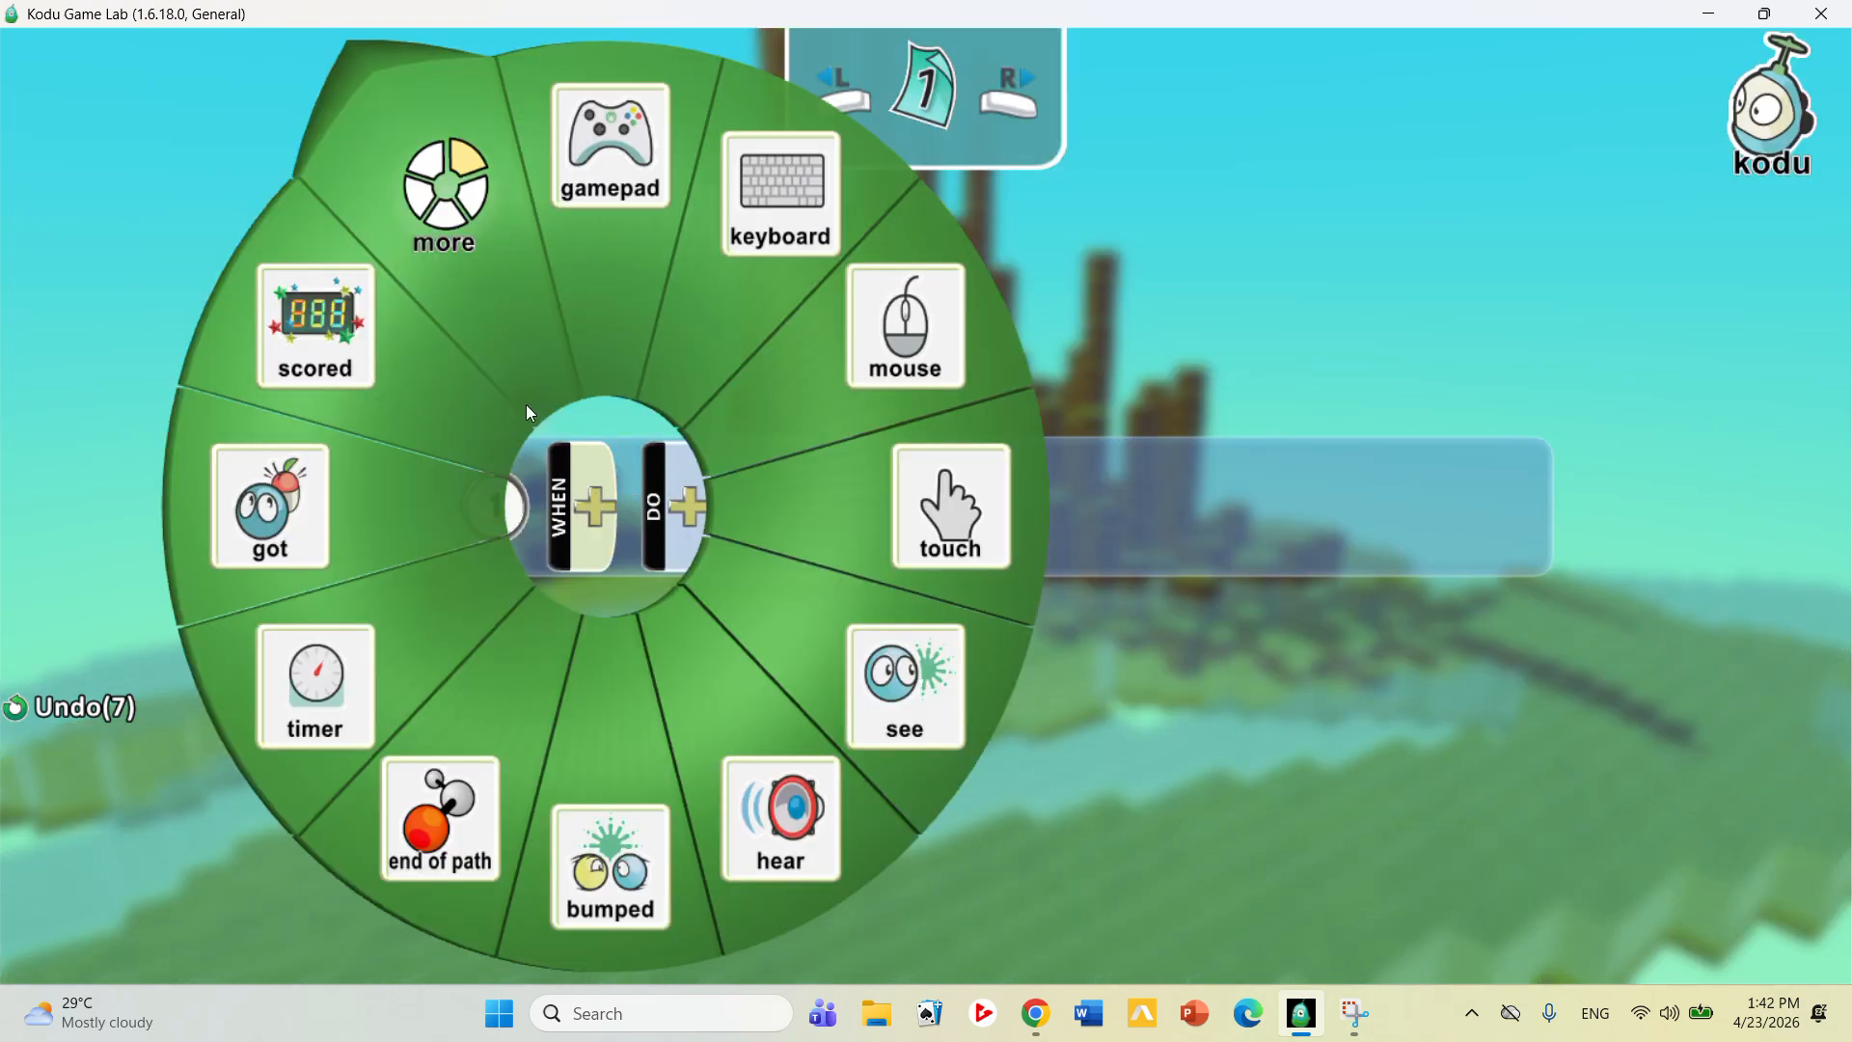
{"action": "left_click", "coordinate": [704, 266]}
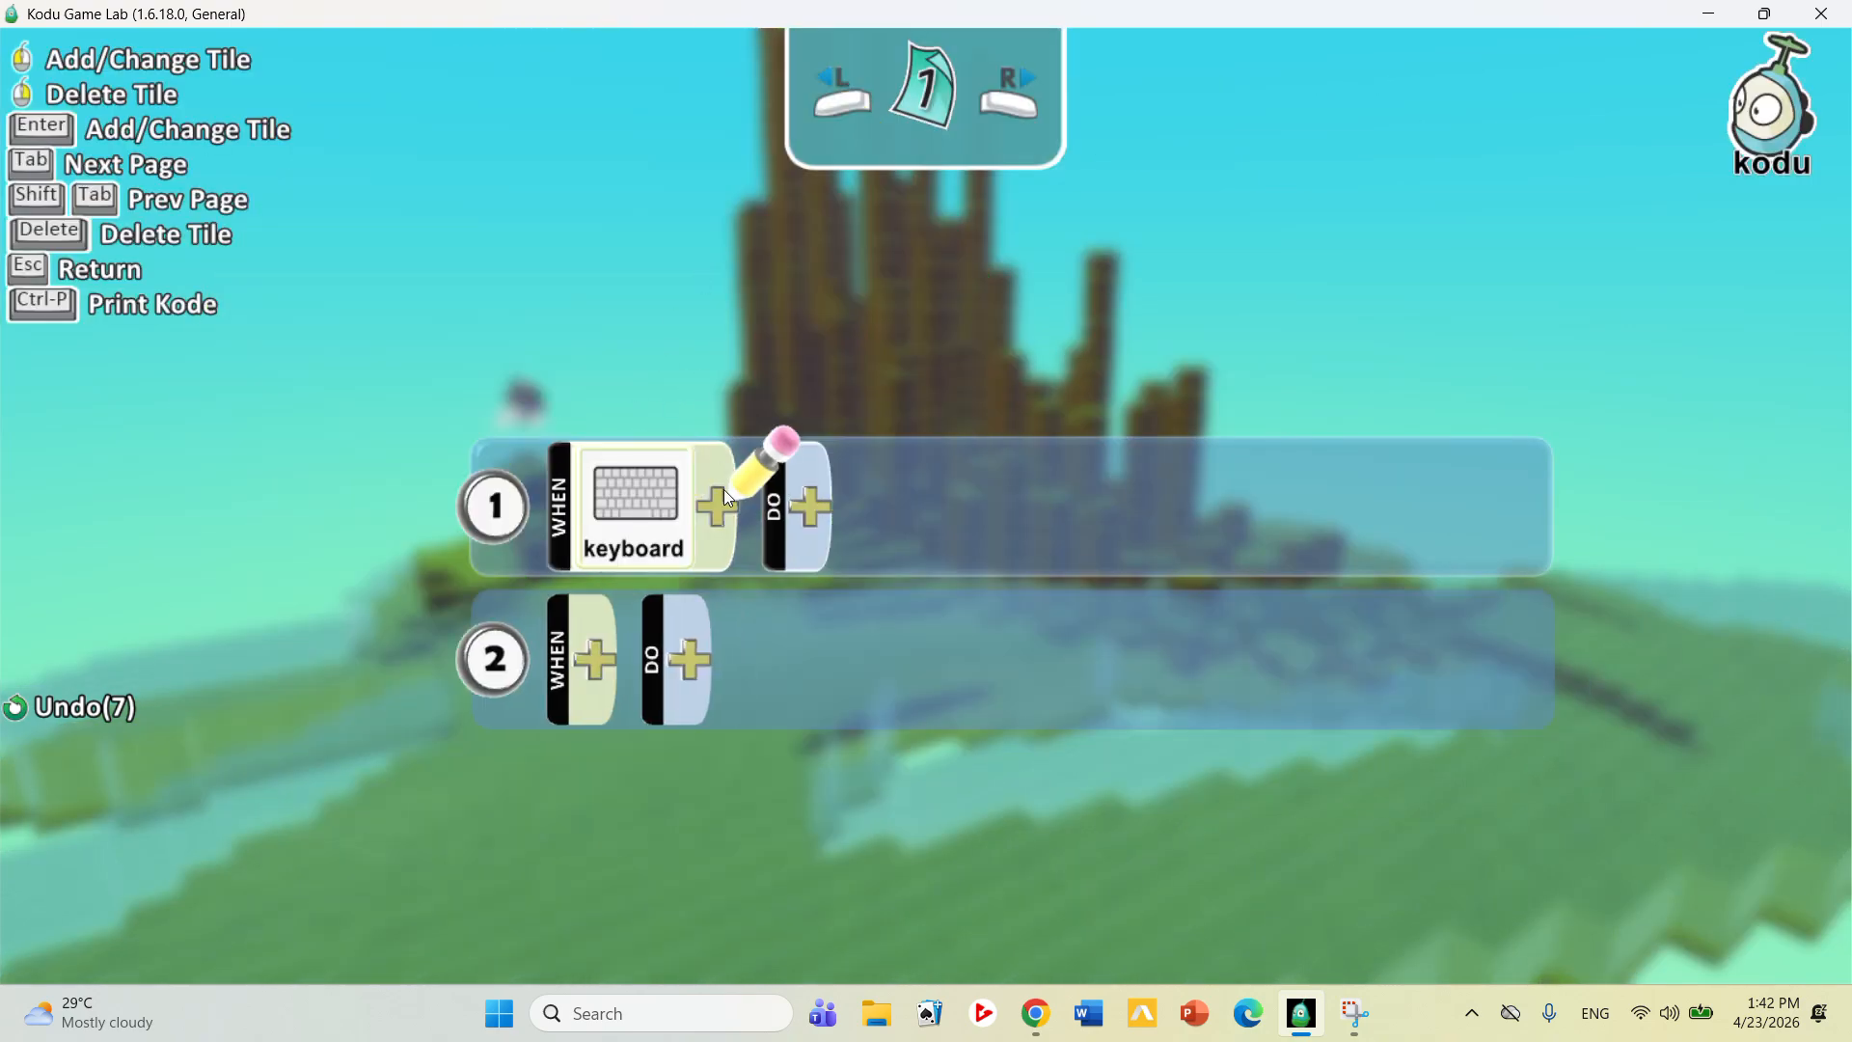
{"action": "left_click", "coordinate": [726, 489]}
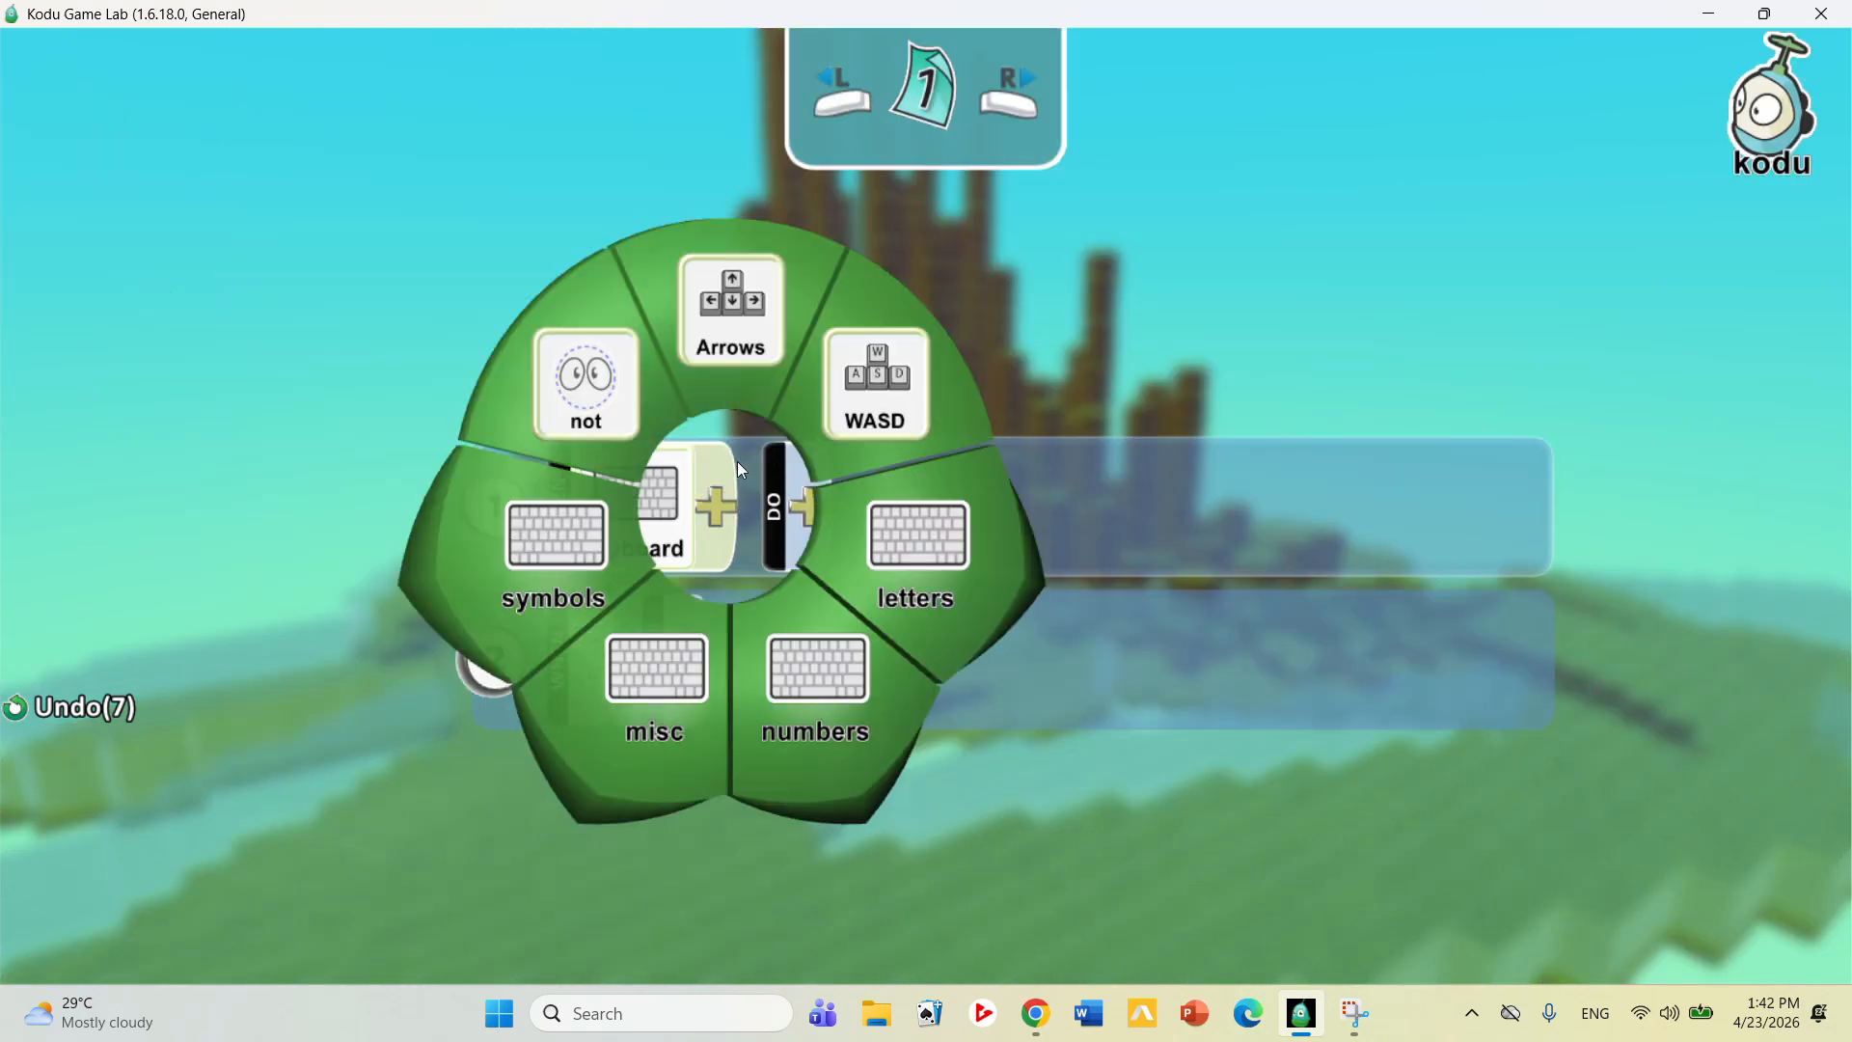
{"action": "left_click", "coordinate": [897, 393]}
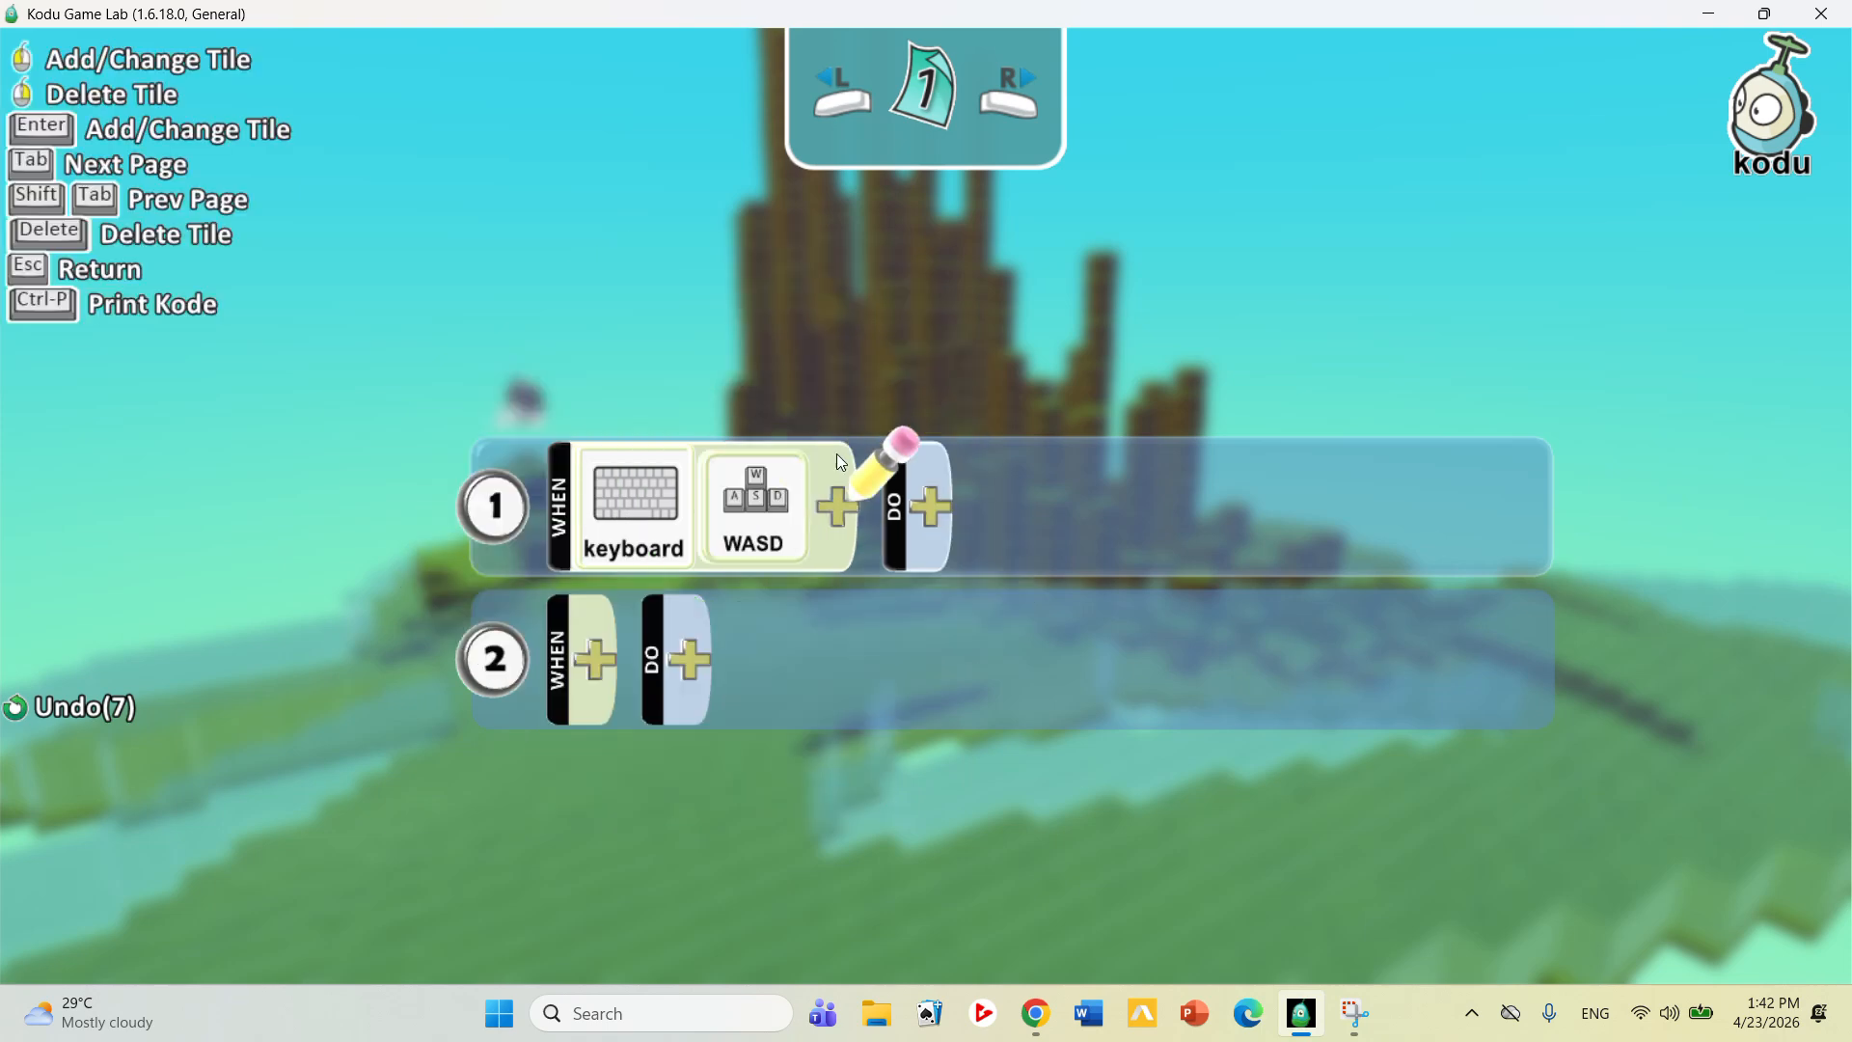
Set the DO part of rule 1 to move quickly, and return to the world
{"action": "left_click", "coordinate": [940, 501]}
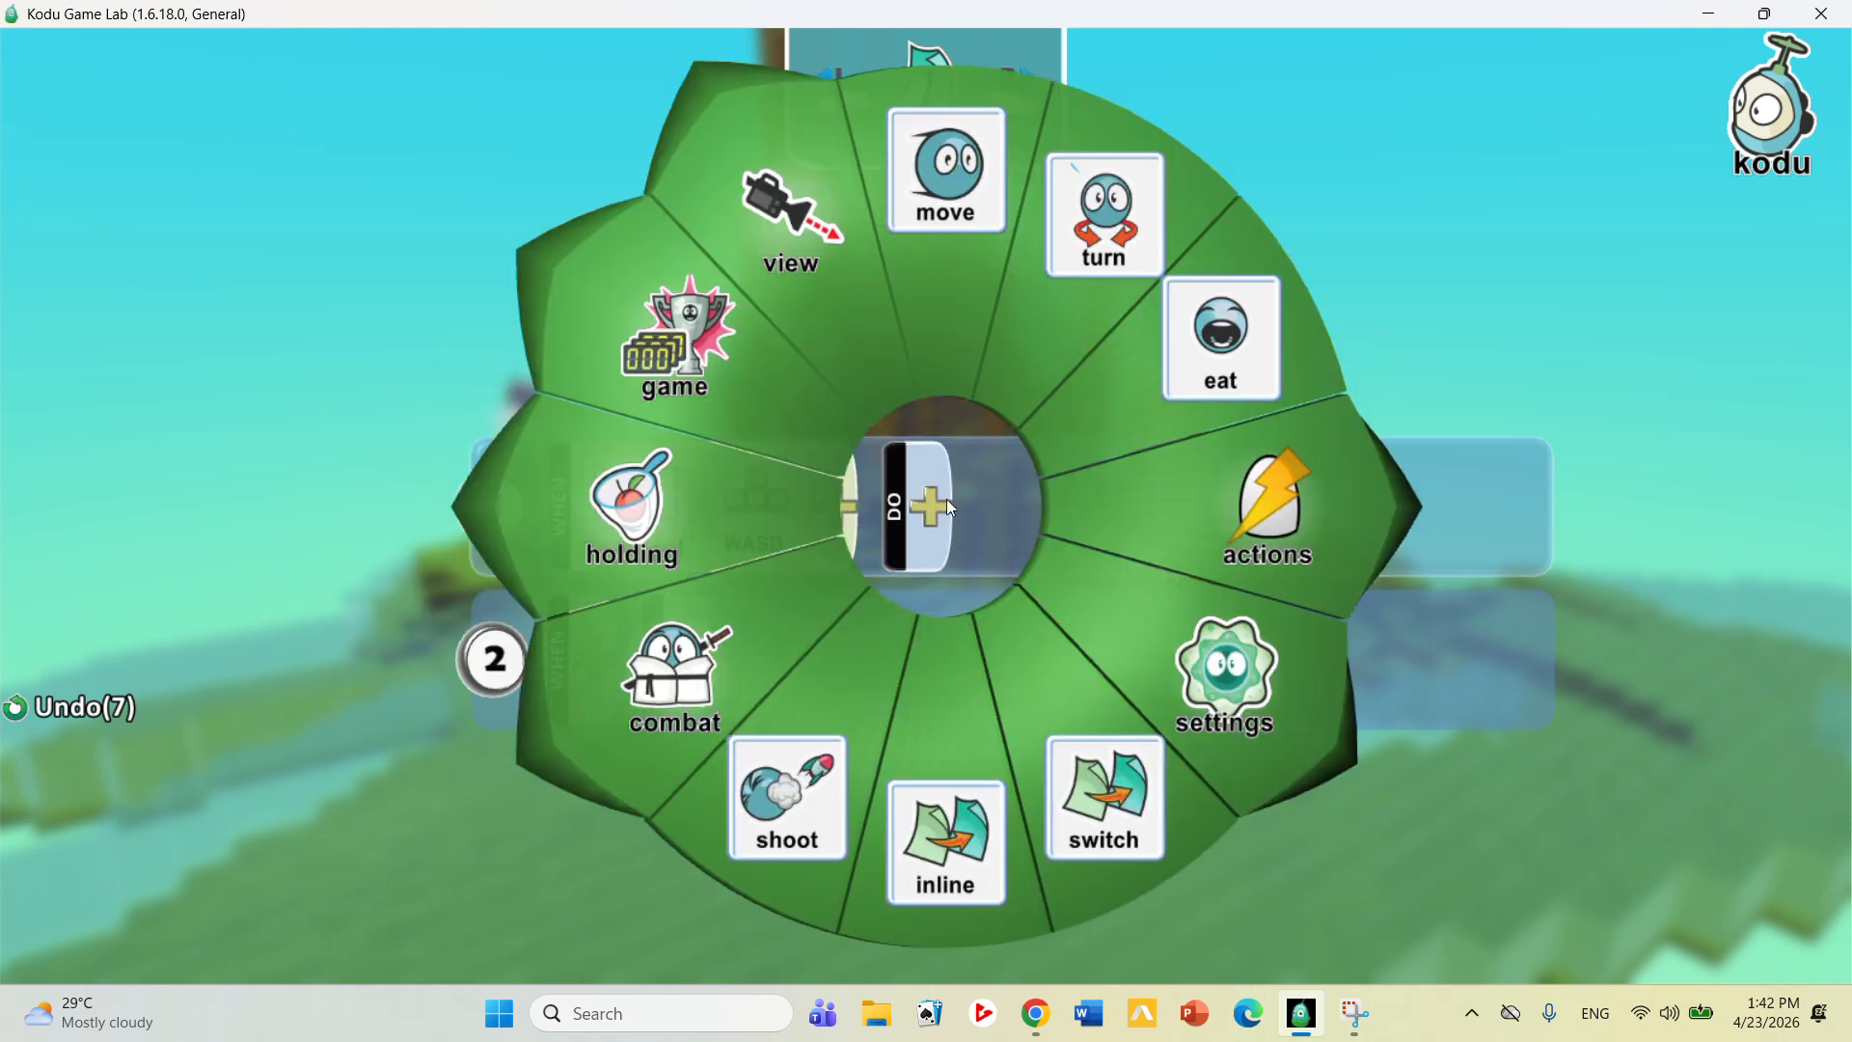
{"action": "left_click", "coordinate": [941, 162]}
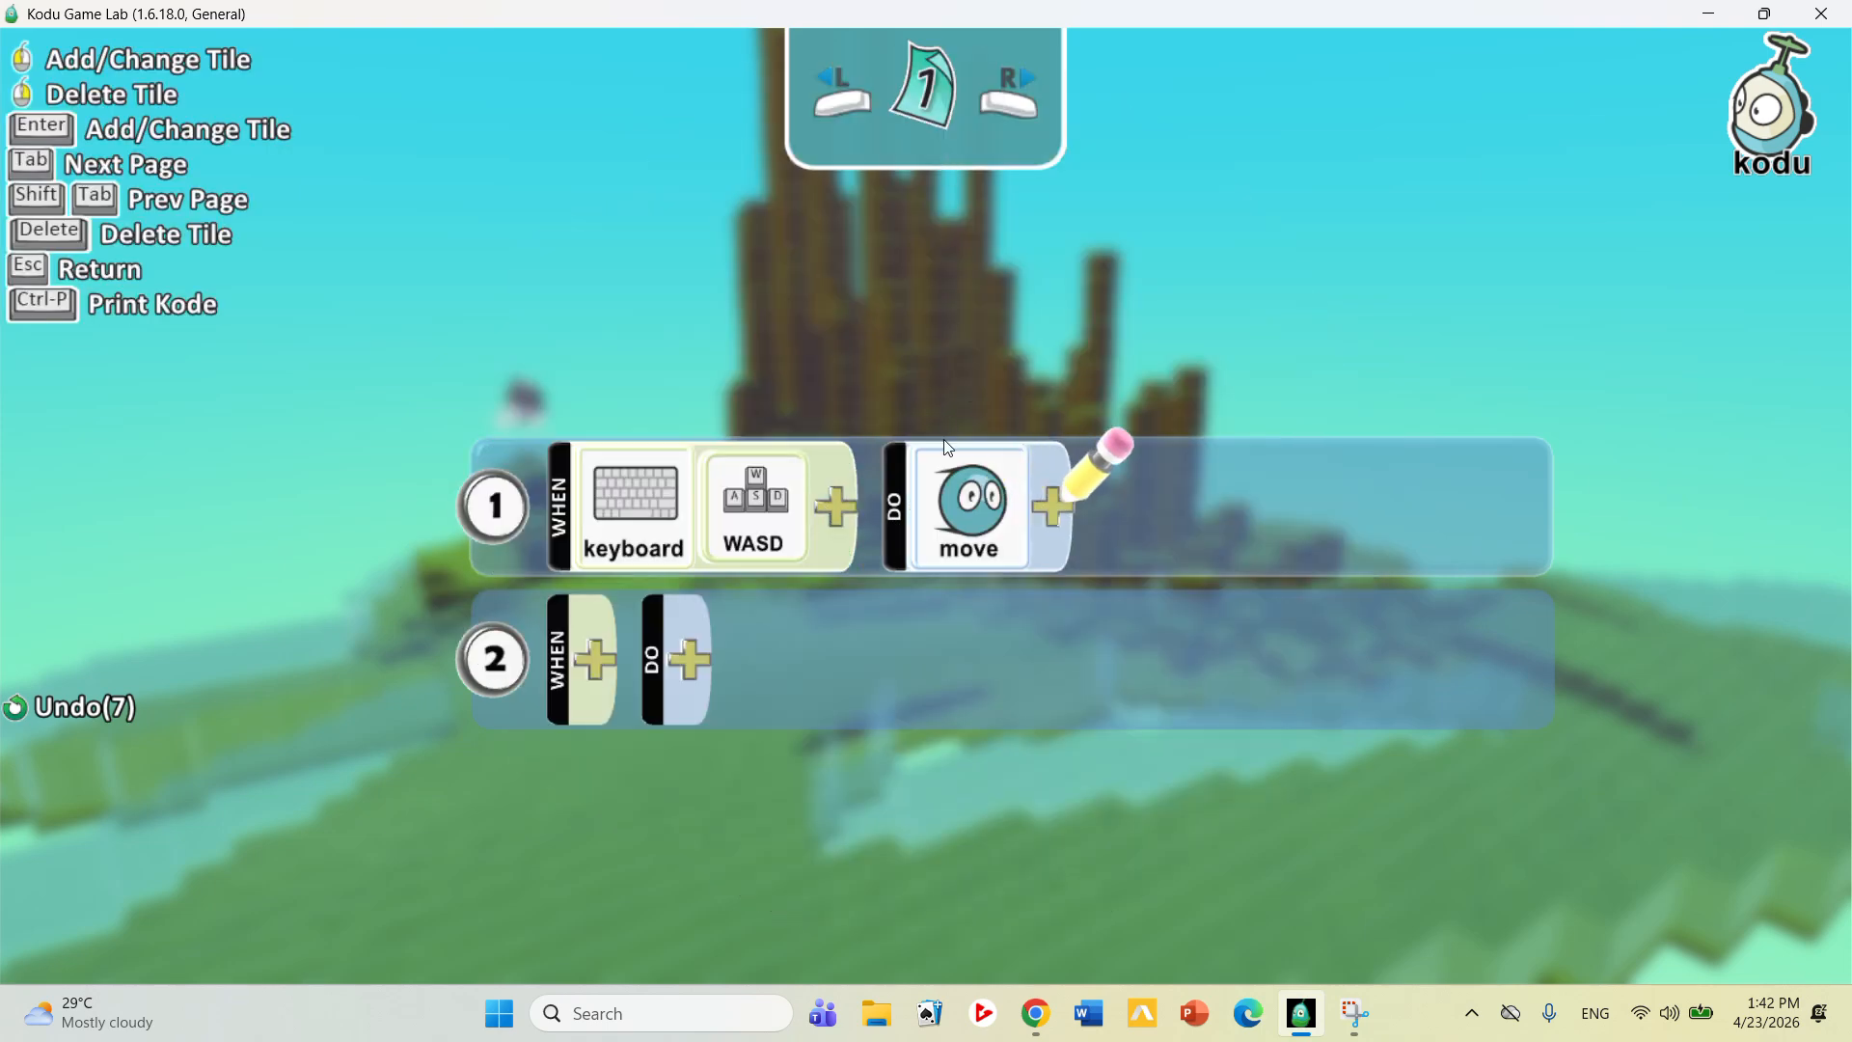
{"action": "left_click", "coordinate": [1065, 529]}
{"action": "left_click", "coordinate": [1214, 603]}
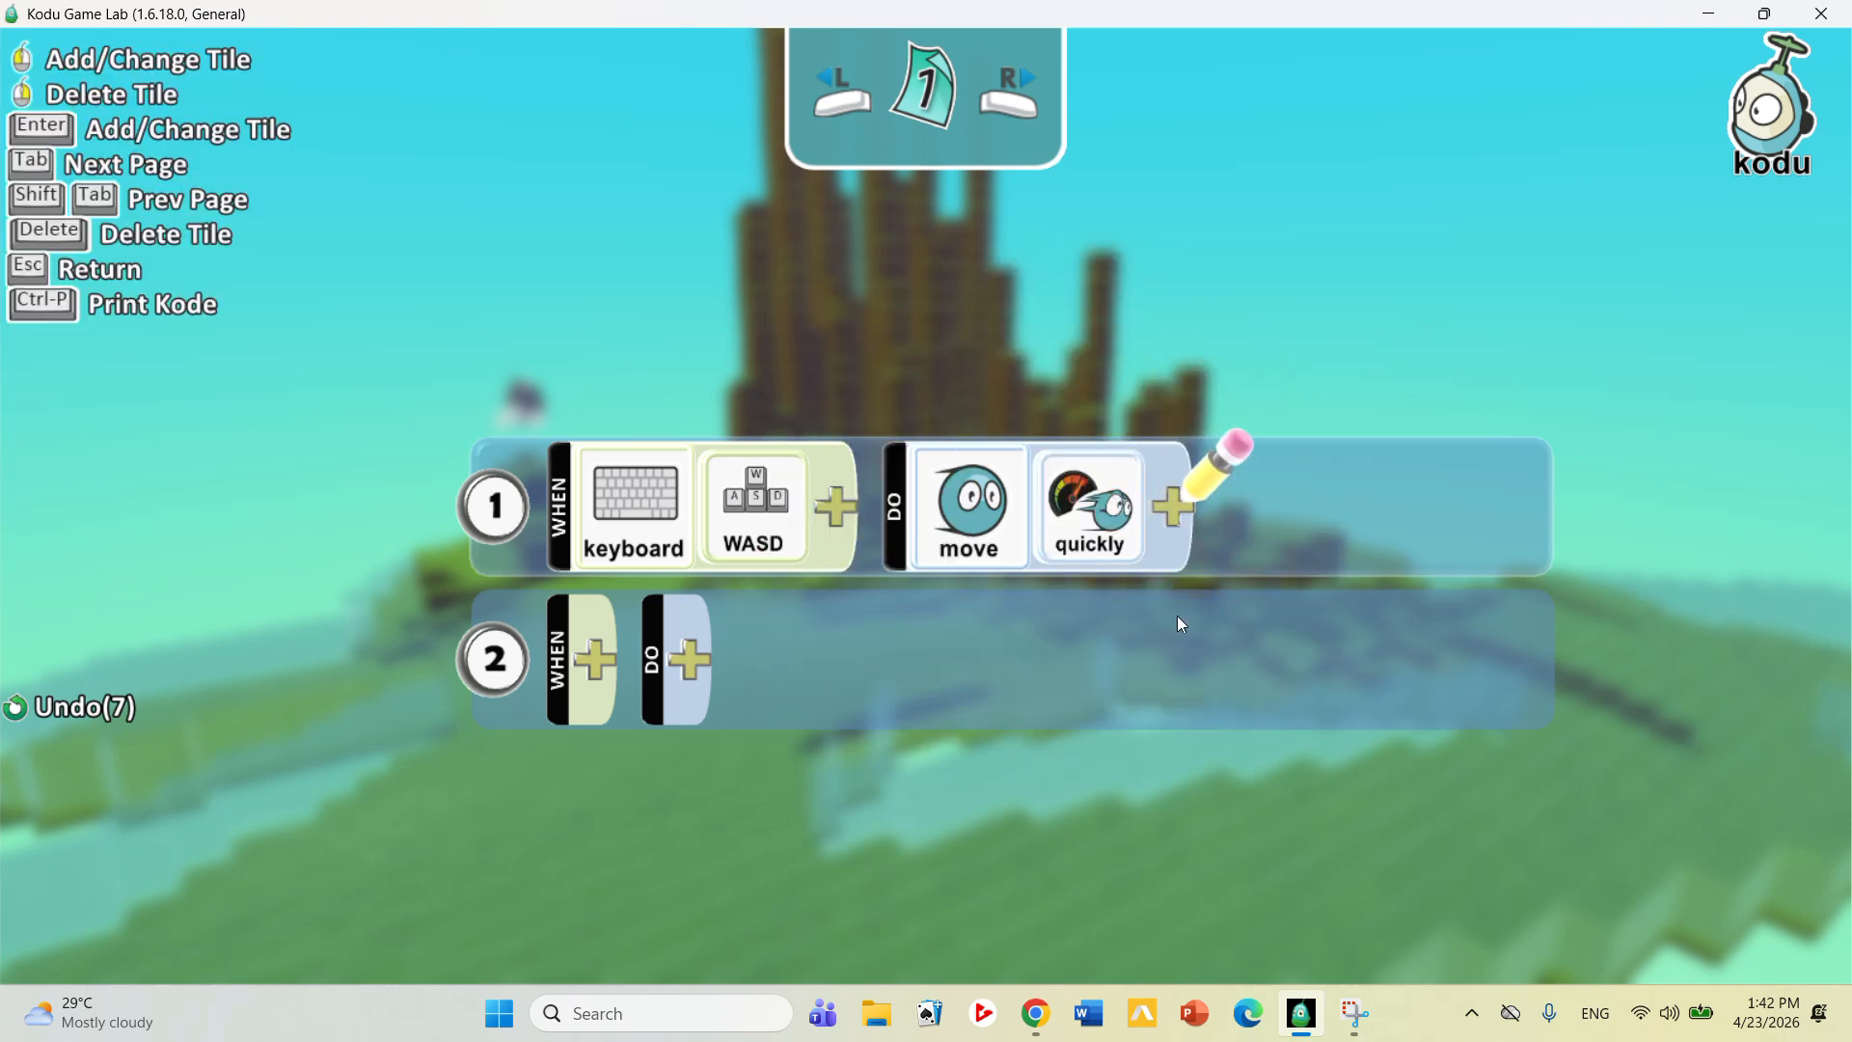
{"action": "key", "text": "Escape"}
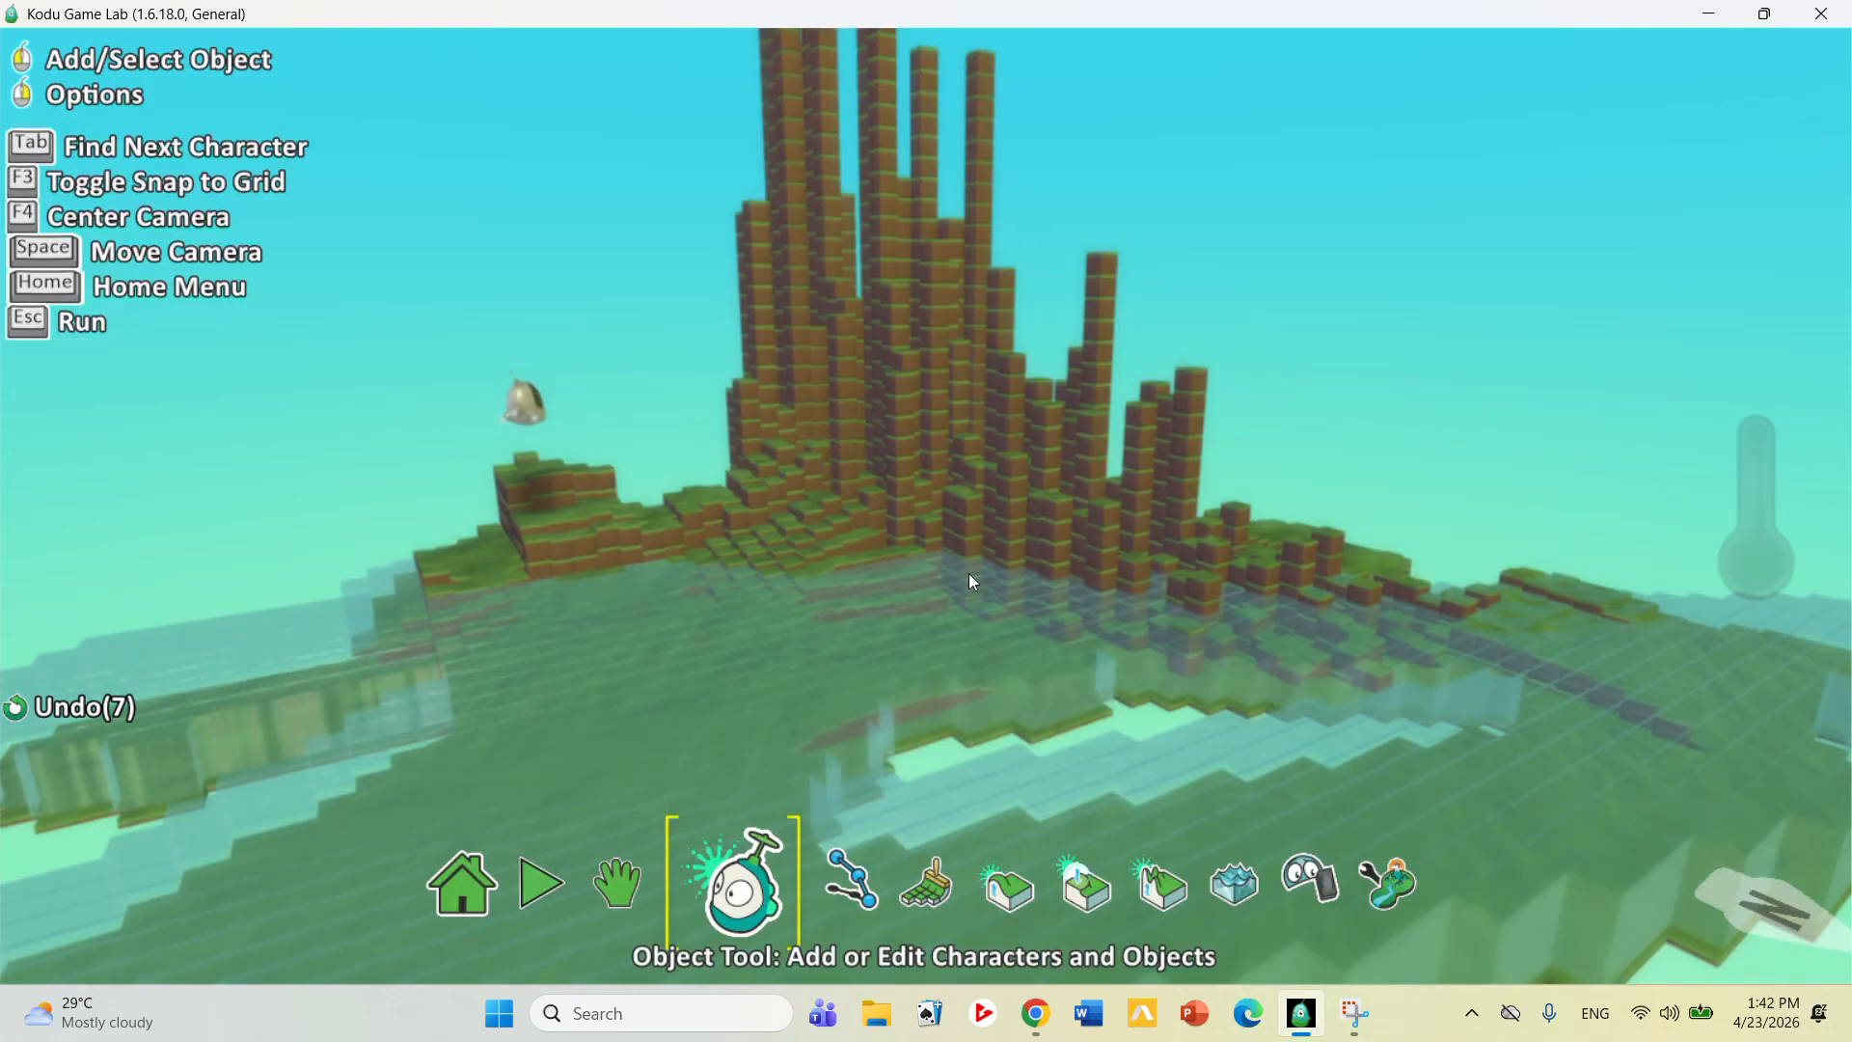
Run the world to test the Kodu's movement from different camera angles, and return to editing
{"action": "key", "text": "Escape"}
{"action": "right_click_drag", "start_coordinate": [871, 525], "coordinate": [1287, 637]}
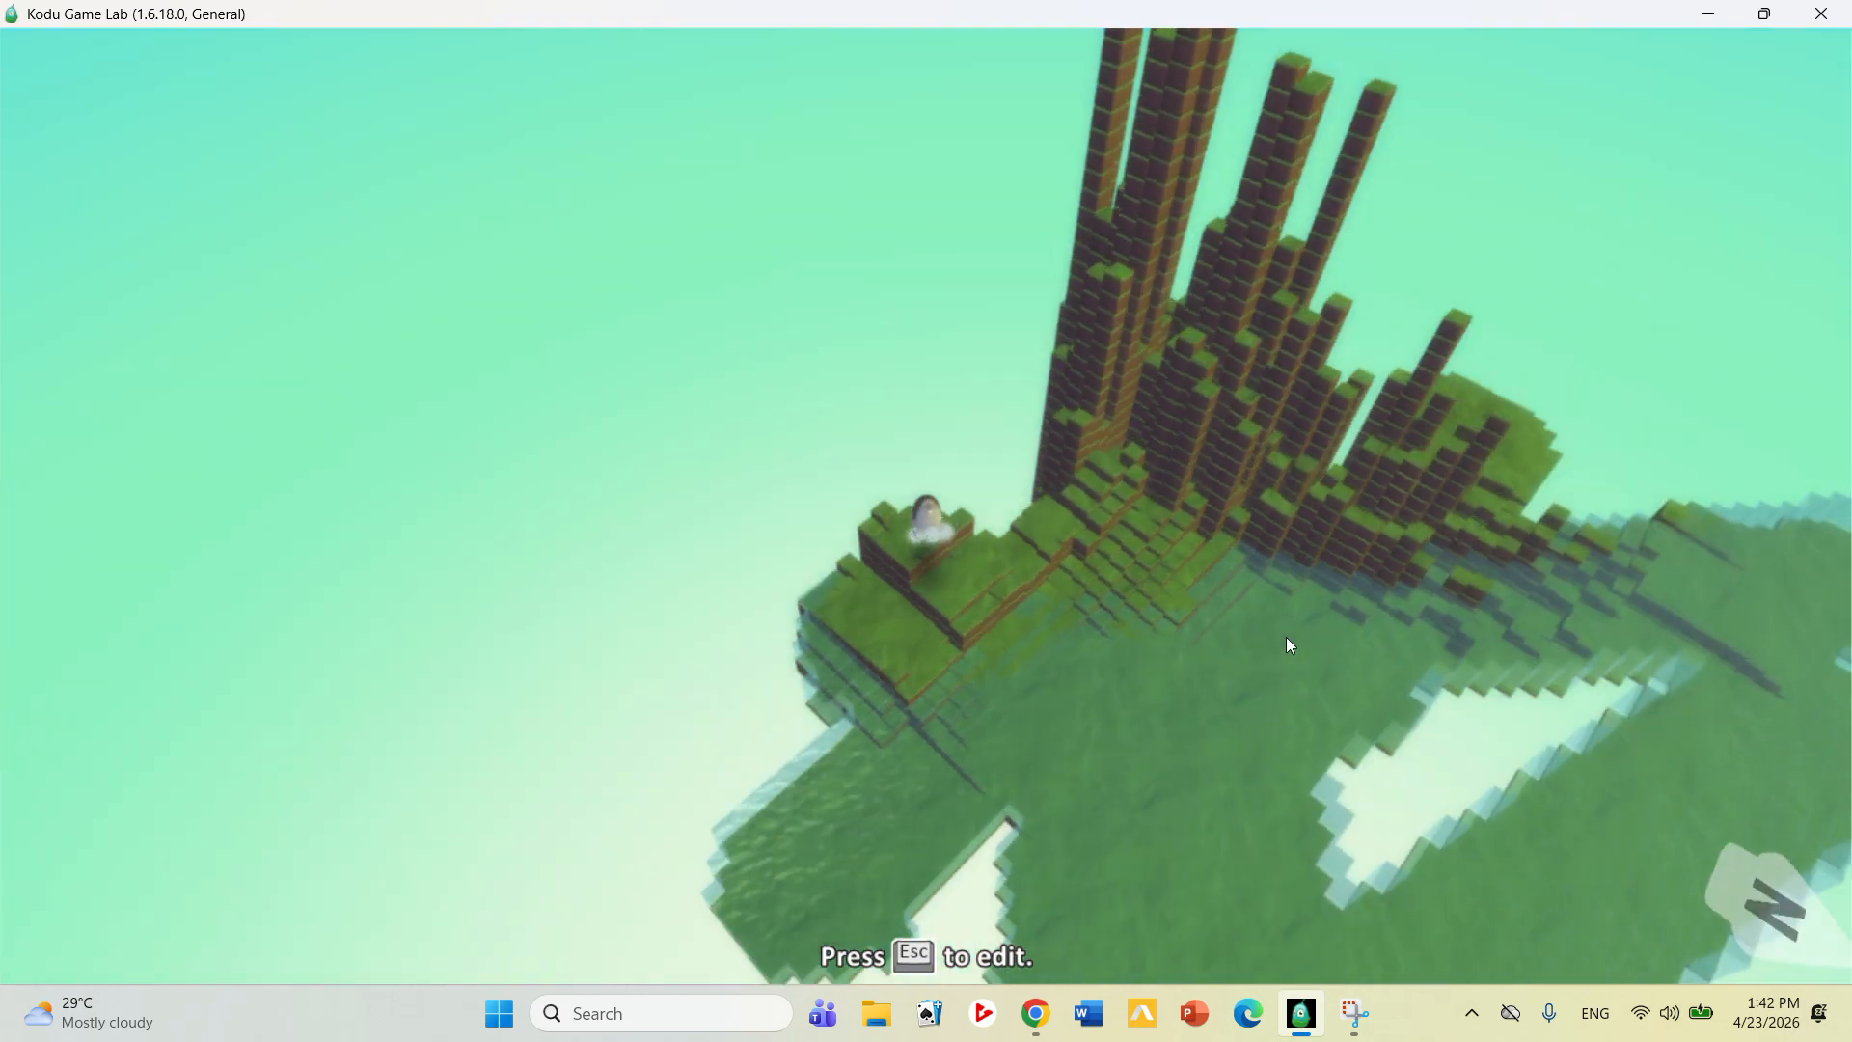
{"action": "right_click_drag", "start_coordinate": [1128, 553], "coordinate": [935, 426]}
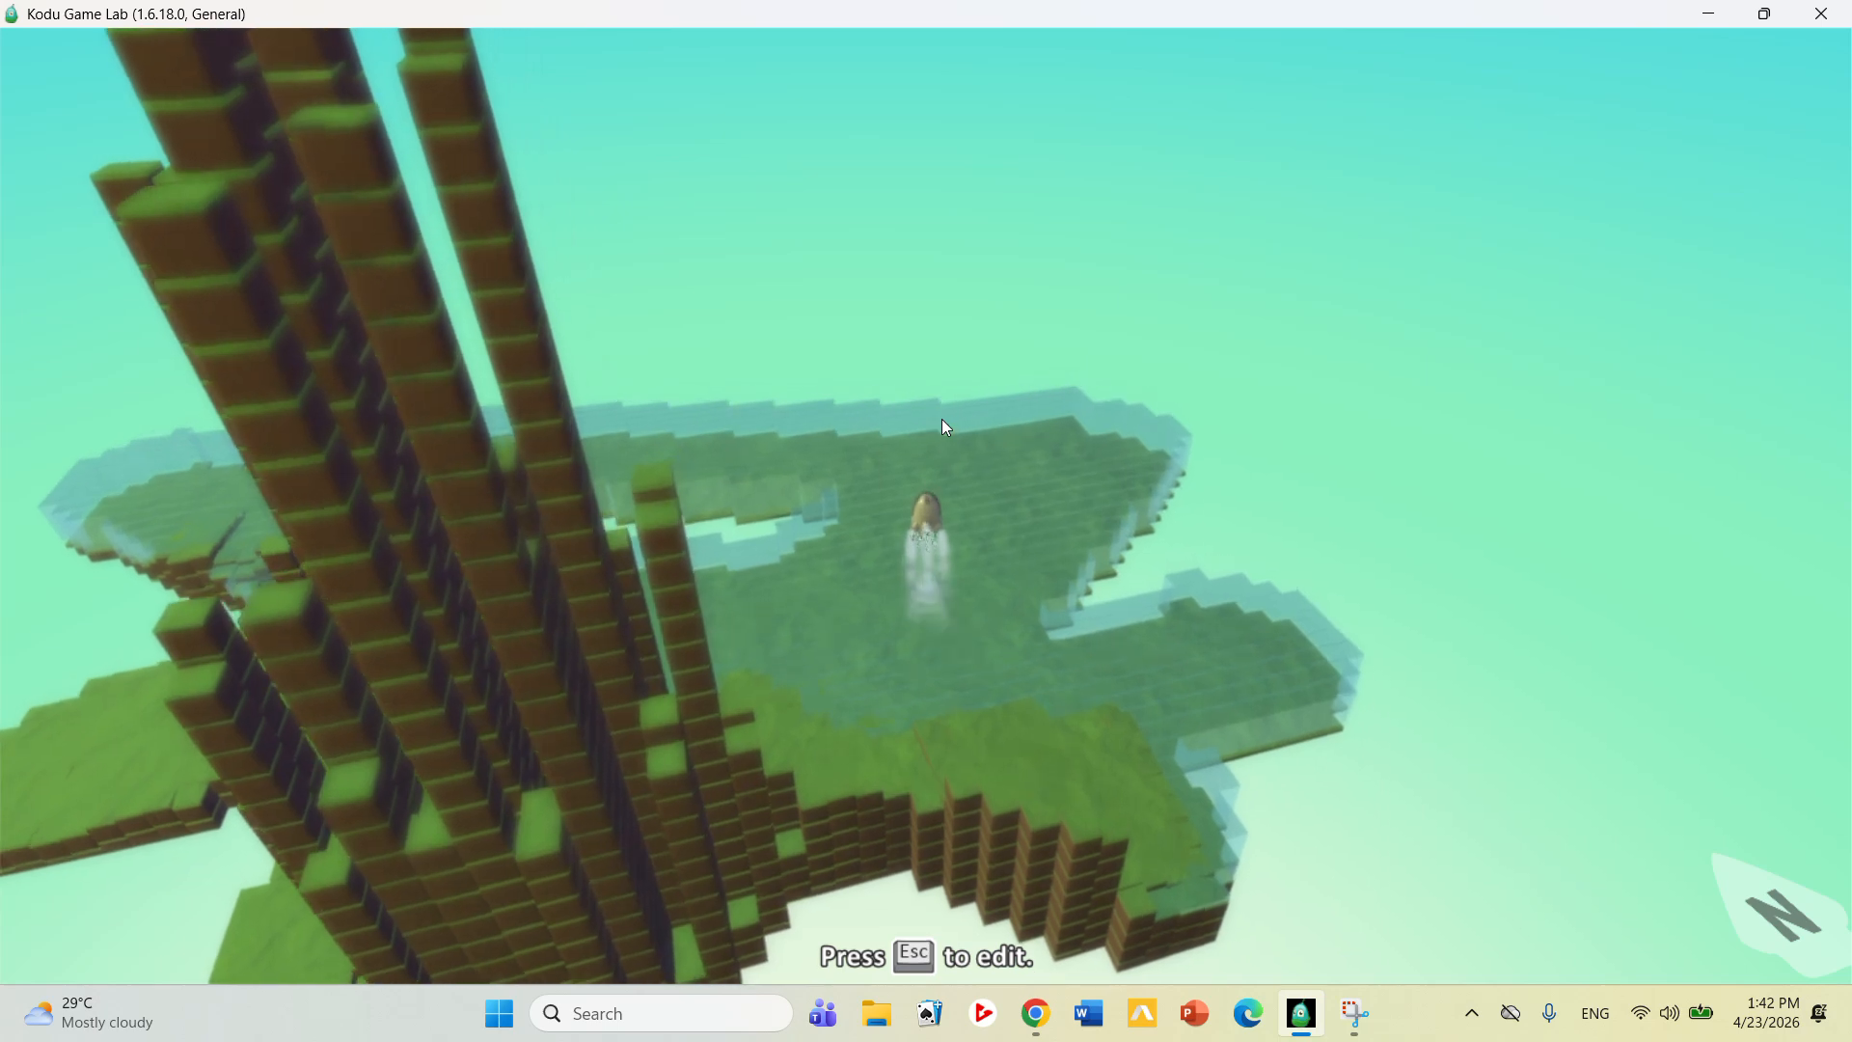
{"action": "key", "text": "Escape"}
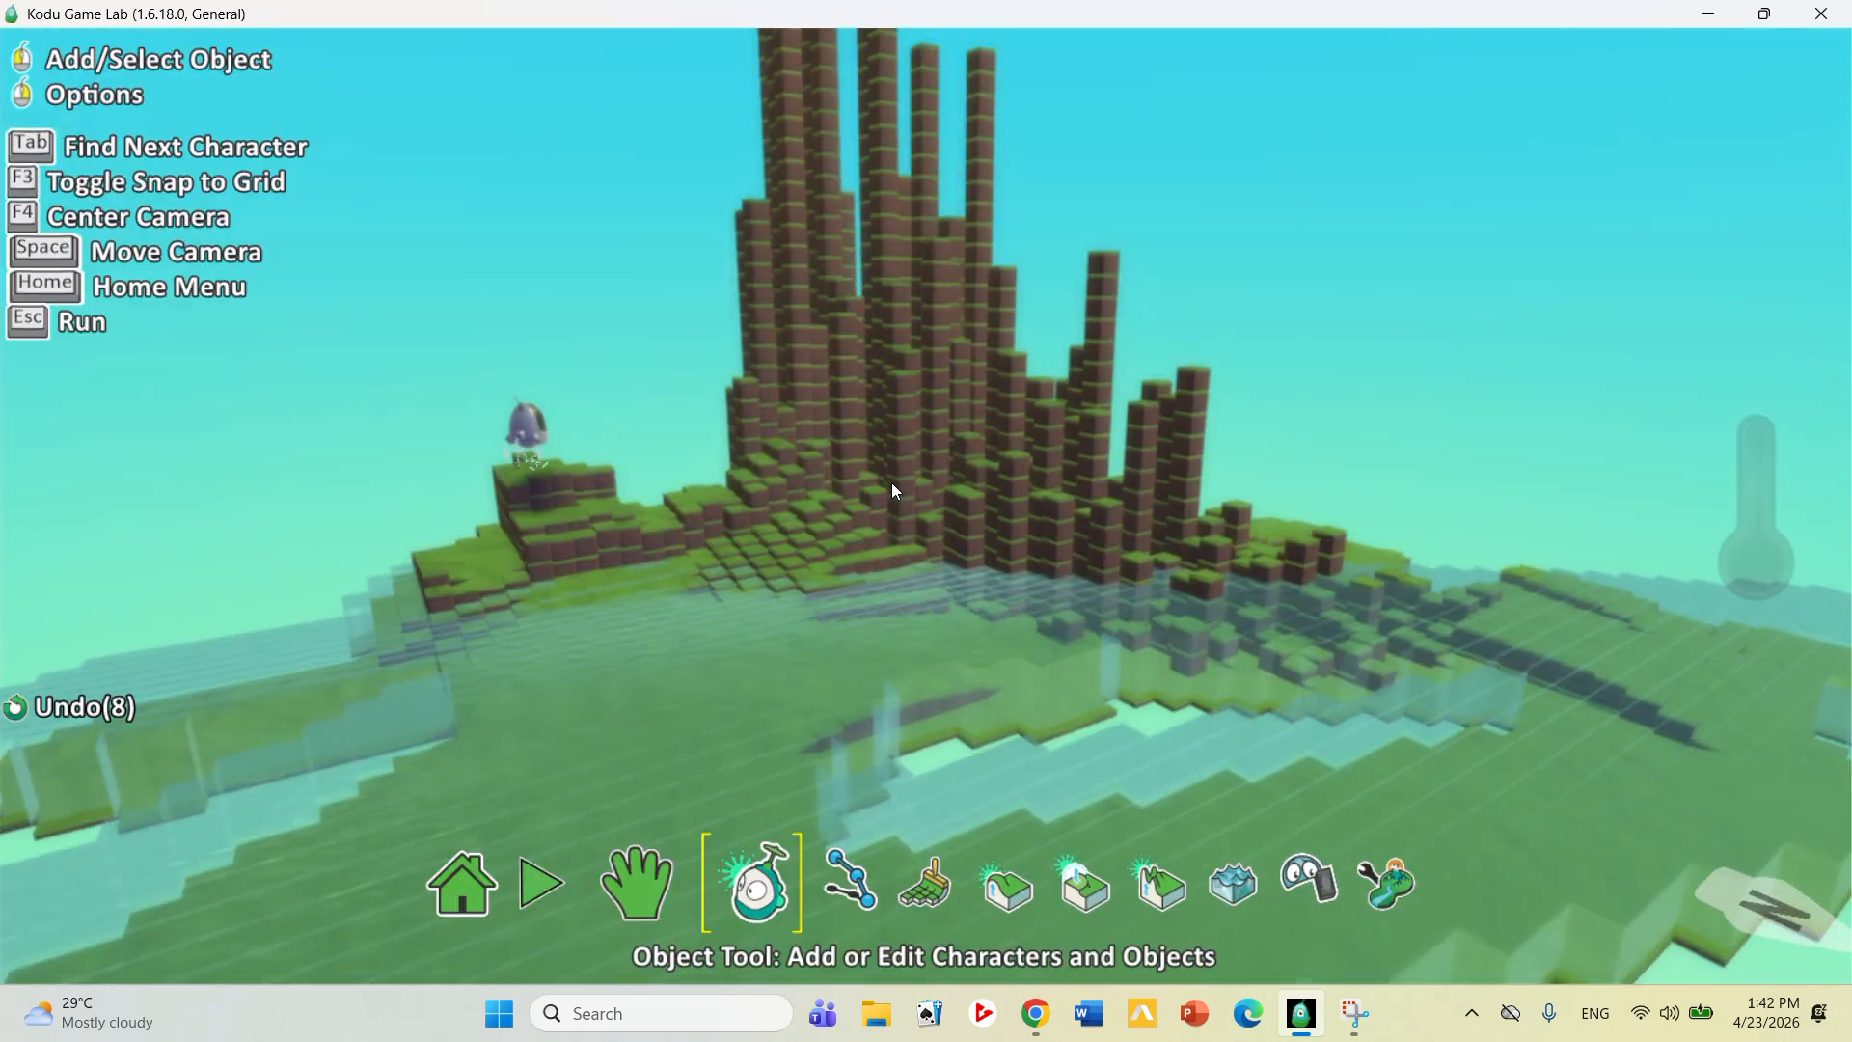
Turn off Stay Above Water in the Kodu's settings, and test-run the world
{"action": "right_click", "coordinate": [521, 419]}
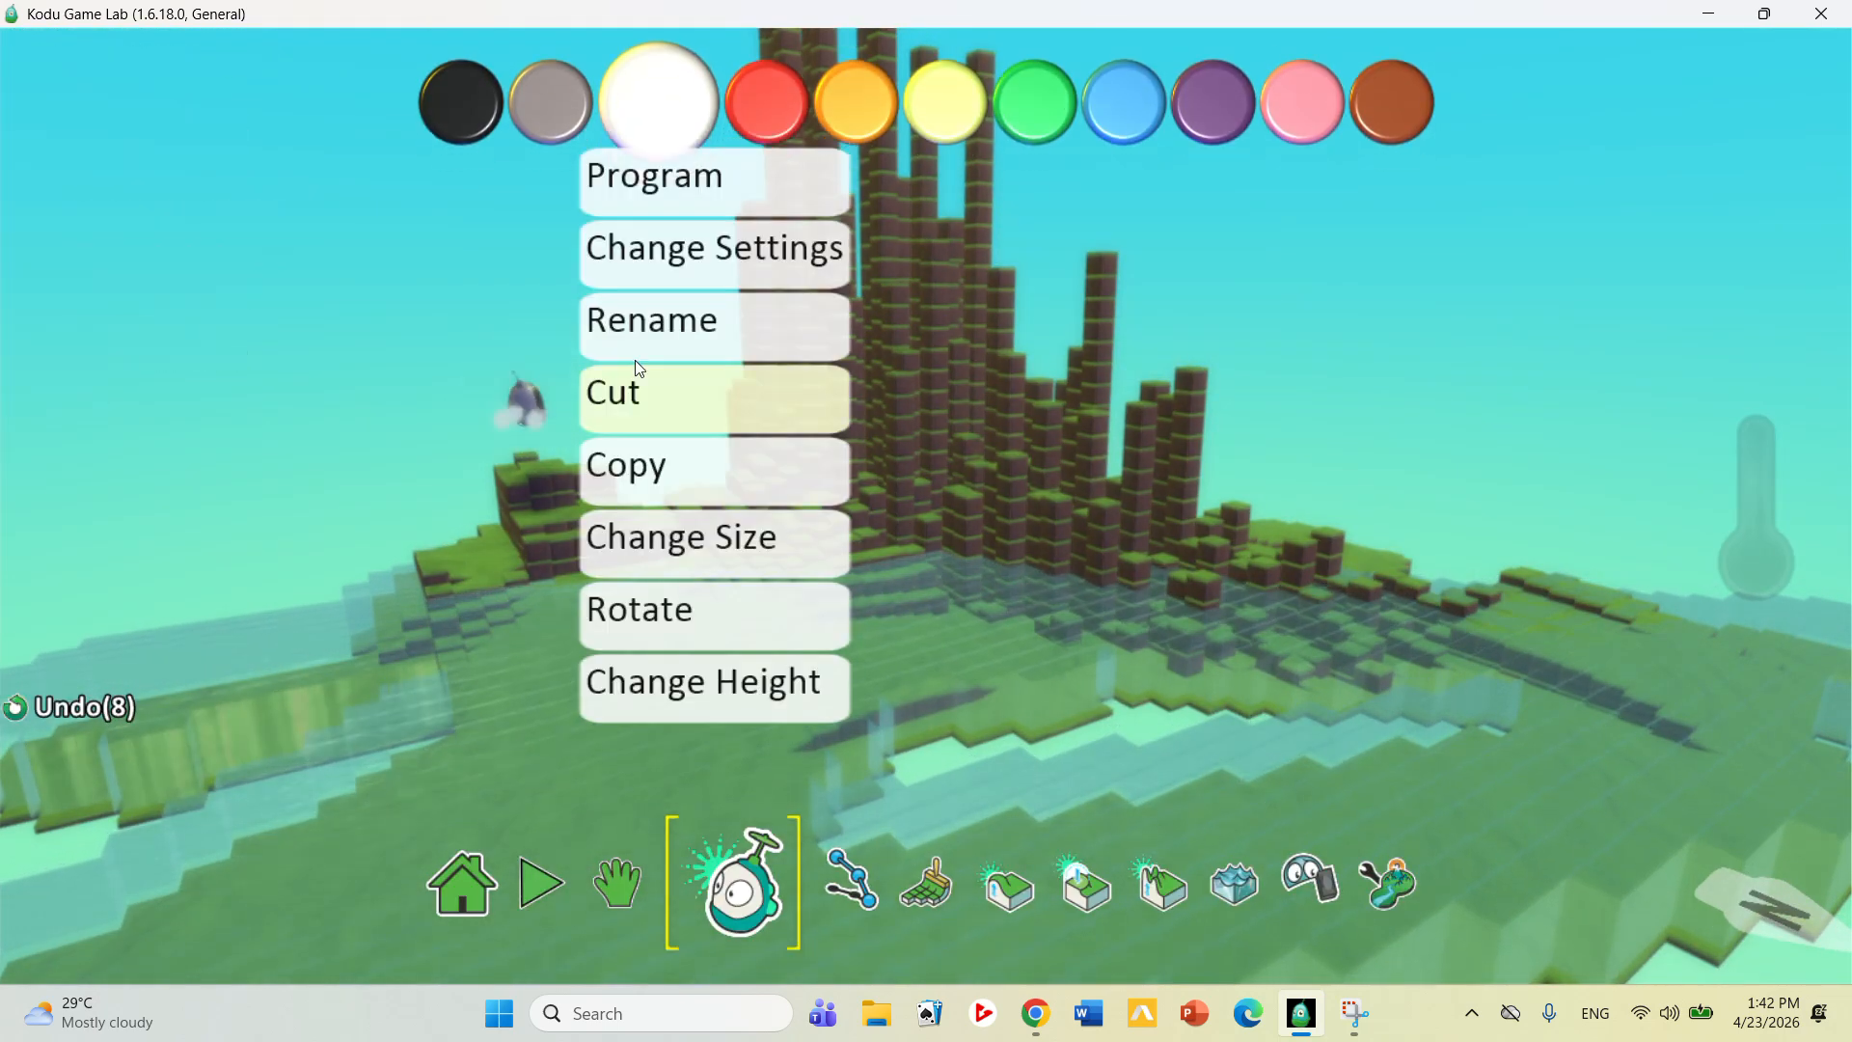
{"action": "left_click", "coordinate": [729, 267]}
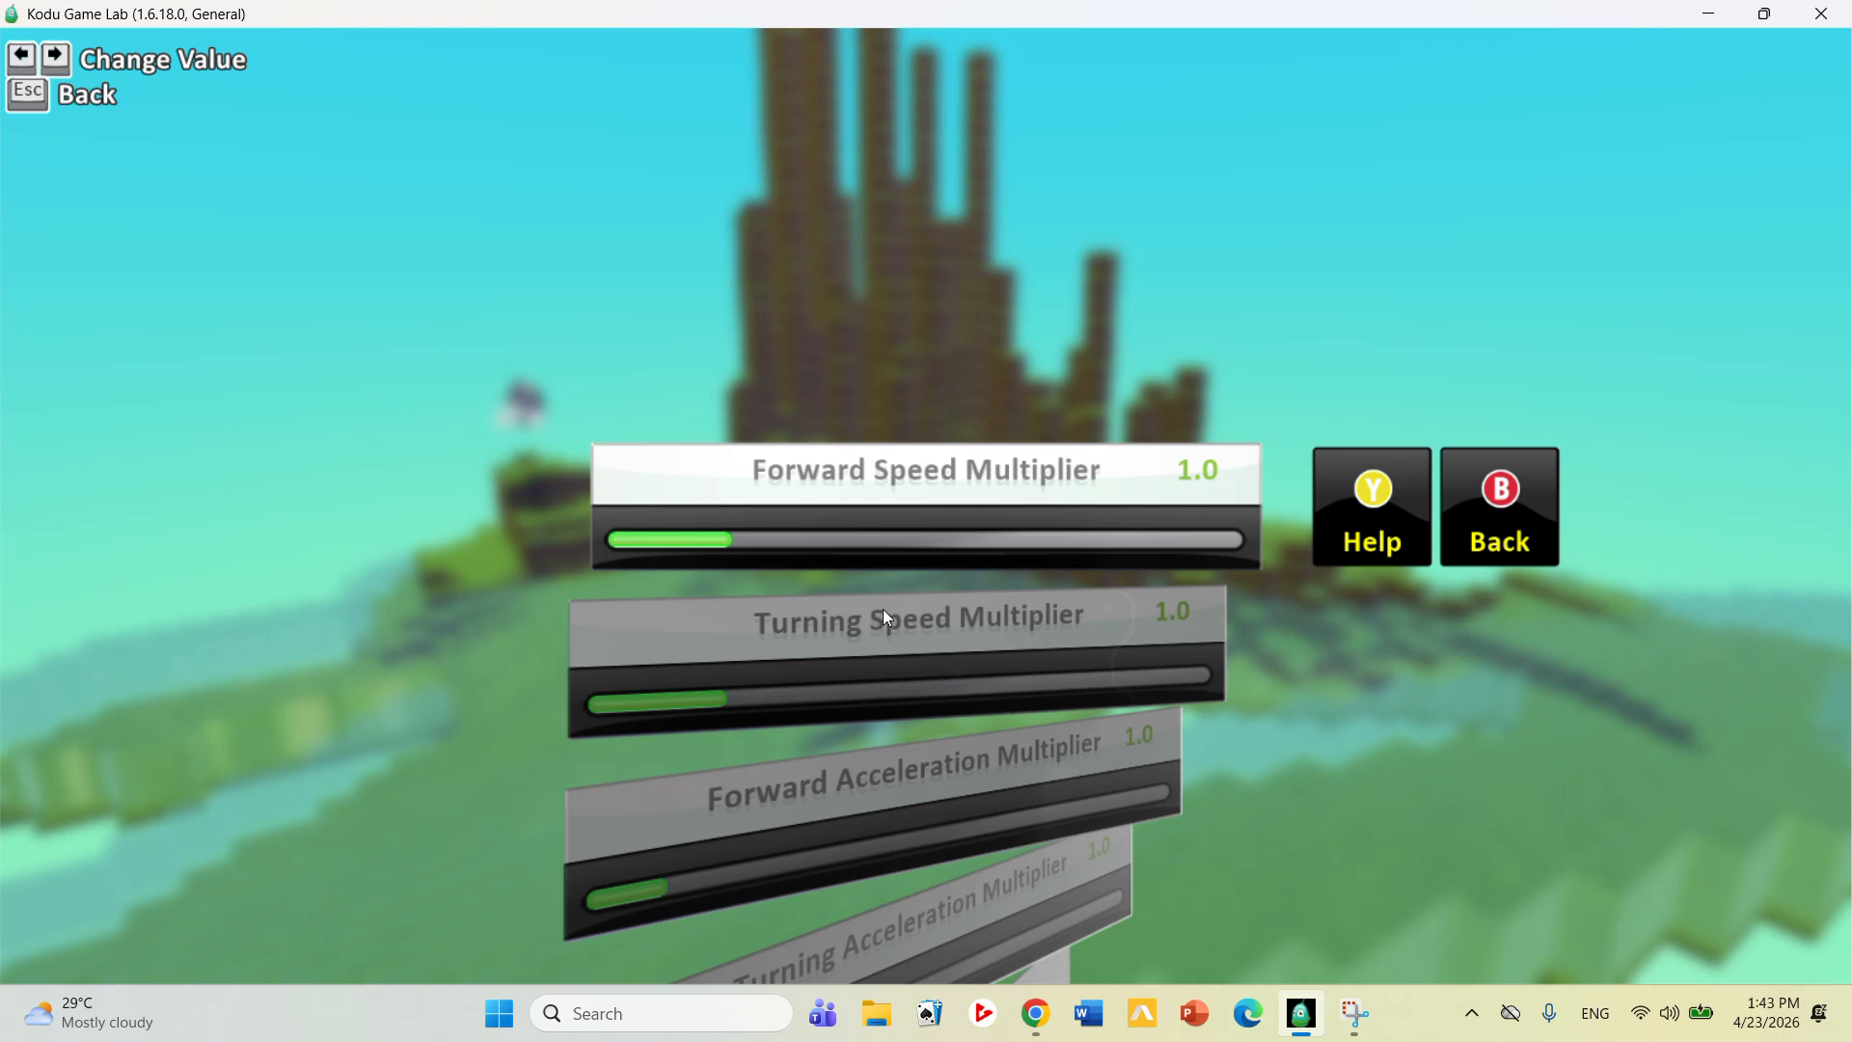
{"action": "scroll", "coordinate": [880, 608], "scroll_direction": "down", "scroll_amount": 5}
{"action": "scroll", "coordinate": [906, 627], "scroll_direction": "down", "scroll_amount": 4}
{"action": "scroll", "coordinate": [907, 622], "scroll_direction": "down", "scroll_amount": 2}
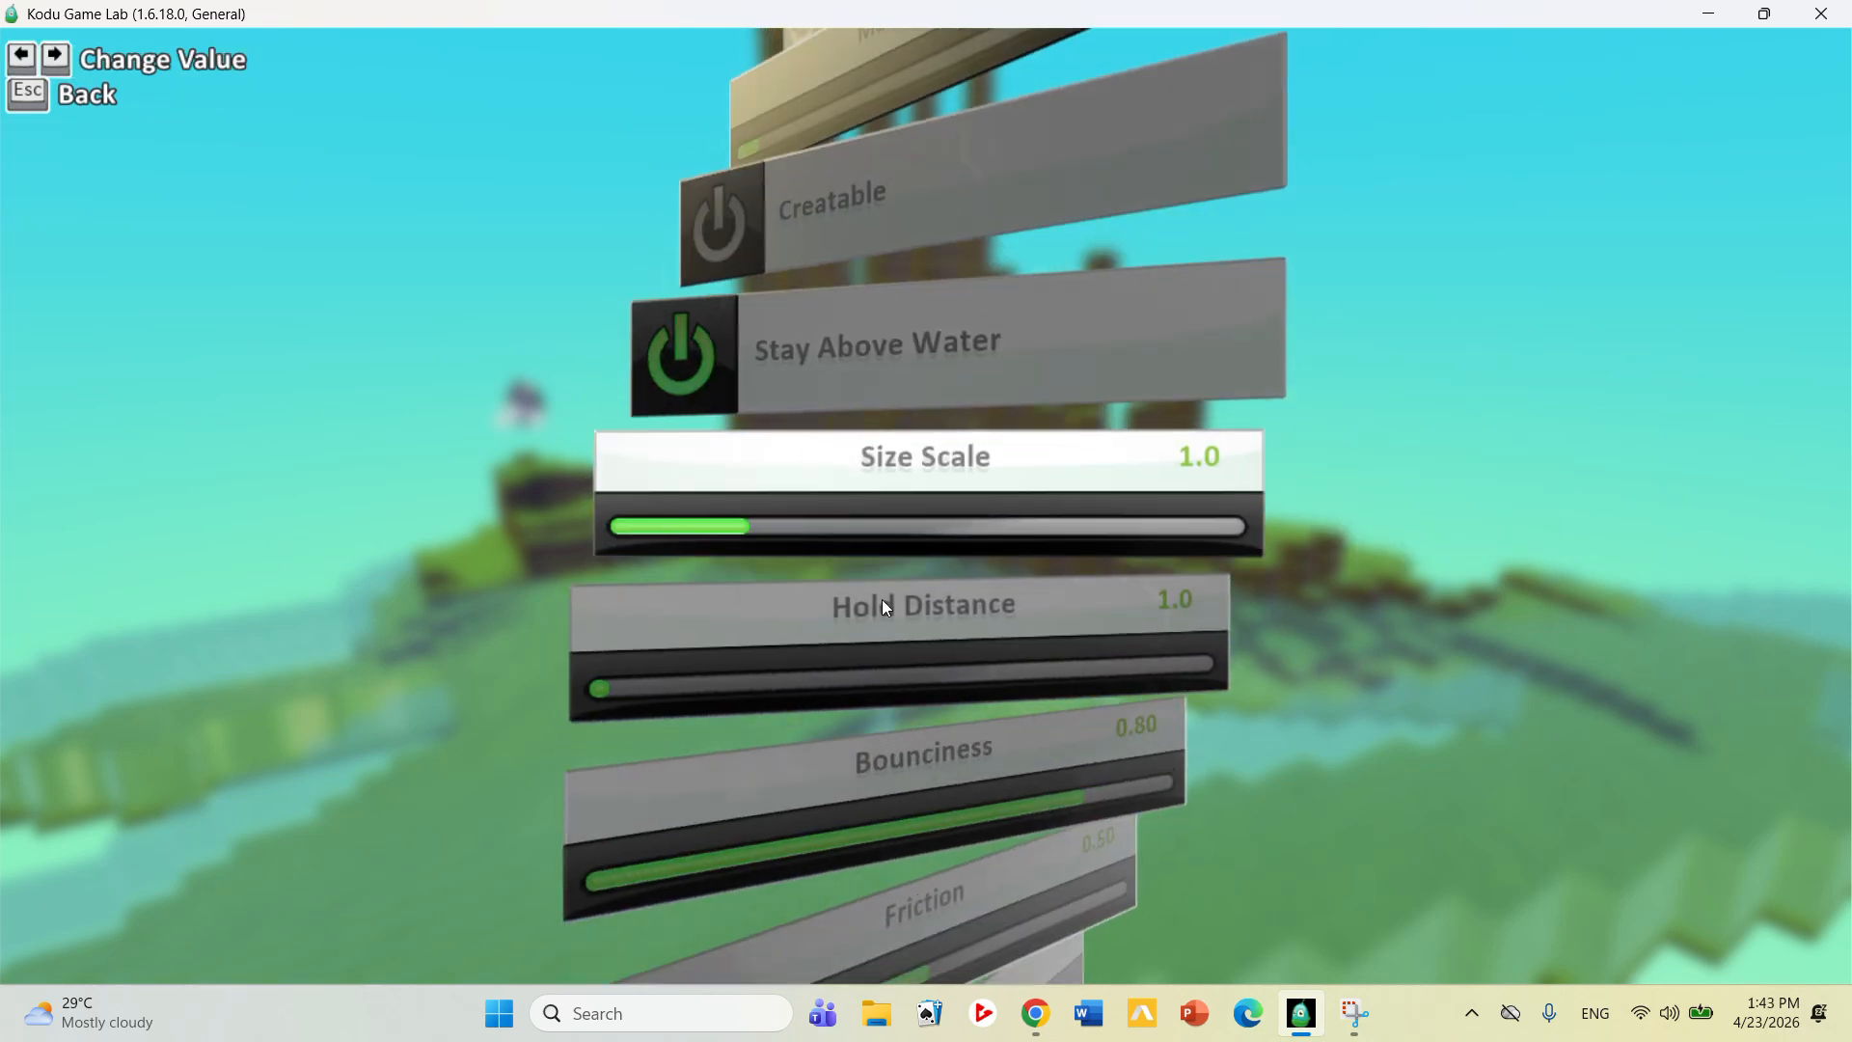
{"action": "scroll", "coordinate": [807, 549], "scroll_direction": "up", "scroll_amount": 1}
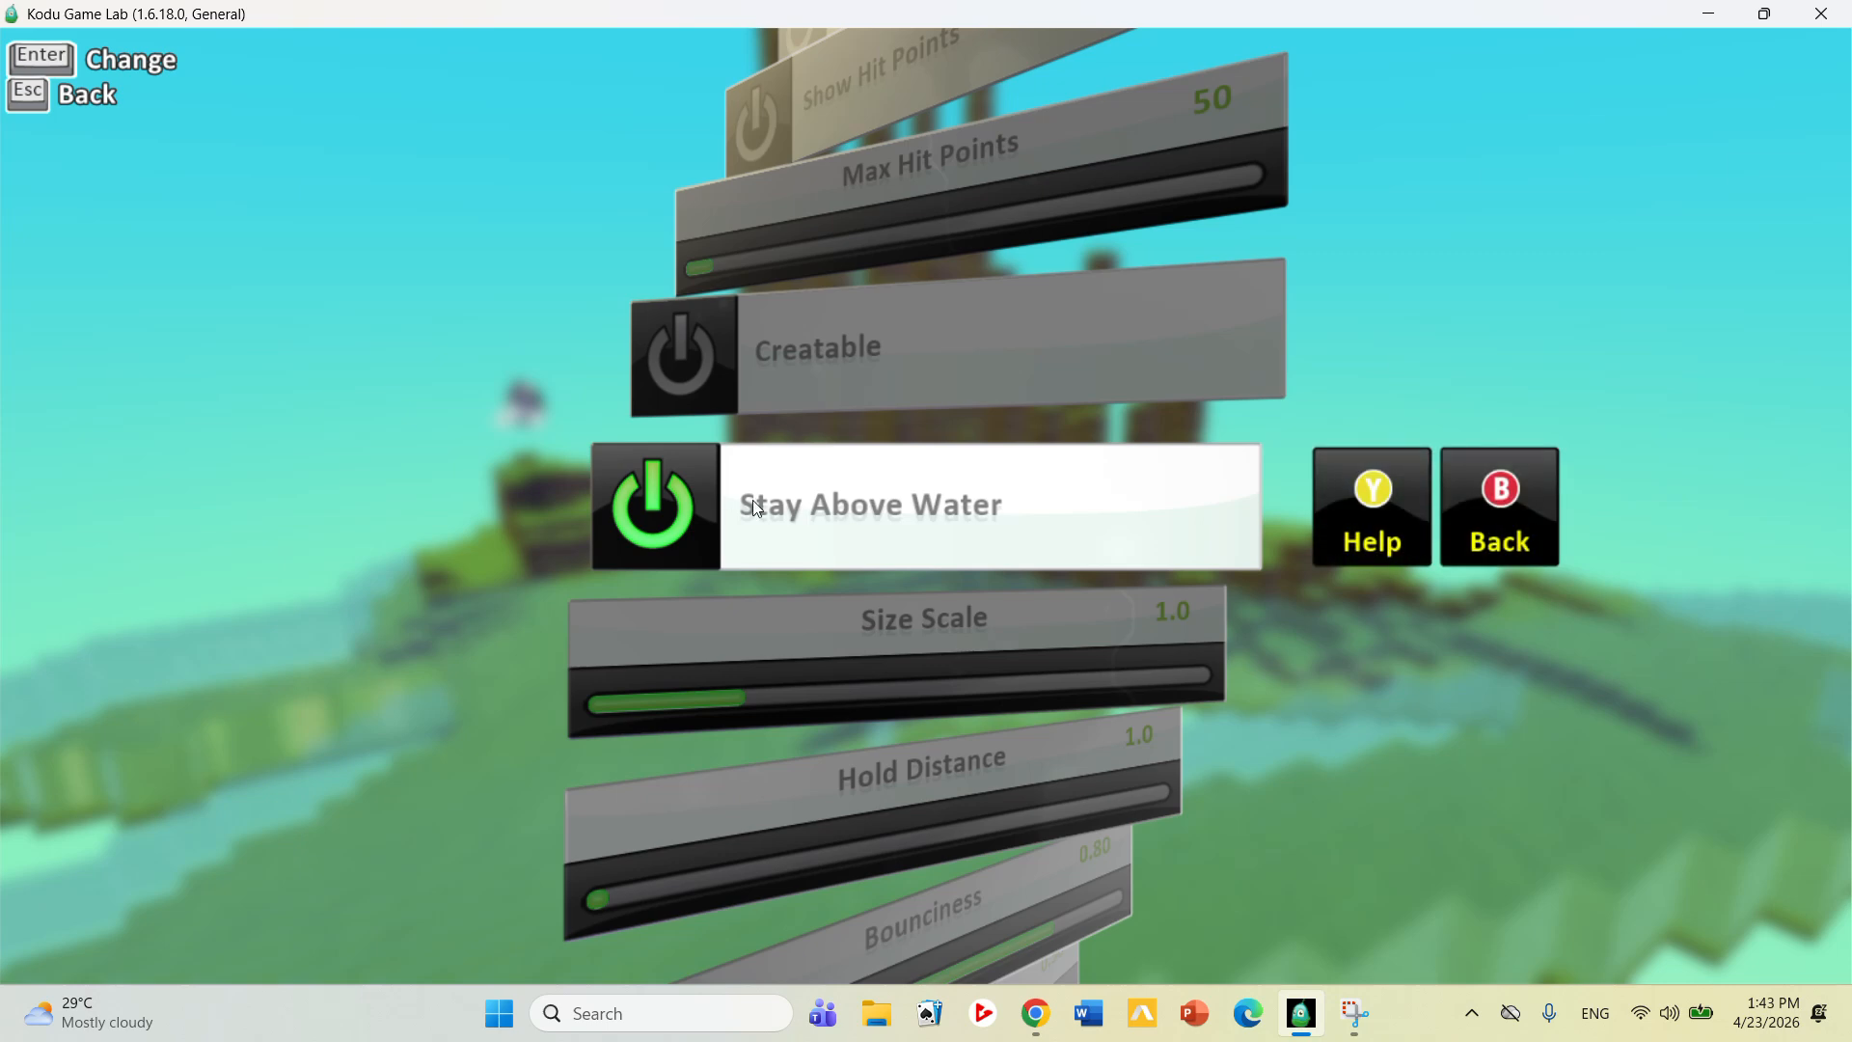
{"action": "left_click", "coordinate": [704, 497]}
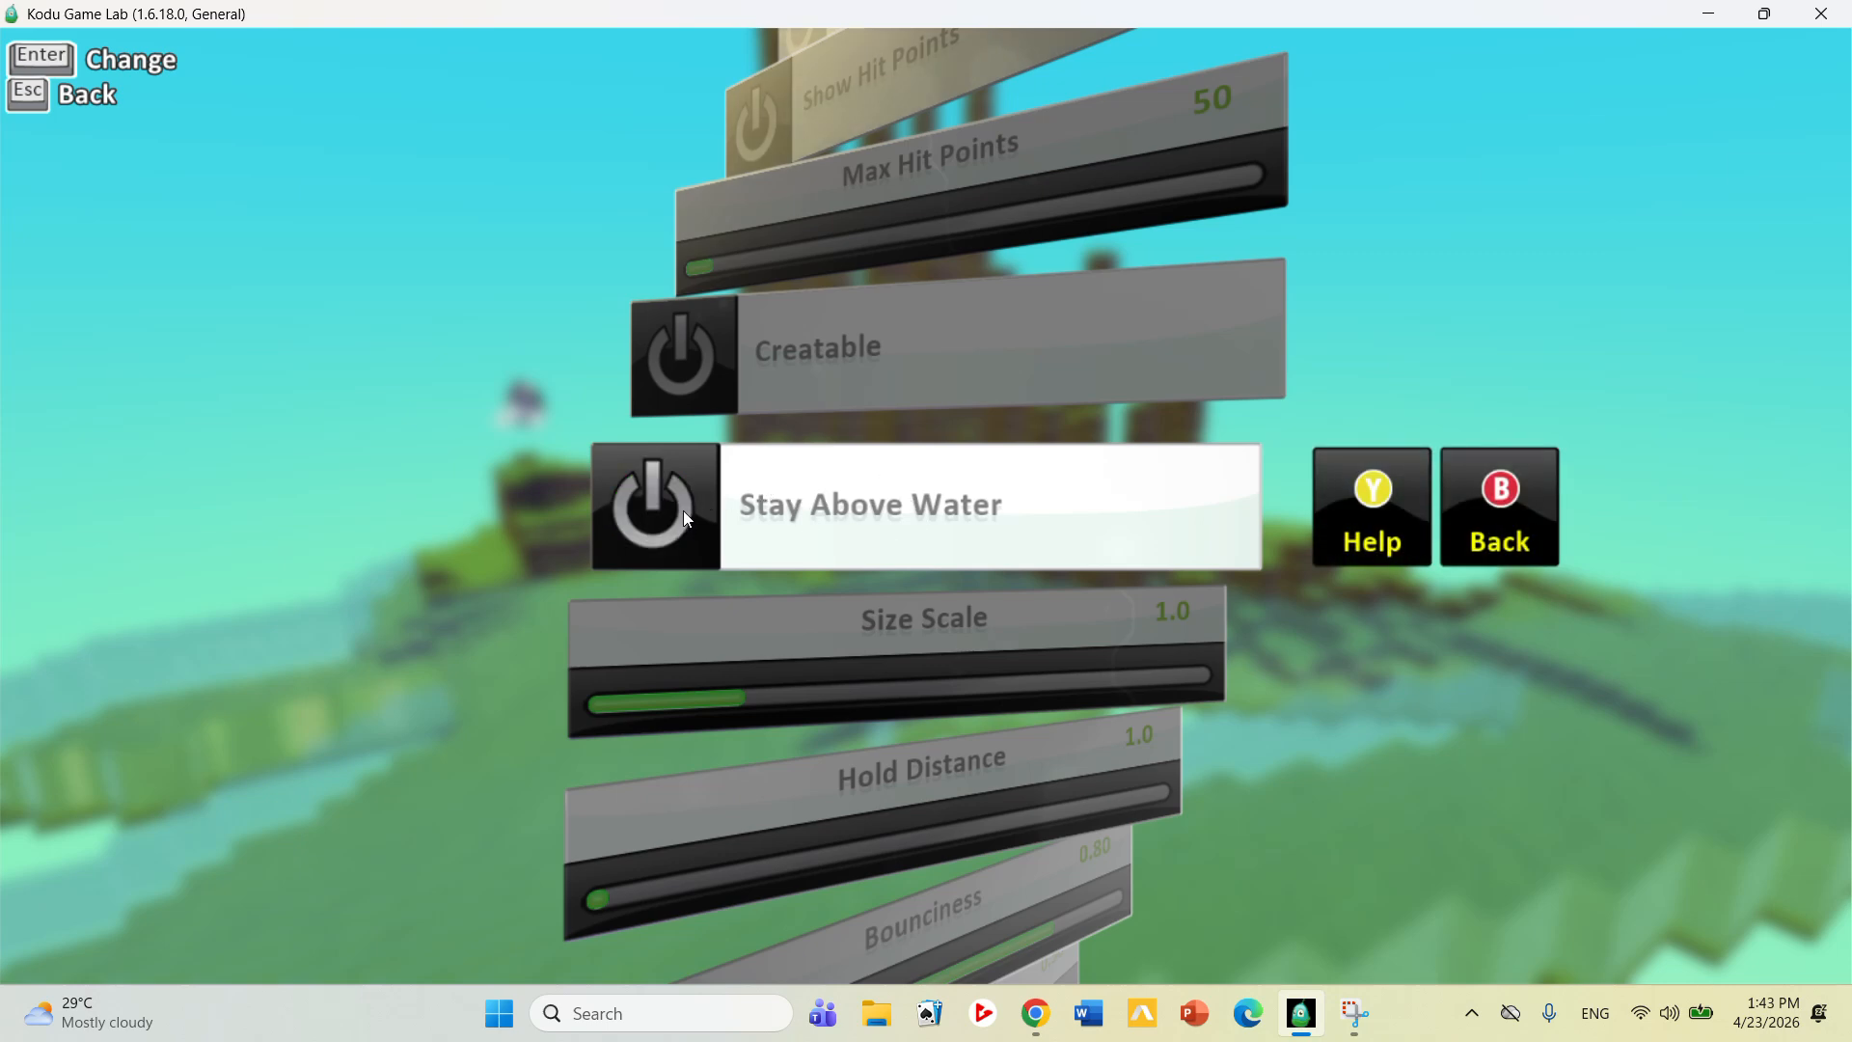
{"action": "key", "text": "Escape"}
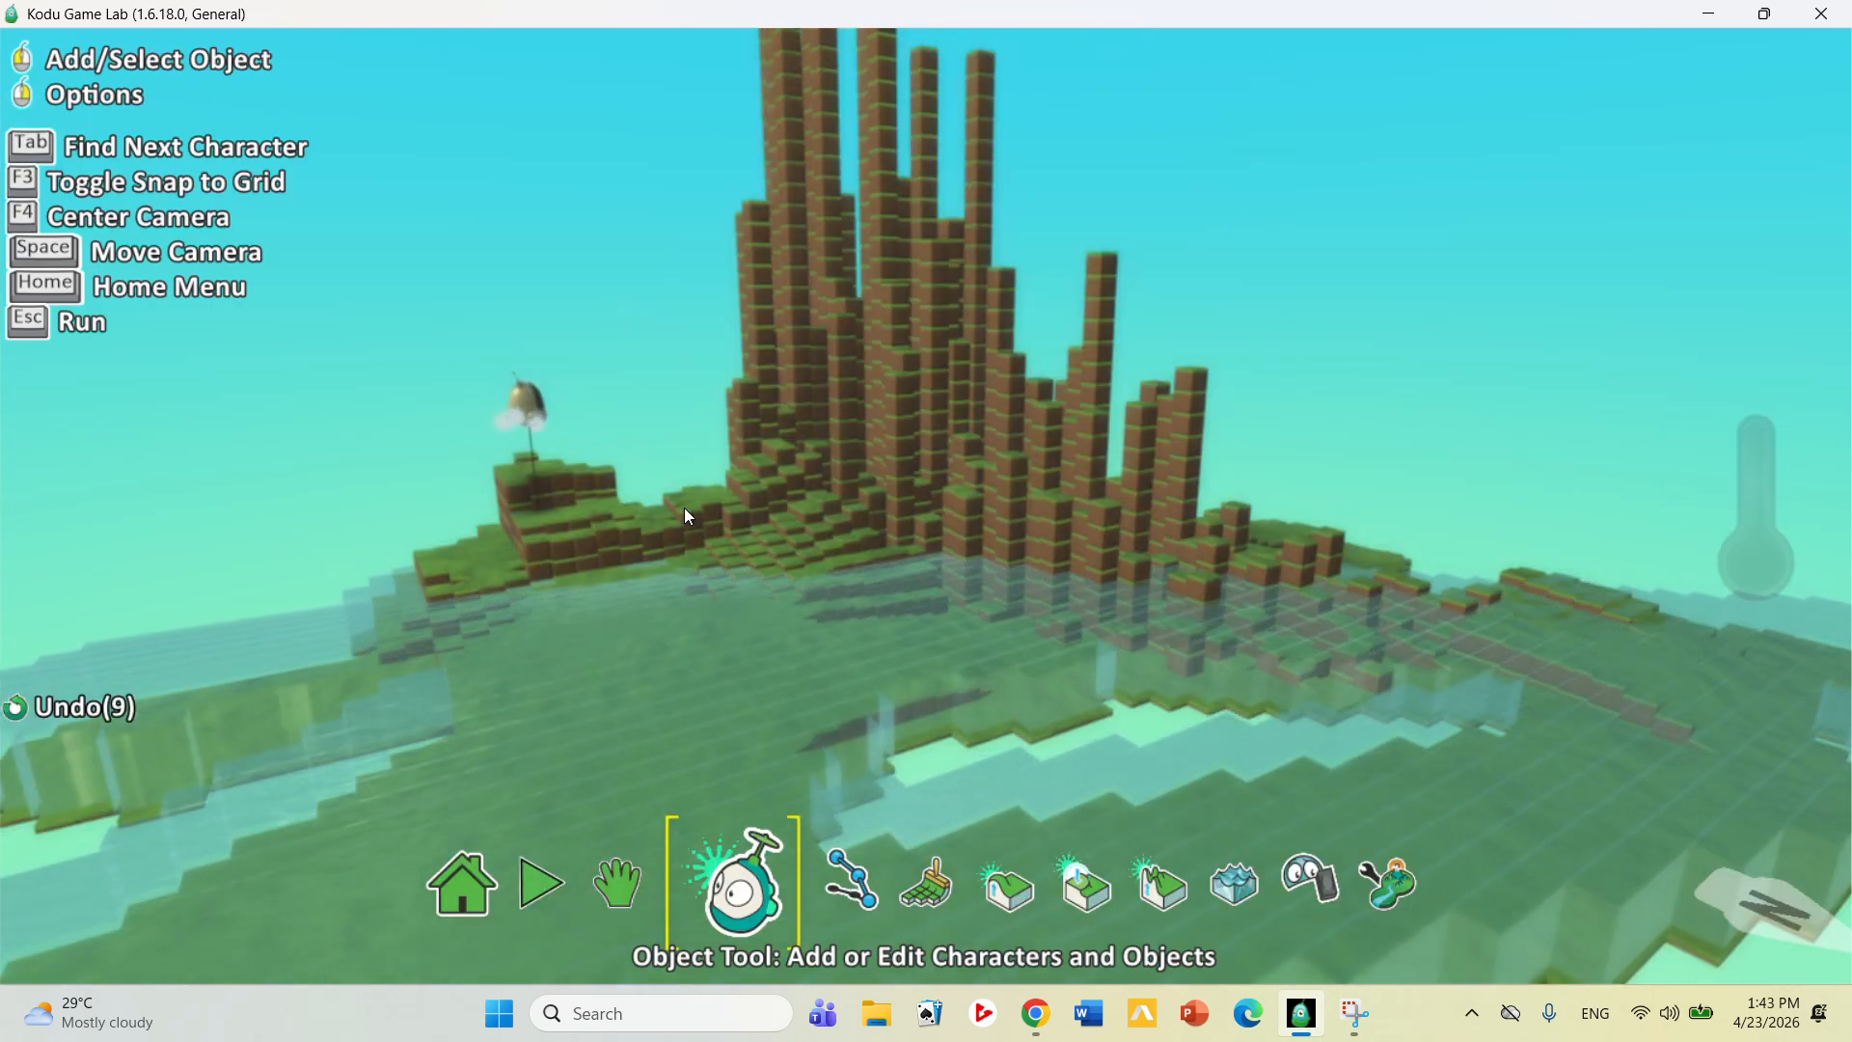
{"action": "key", "text": "Escape"}
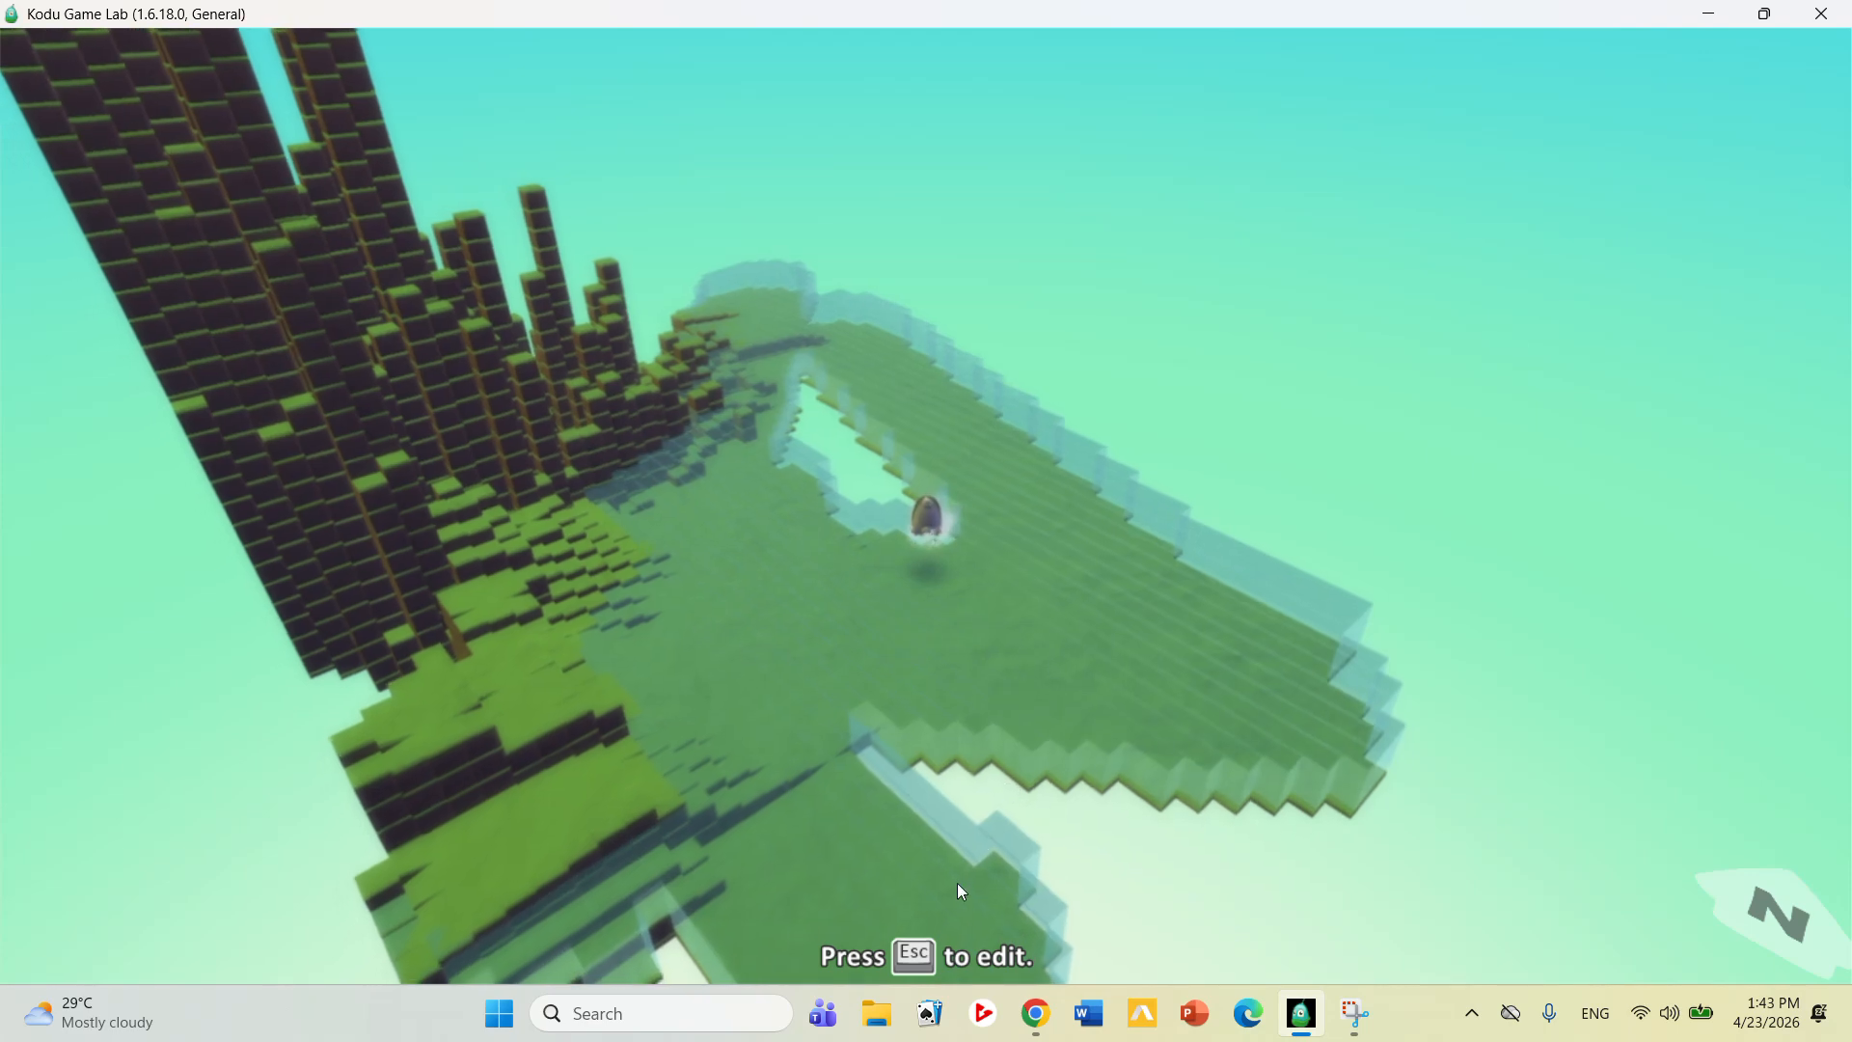
{"action": "key", "text": "Escape"}
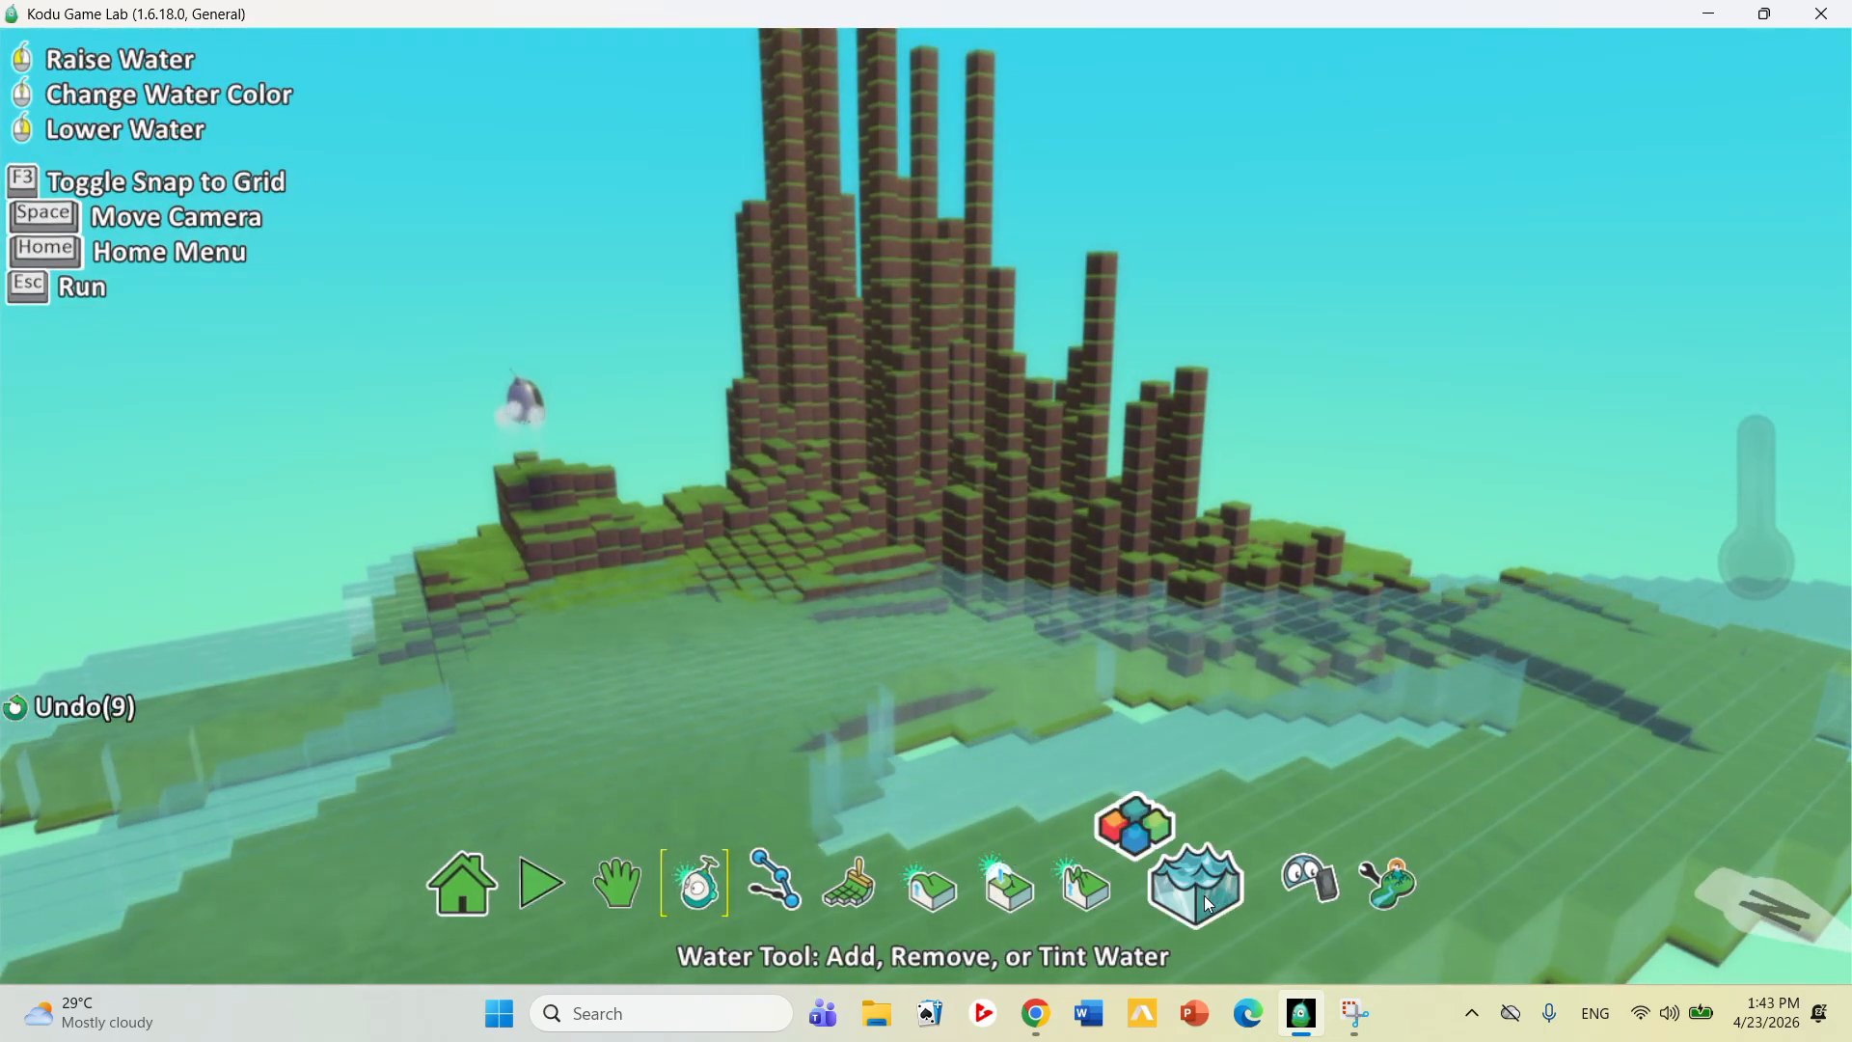
Raise the water level over the grassy terrain with the Water Tool, and test-run the world
{"action": "left_click", "coordinate": [514, 683]}
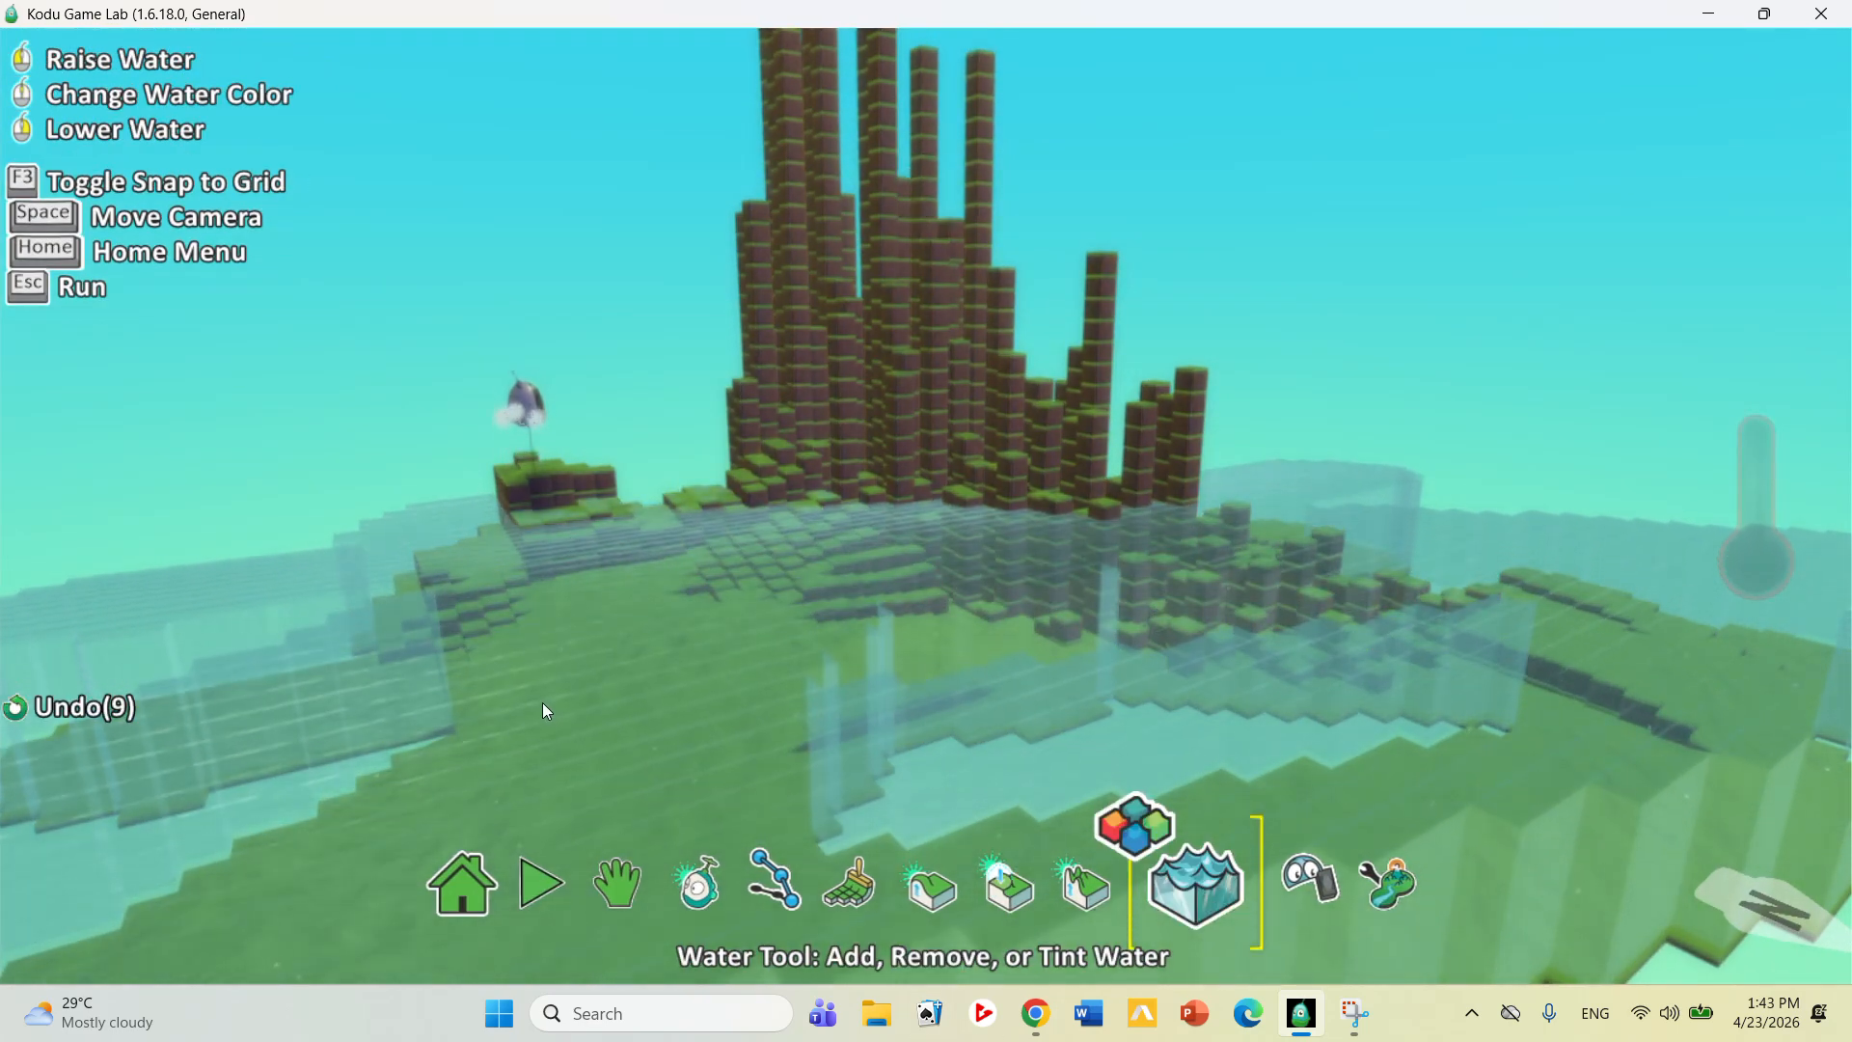
{"action": "key", "text": "Escape"}
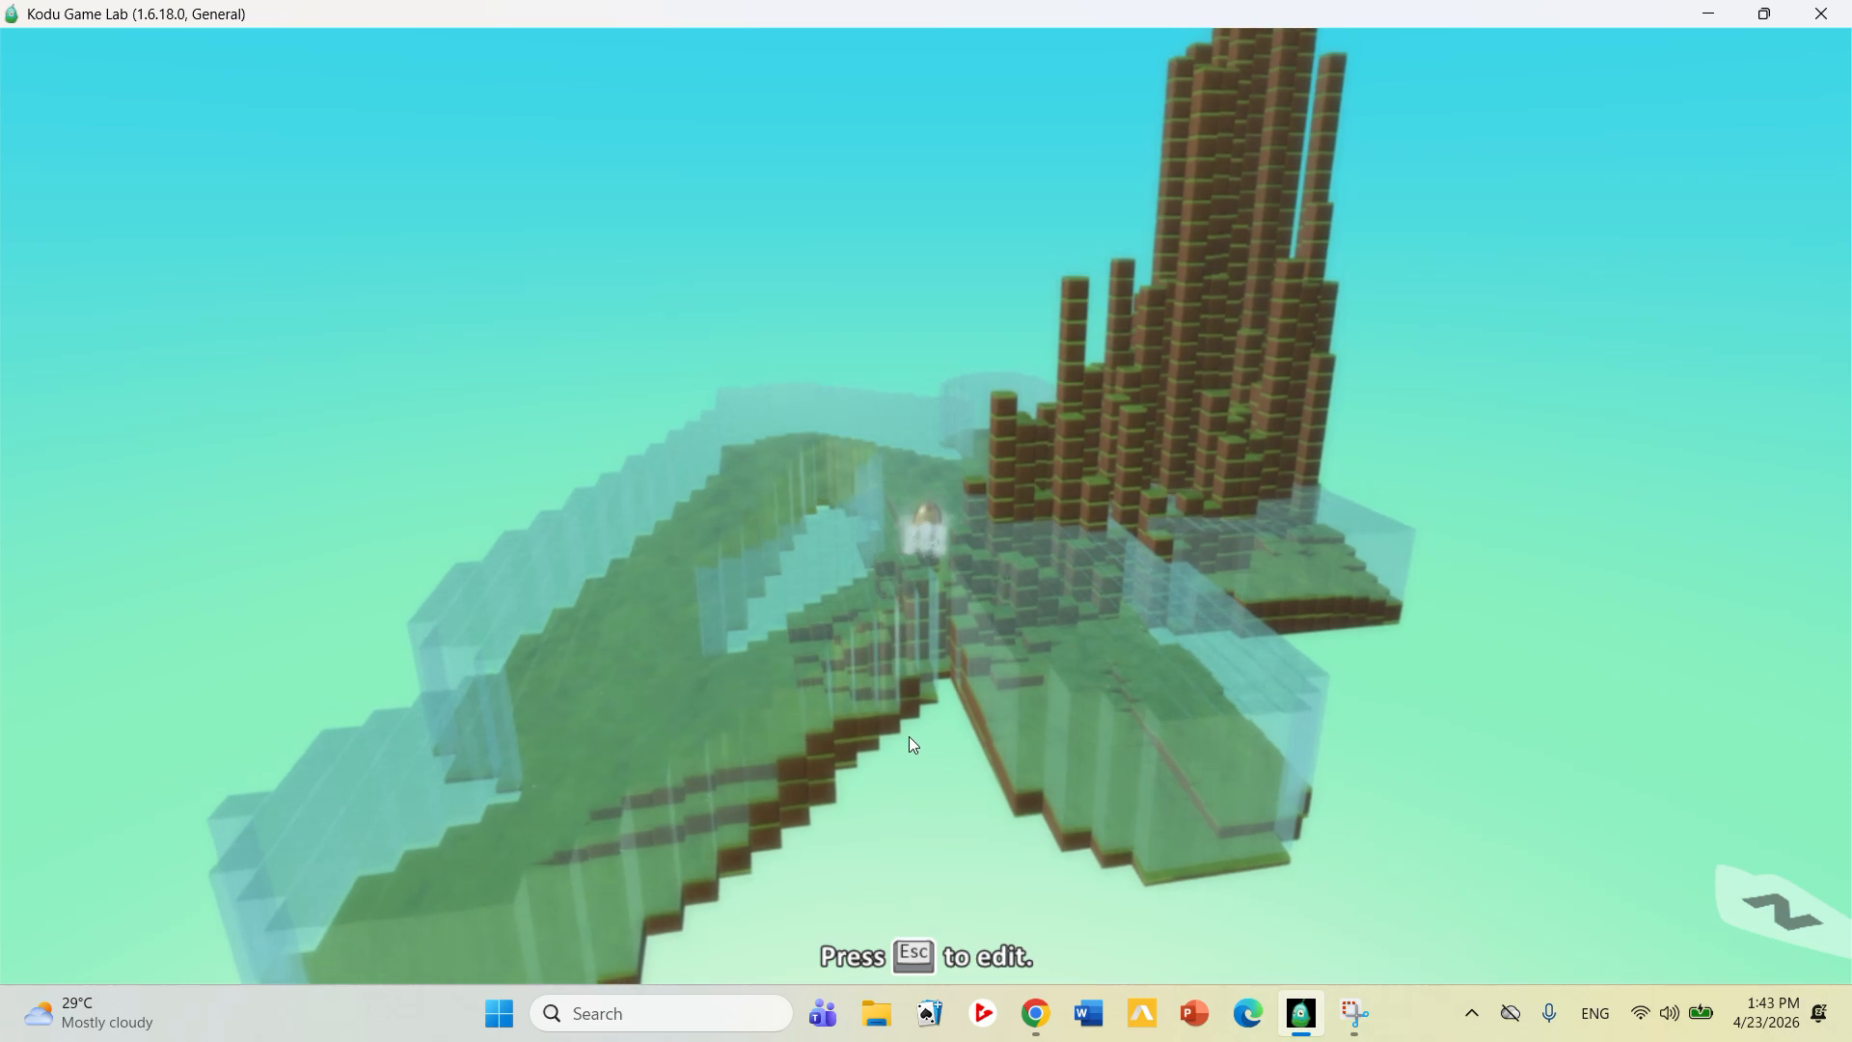
{"action": "key", "text": "Escape"}
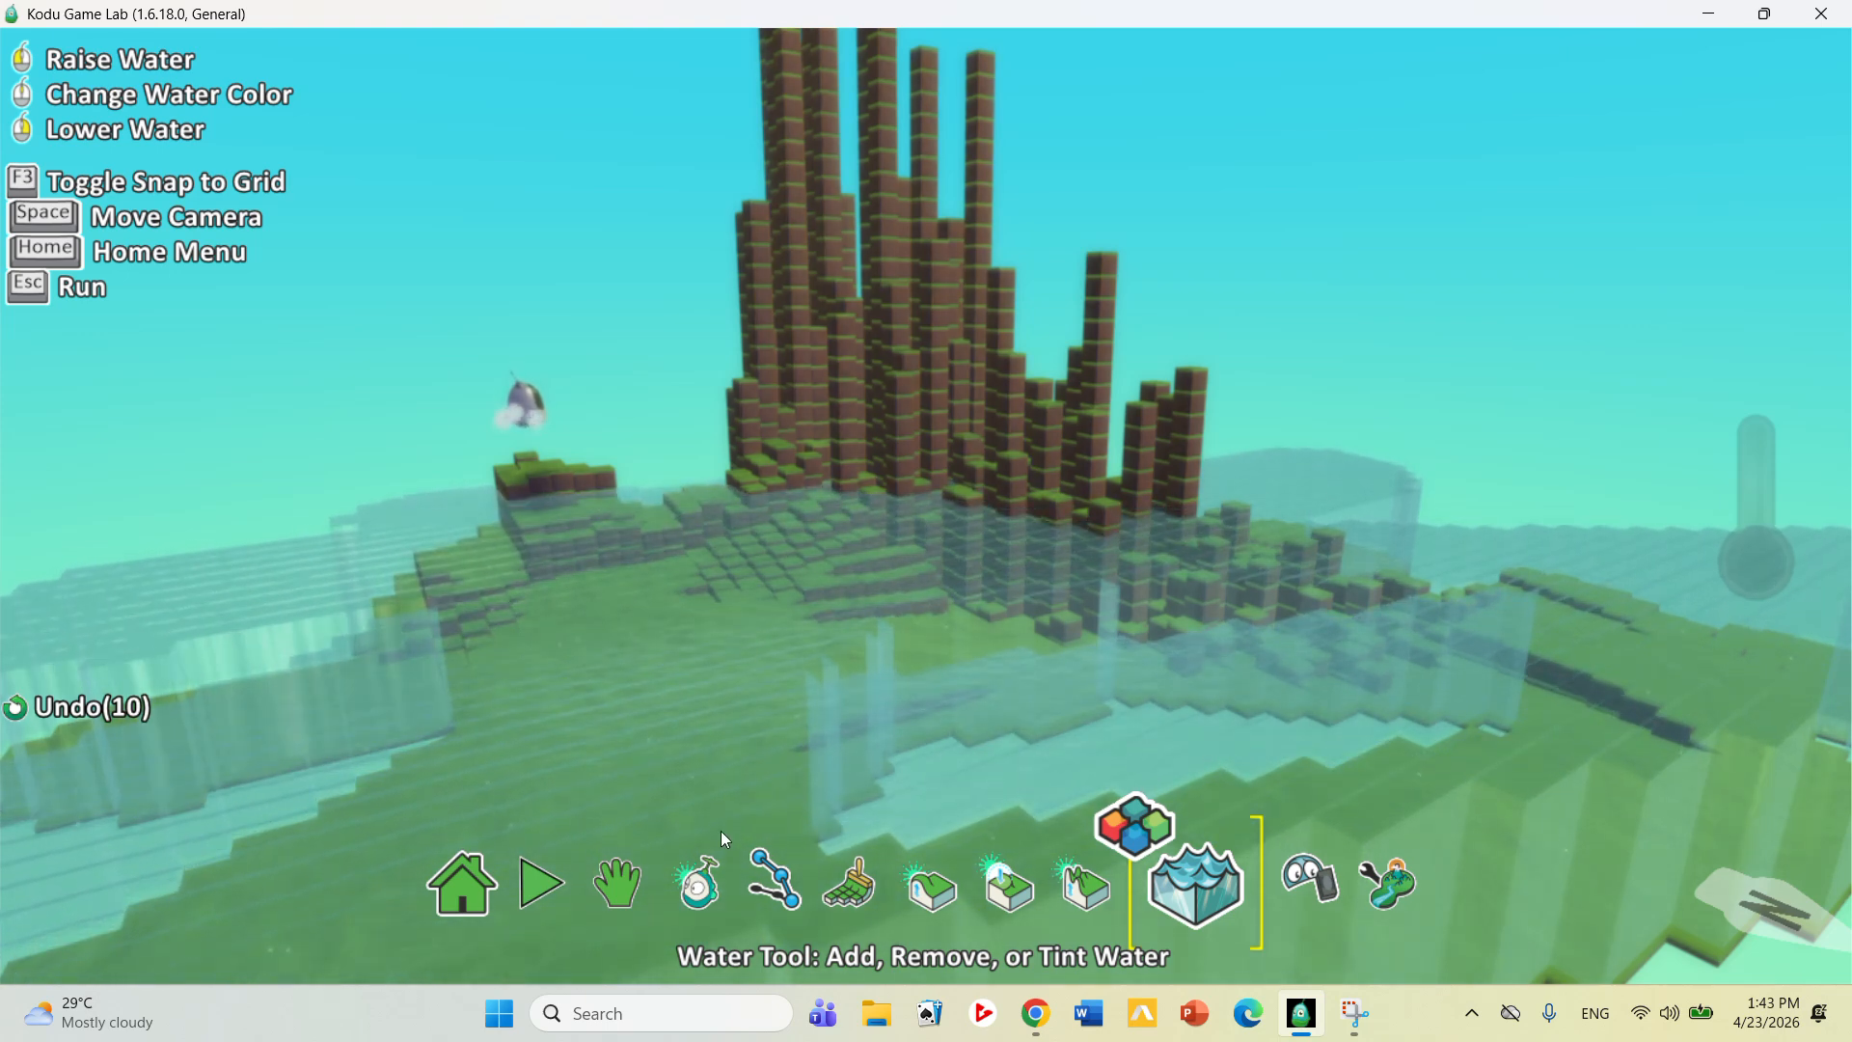
{"action": "left_click", "coordinate": [755, 892]}
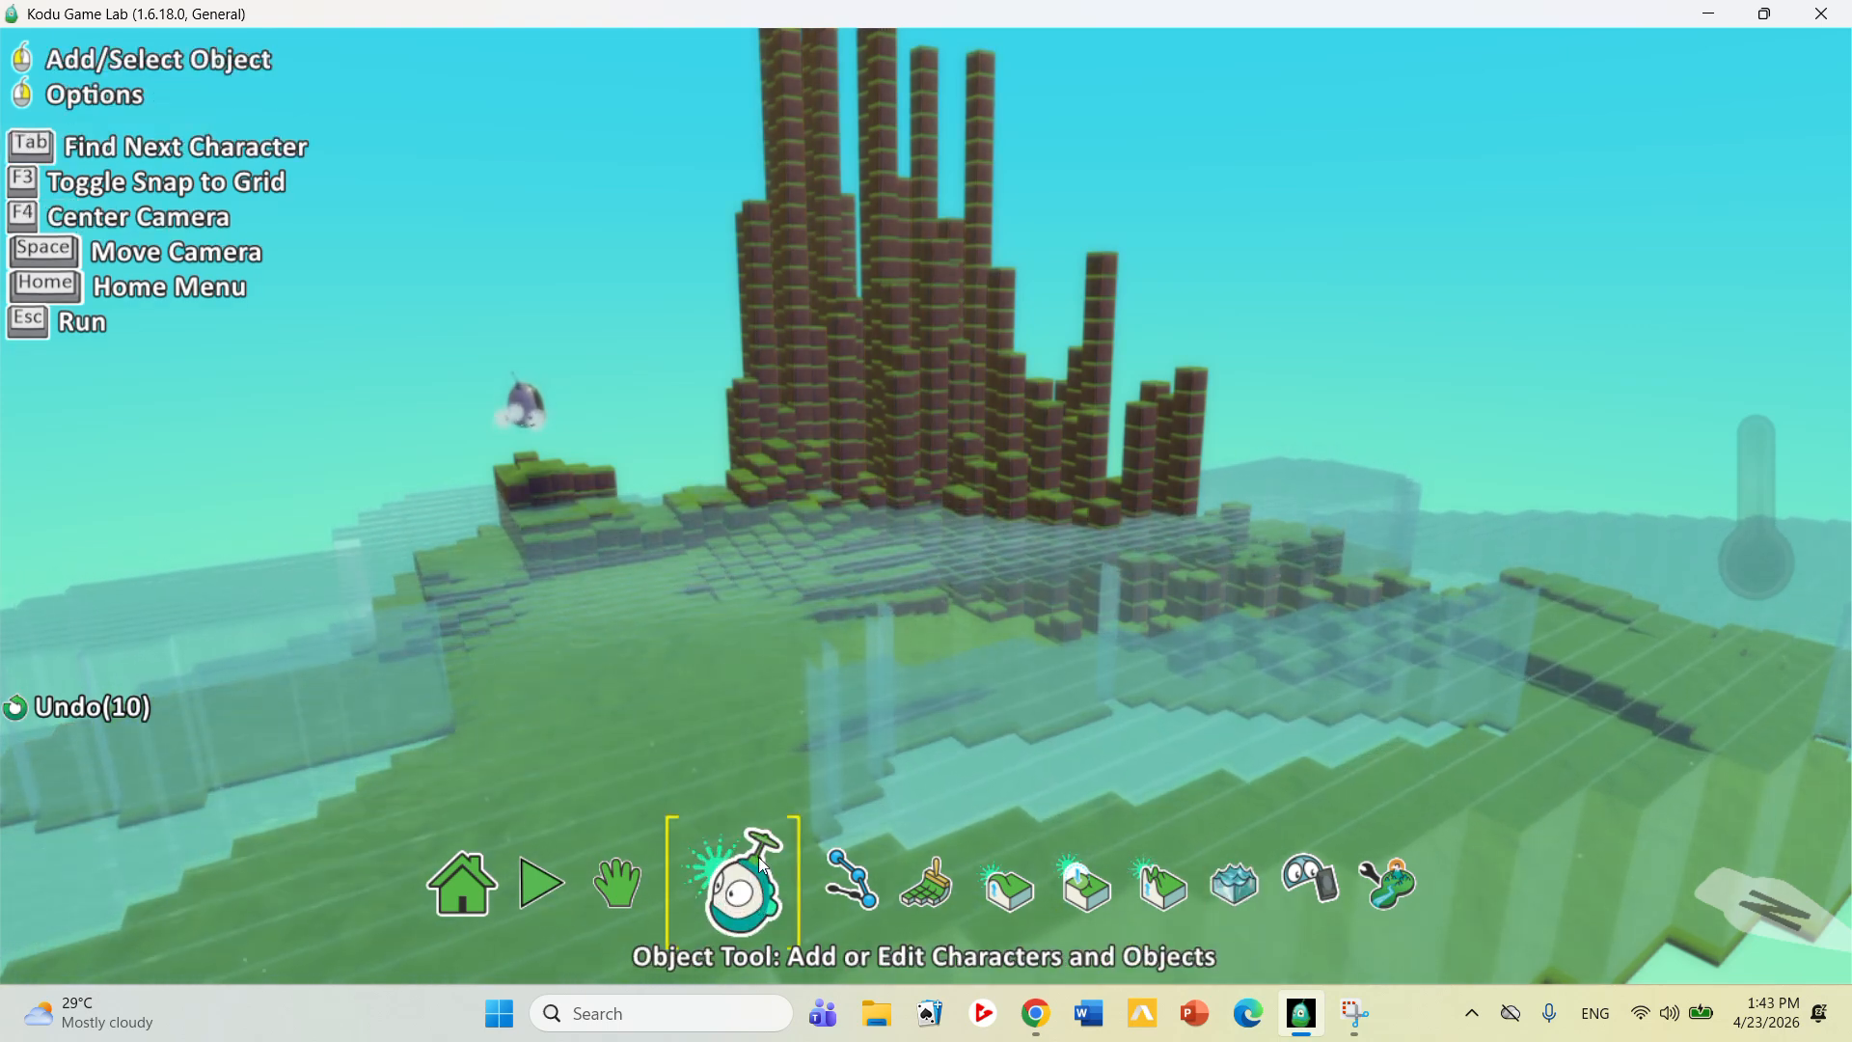
{"action": "left_click", "coordinate": [648, 697]}
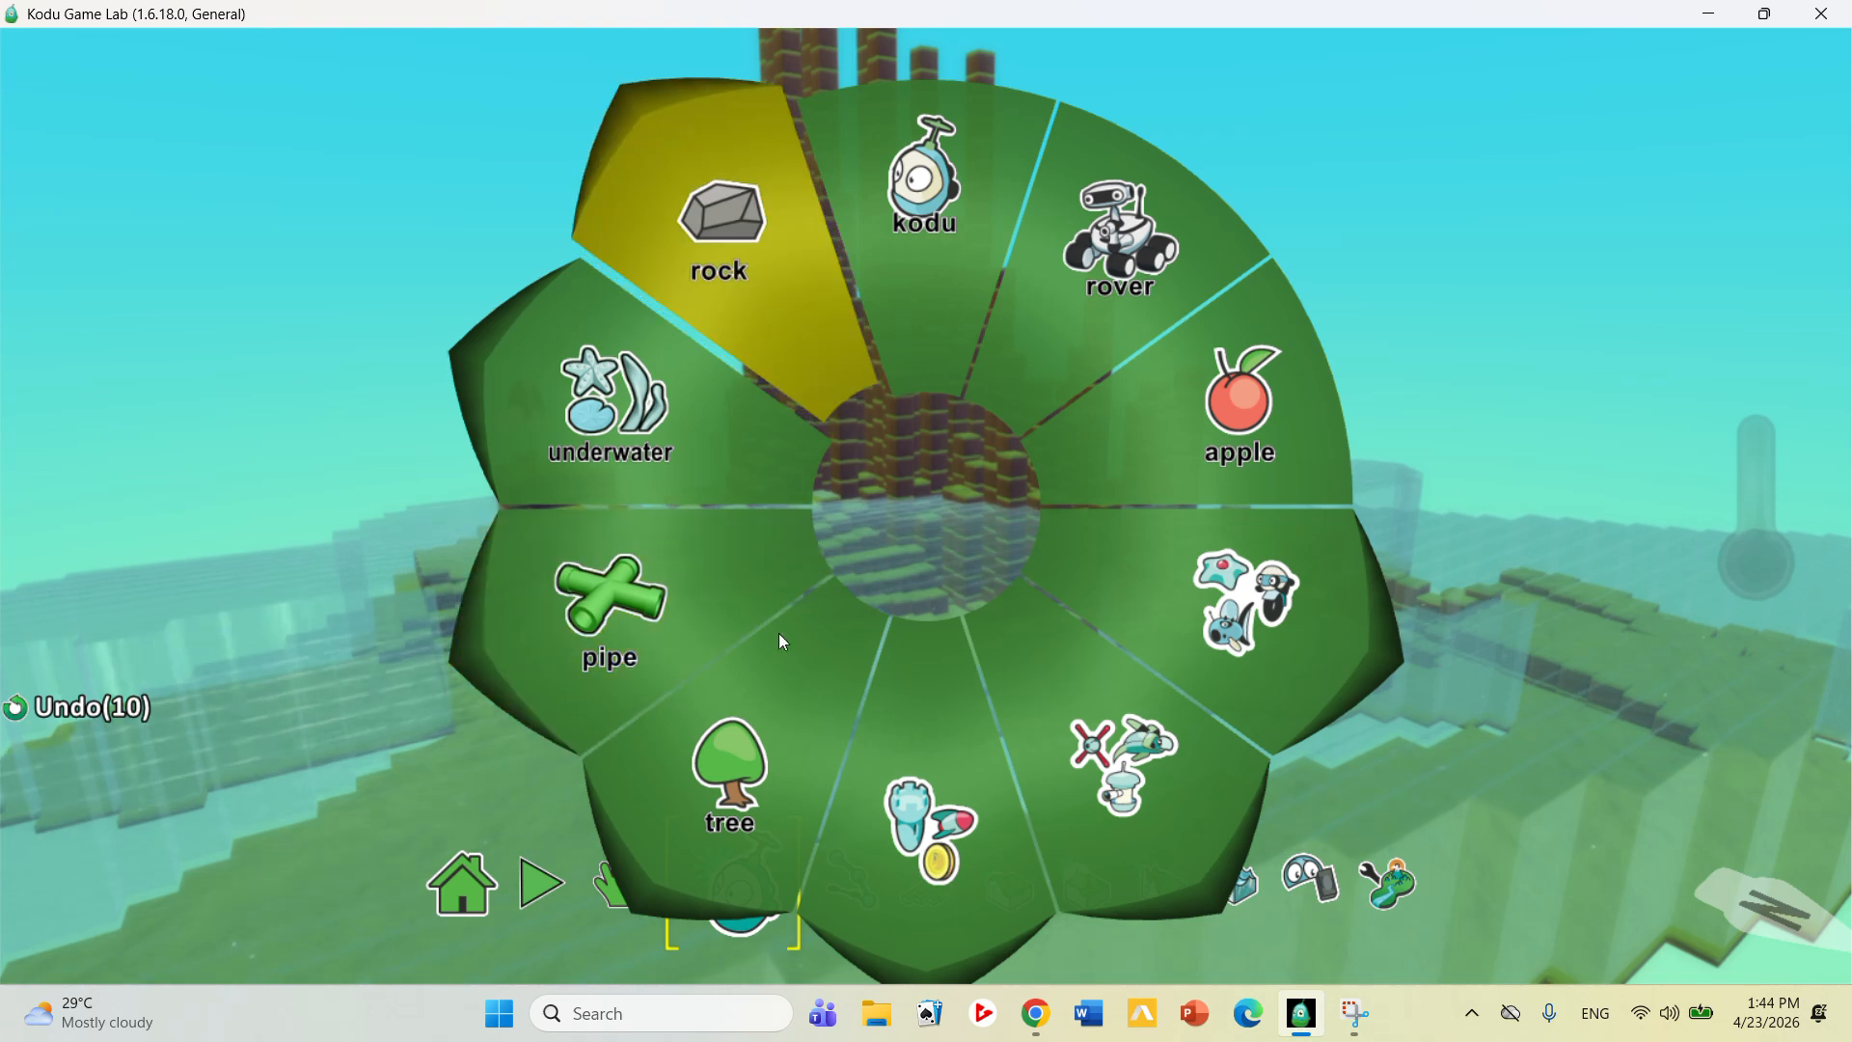
{"action": "left_click", "coordinate": [1374, 868]}
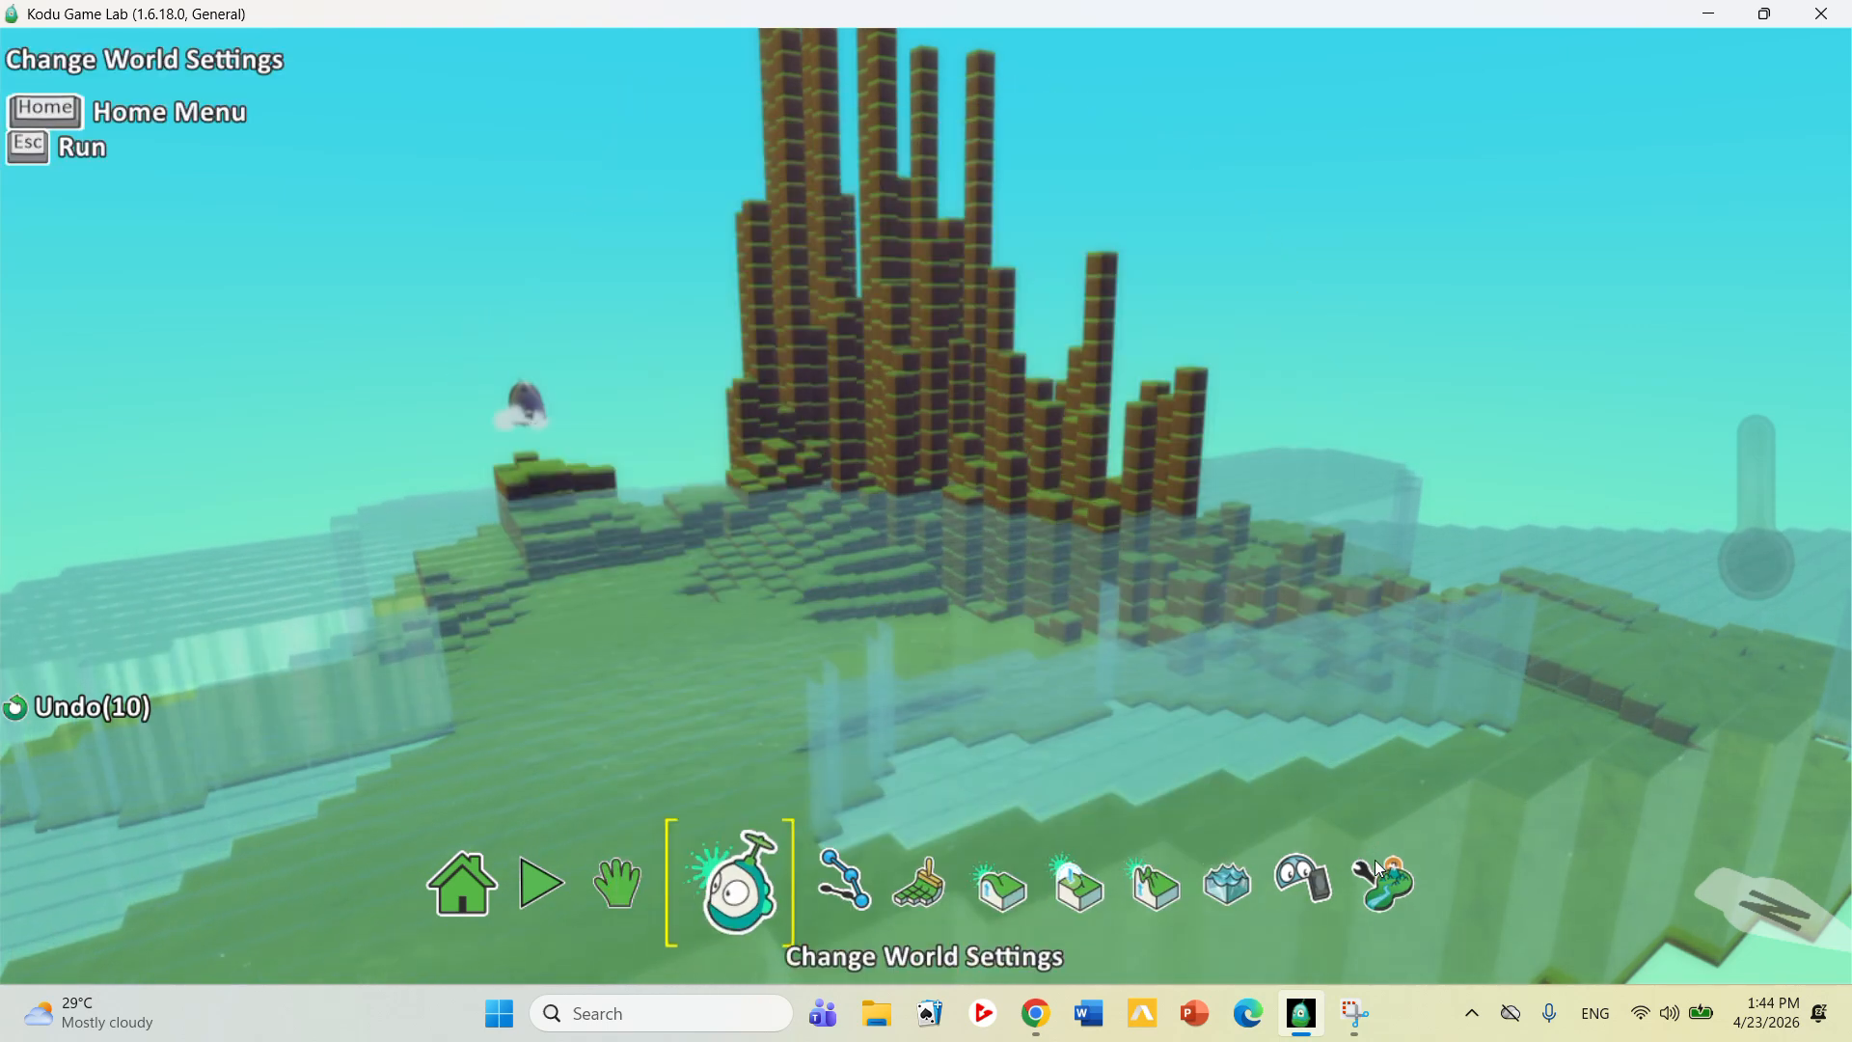
Place a path node on the submerged grass in front of the spikes with the Path Tool, and delete it
{"action": "left_click", "coordinate": [853, 878]}
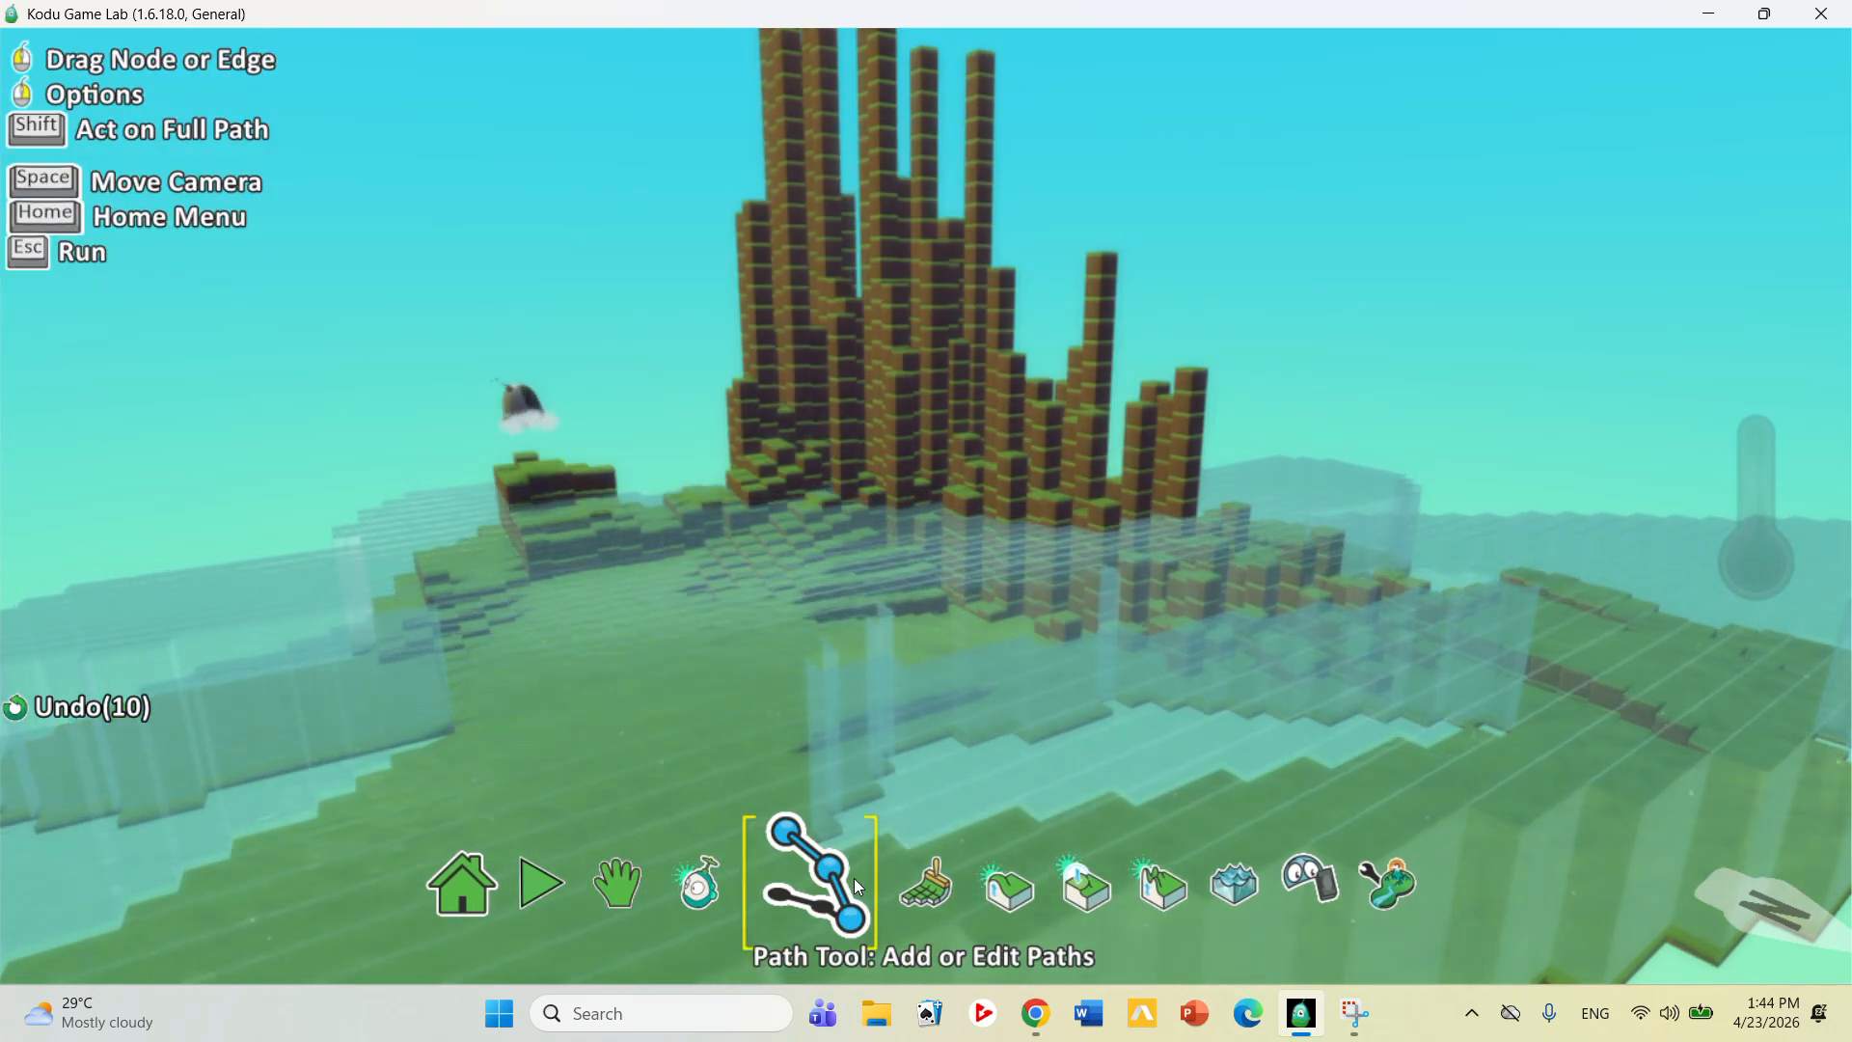
{"action": "left_click", "coordinate": [719, 590]}
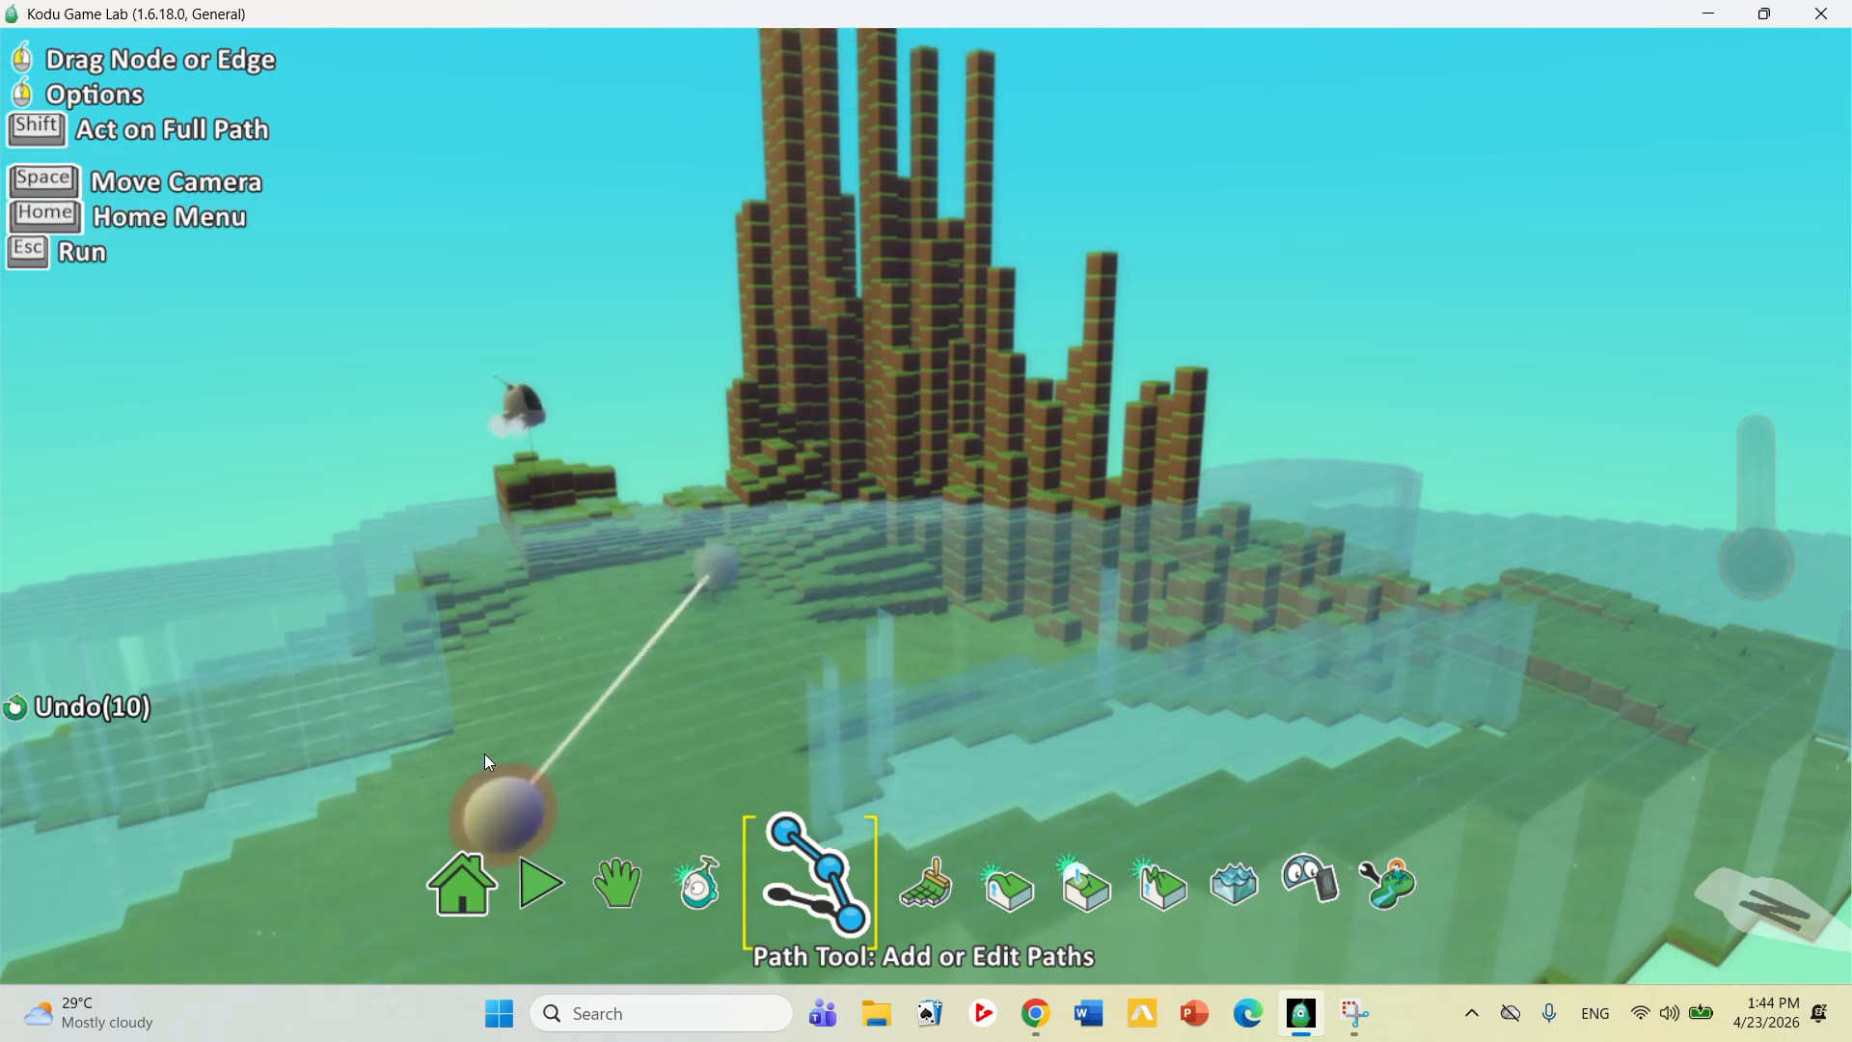
{"action": "right_click", "coordinate": [718, 576]}
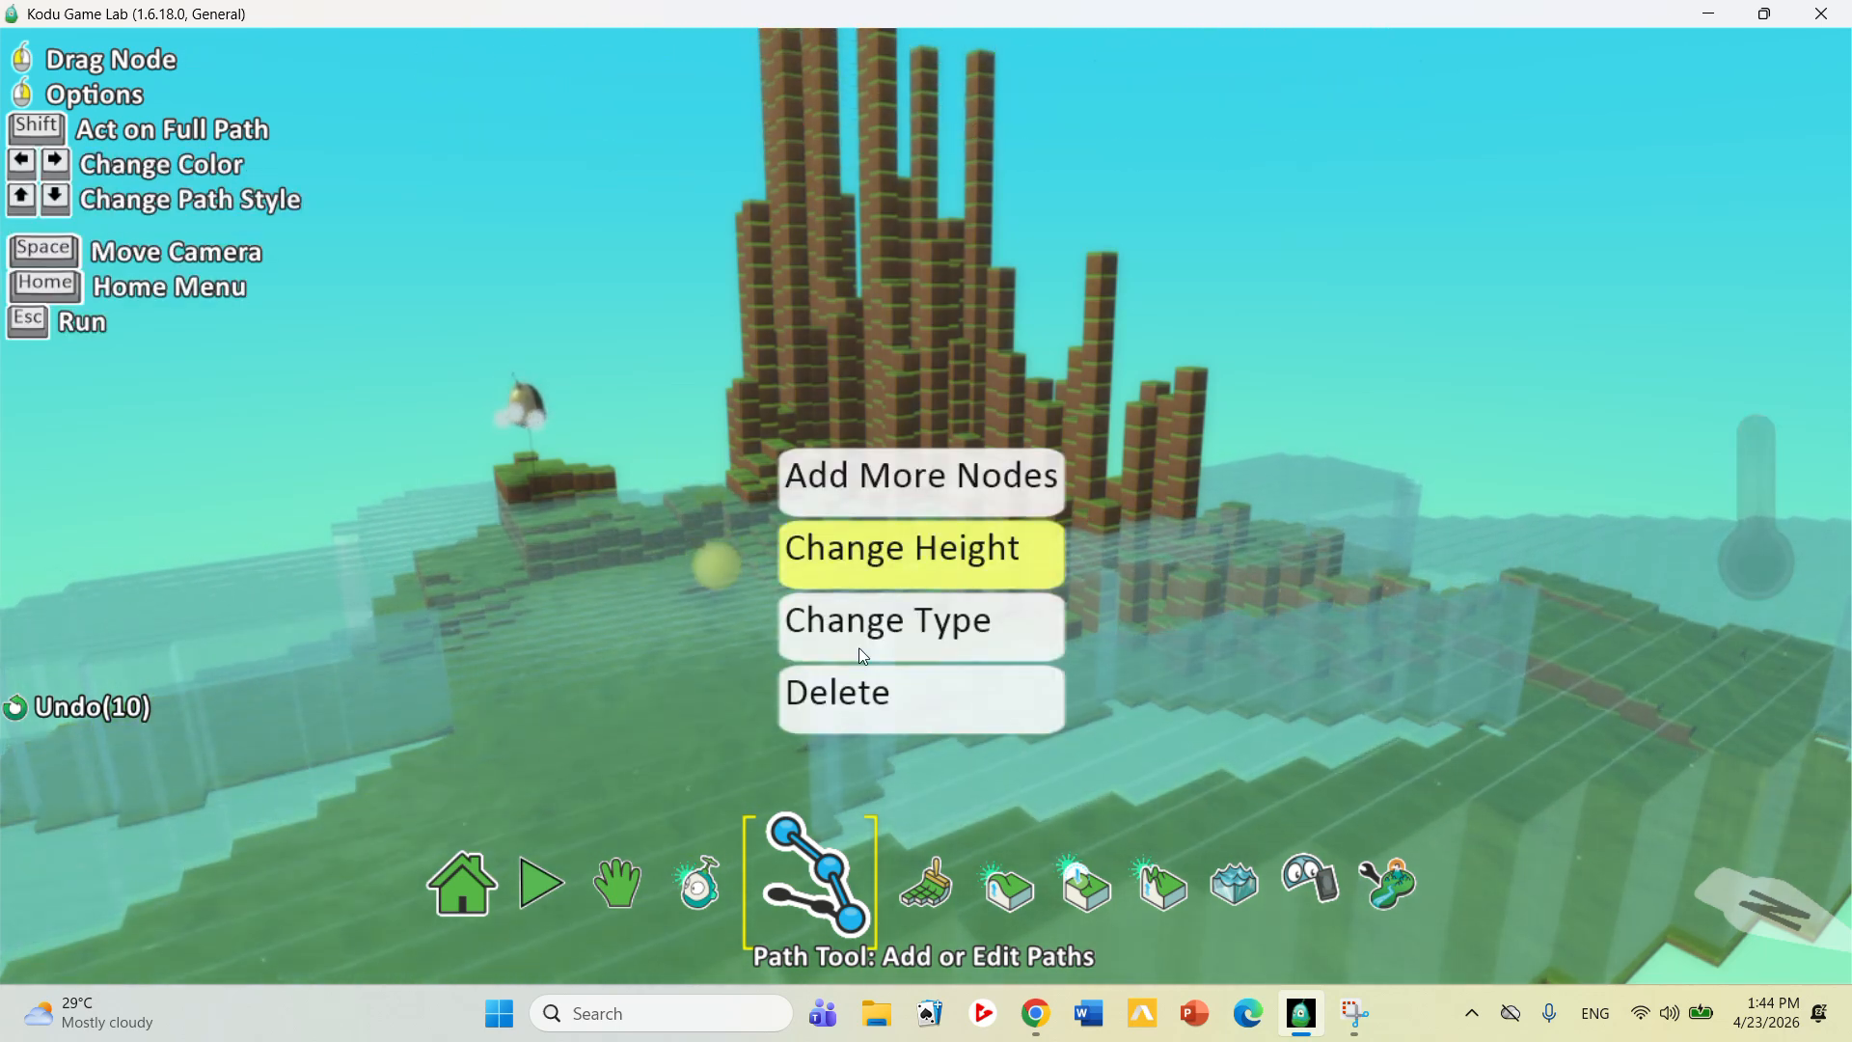
{"action": "left_click", "coordinate": [878, 700]}
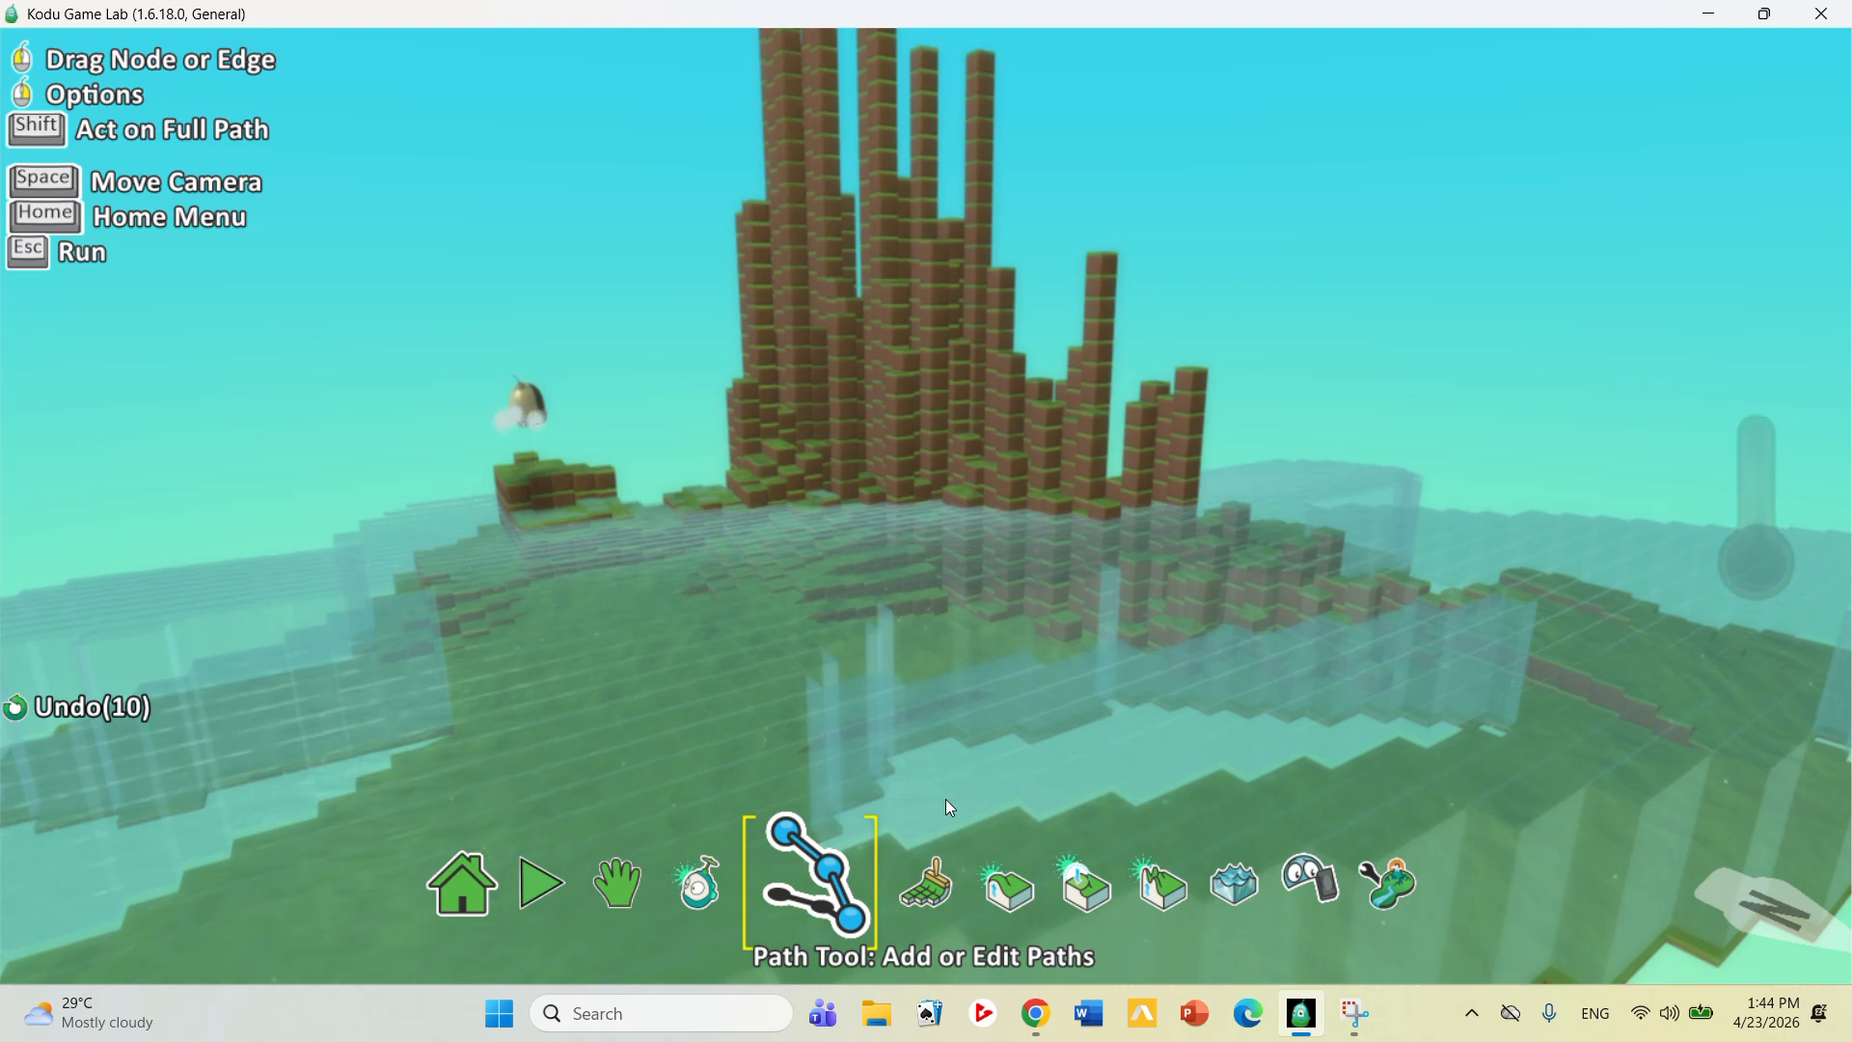